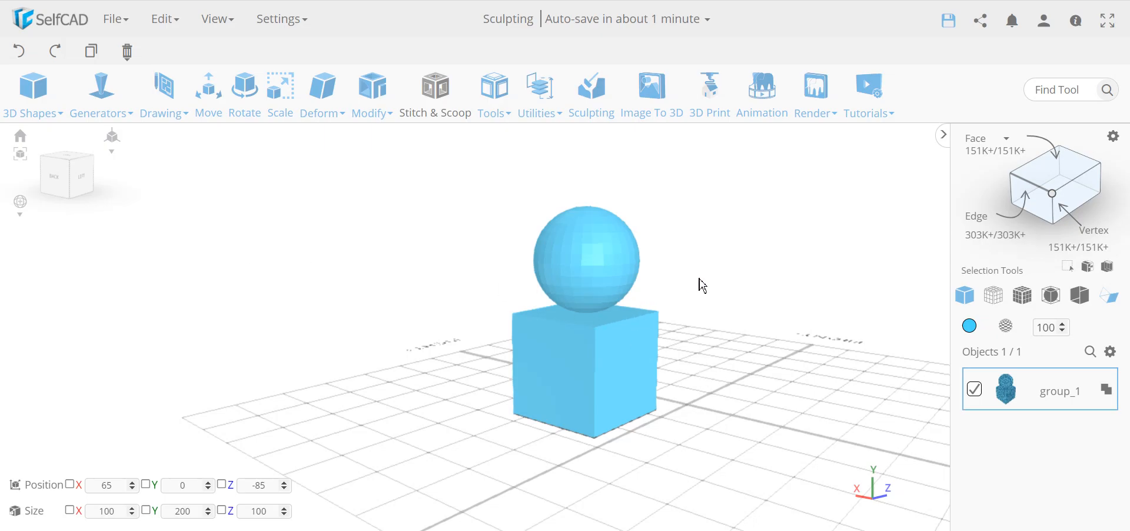
# - Examine the mesh density of the sphere and cube in wireframe display and return to solid display
pyautogui.click(1023, 295)
pyautogui.scroll(3, 604, 339)
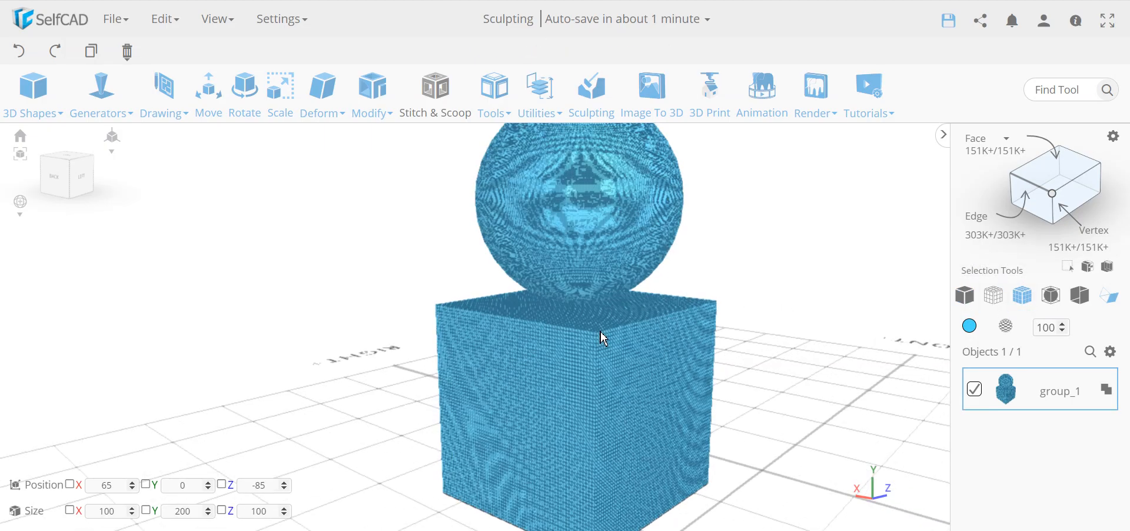
pyautogui.scroll(2, 607, 338)
pyautogui.scroll(-5, 608, 339)
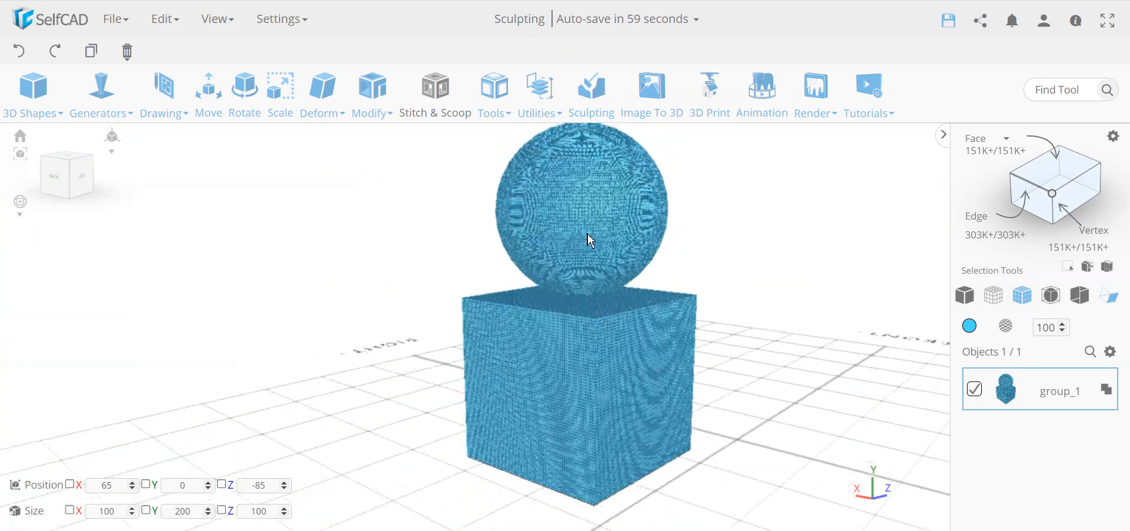
pyautogui.scroll(-2, 739, 308)
pyautogui.click(965, 295)
pyautogui.moveTo(814, 295); pyautogui.dragTo(821, 290, button='right')
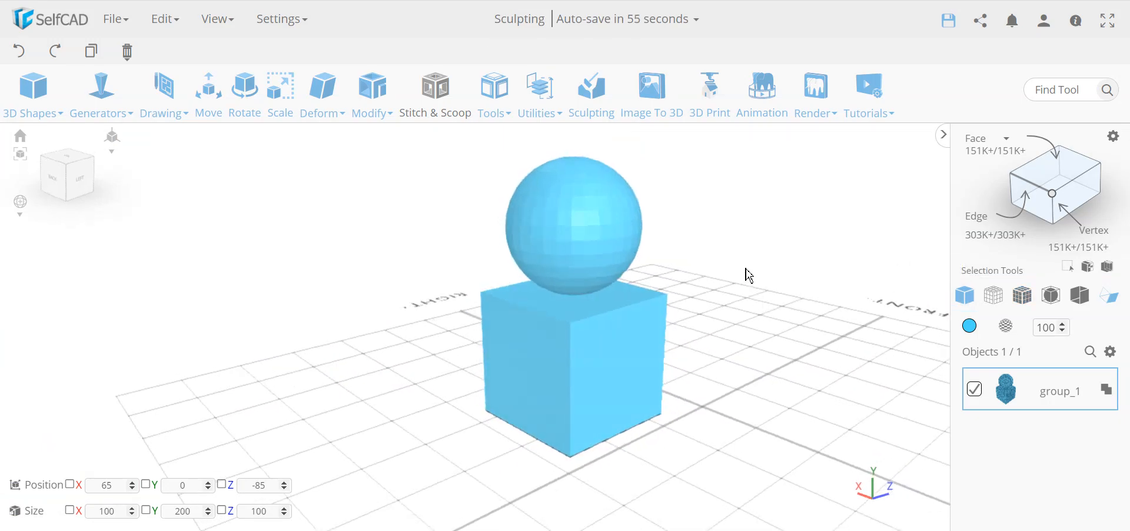
pyautogui.click(593, 111)
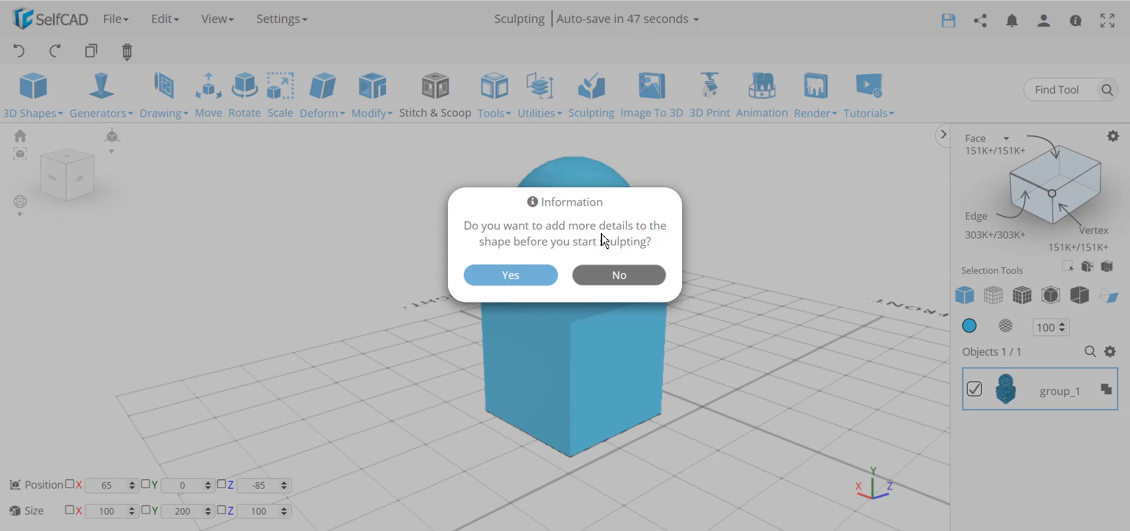
pyautogui.click(634, 277)
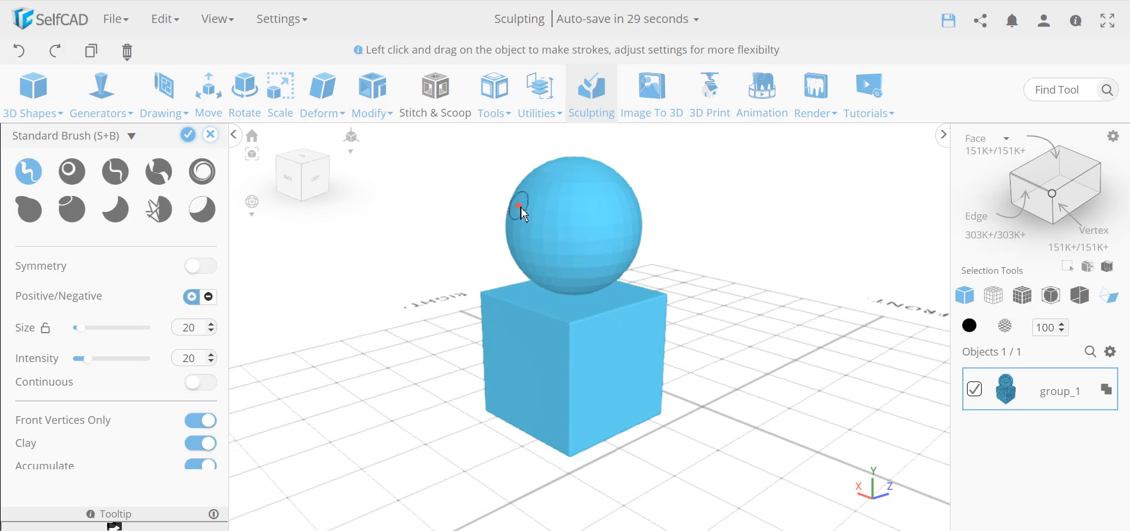
pyautogui.click(211, 135)
pyautogui.click(559, 318)
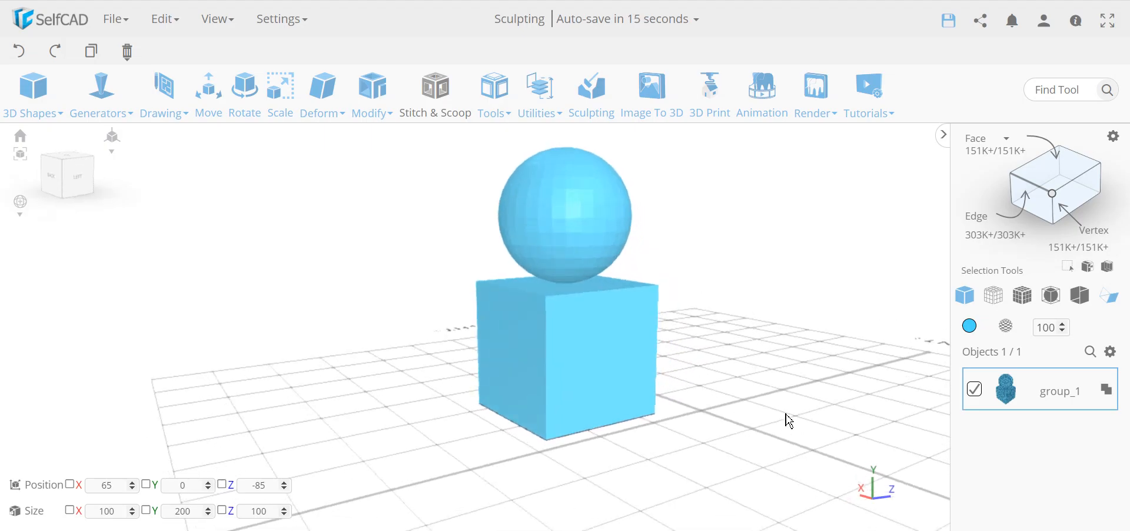
pyautogui.moveTo(790, 421); pyautogui.dragTo(748, 412)
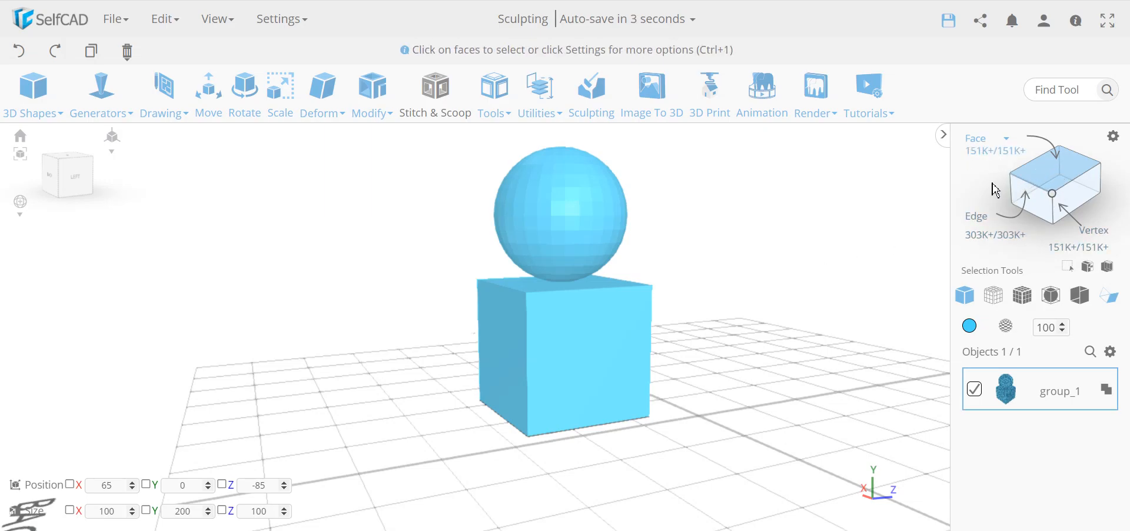
# - Select a small patch of vertices near the middle of the cube's left face in vertex selection mode
pyautogui.click(1053, 200)
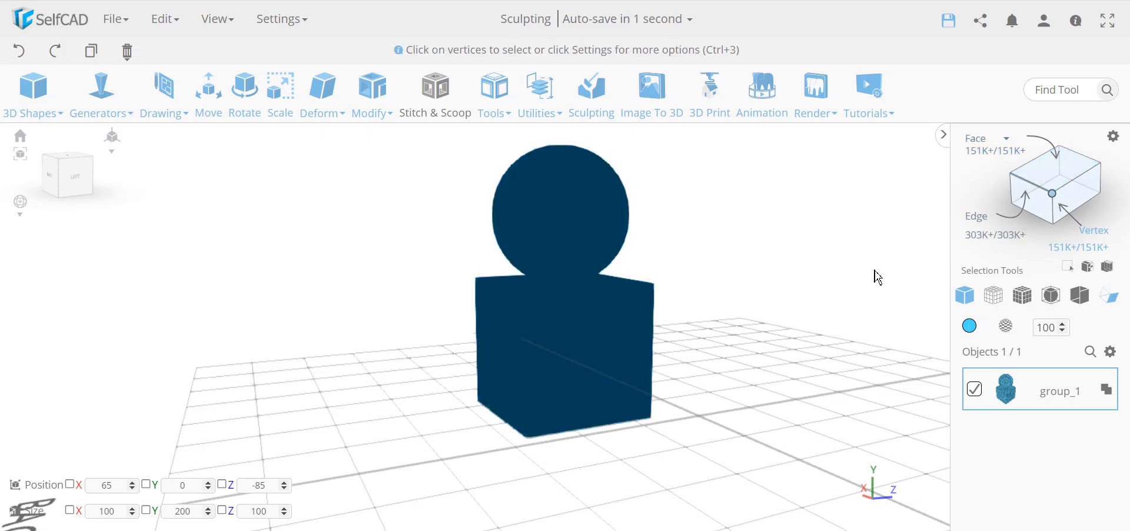
pyautogui.scroll(6, 591, 366)
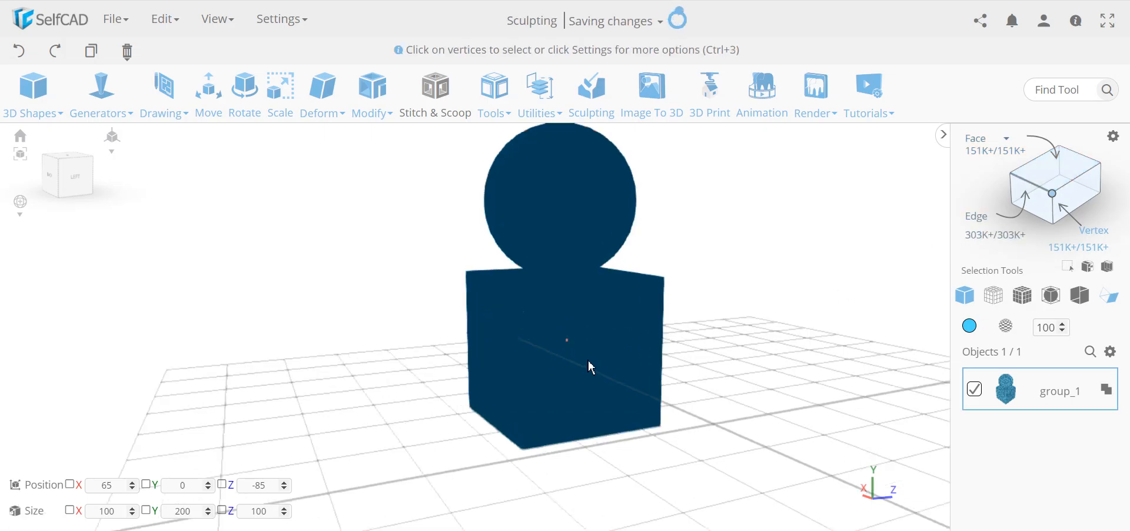
pyautogui.scroll(2, 605, 357)
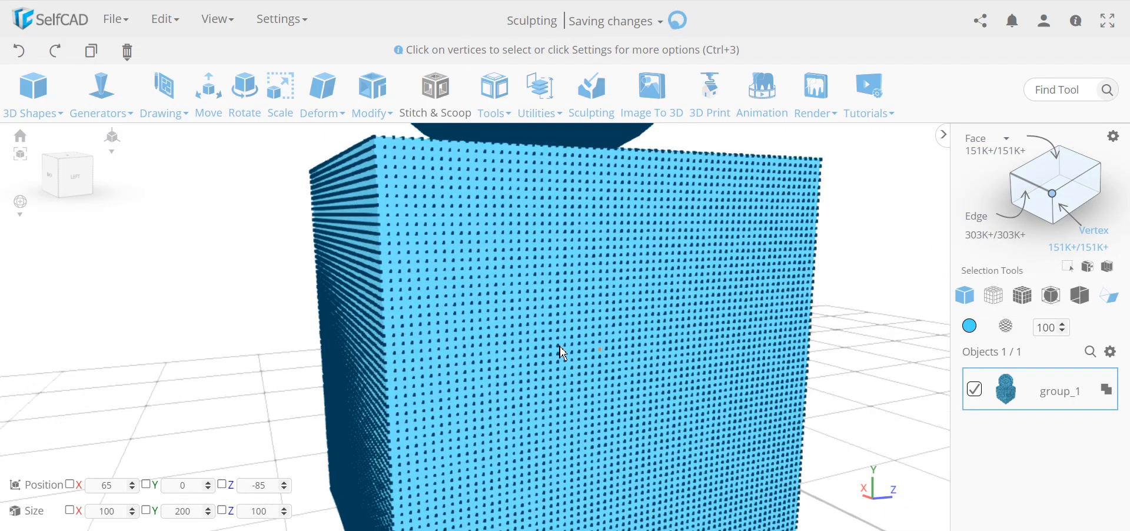
pyautogui.scroll(-5, 611, 346)
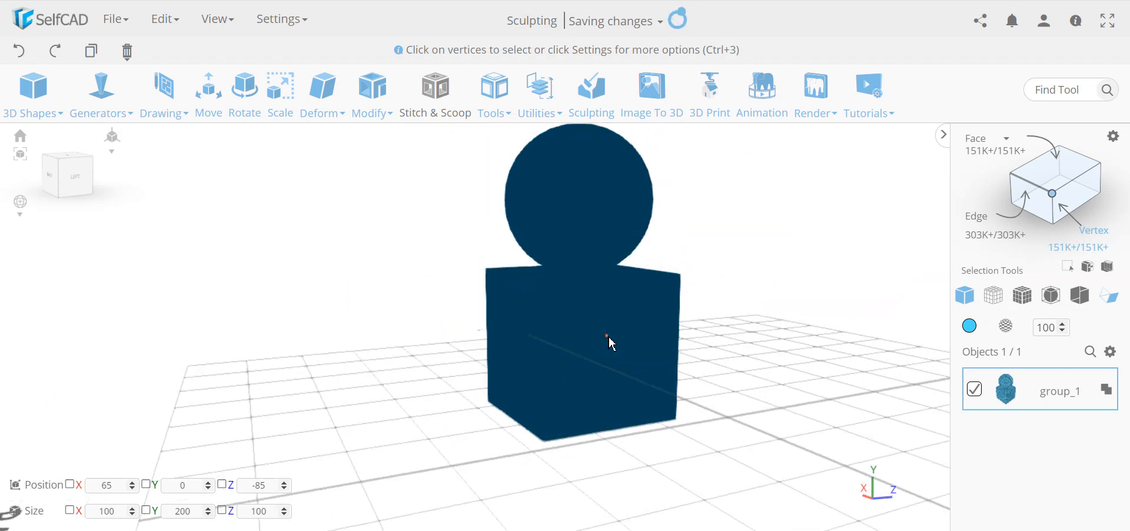
pyautogui.scroll(8, 616, 346)
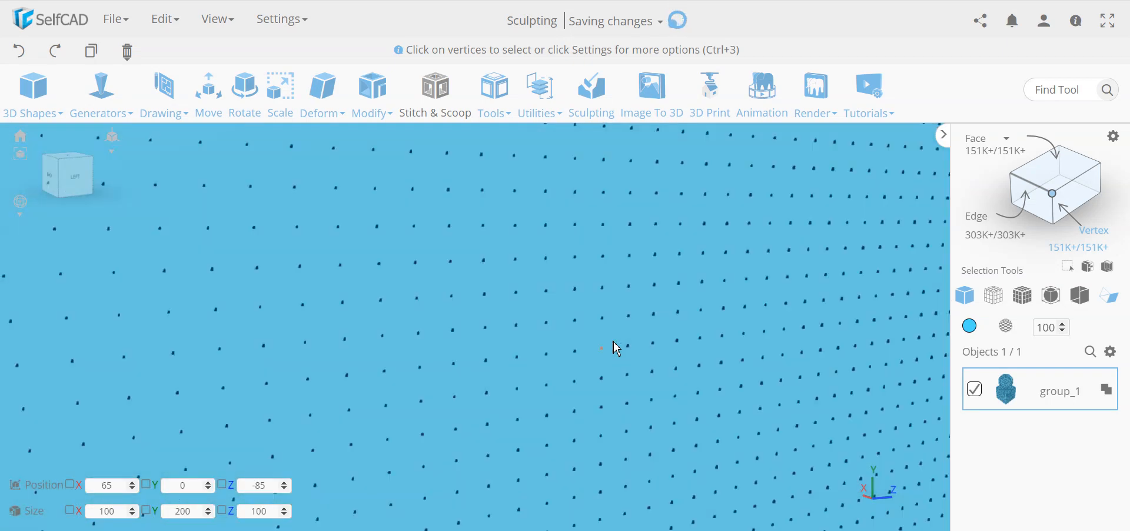
pyautogui.scroll(-2, 615, 348)
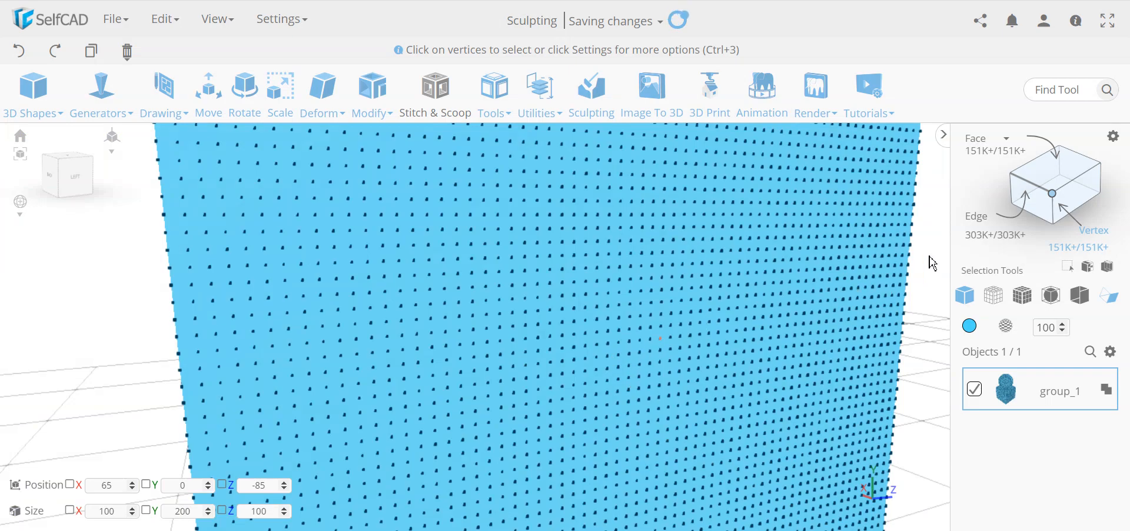
pyautogui.click(1053, 197)
pyautogui.moveTo(642, 379); pyautogui.dragTo(591, 325)
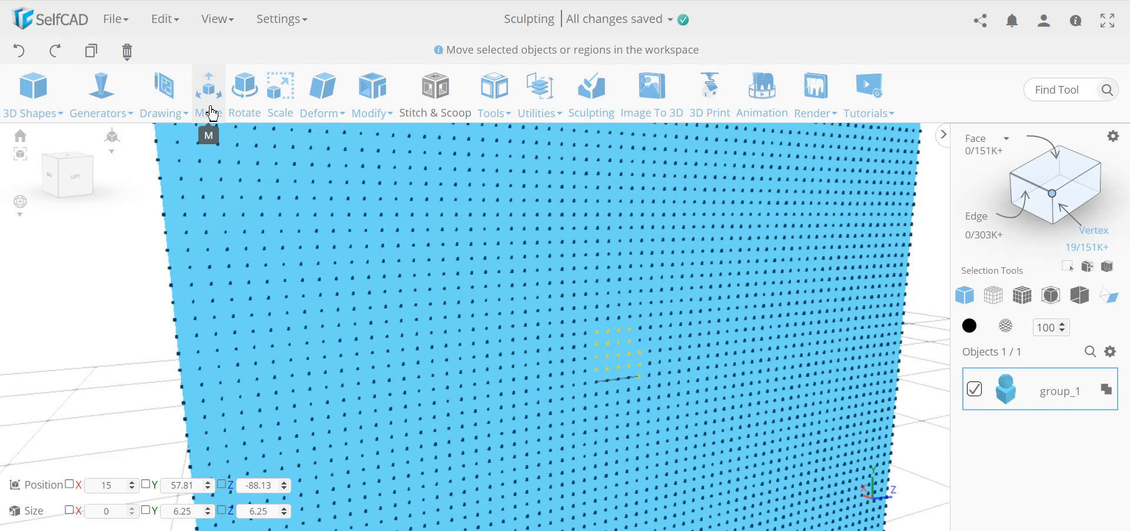
# - Inflate the selected vertex patch outward along X by about 6 units and close the Inflate tool
pyautogui.click(323, 104)
pyautogui.click(334, 105)
pyautogui.click(350, 273)
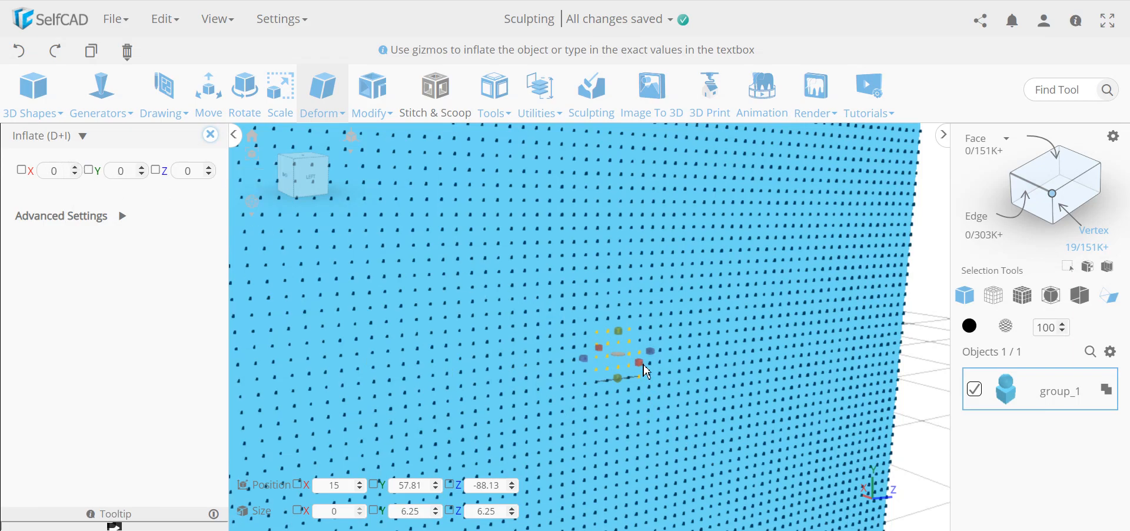
pyautogui.moveTo(644, 370); pyautogui.dragTo(665, 396)
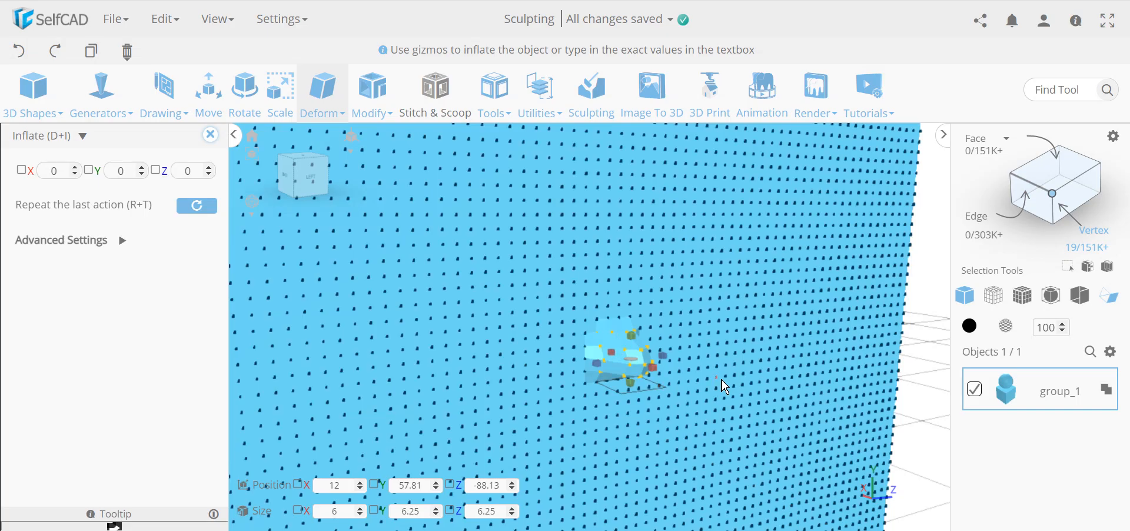
pyautogui.scroll(-5, 724, 387)
pyautogui.click(210, 135)
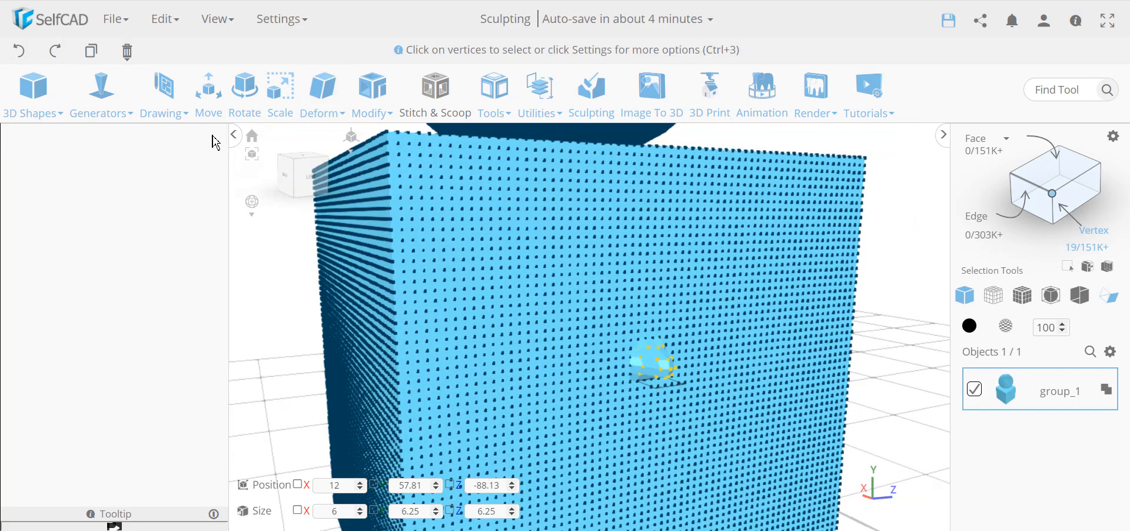
# - Inspect the inflated patch with the whole object selected and undo the inflation
pyautogui.hotkey('ctrl', 'a')
pyautogui.moveTo(214, 258); pyautogui.dragTo(248, 268)
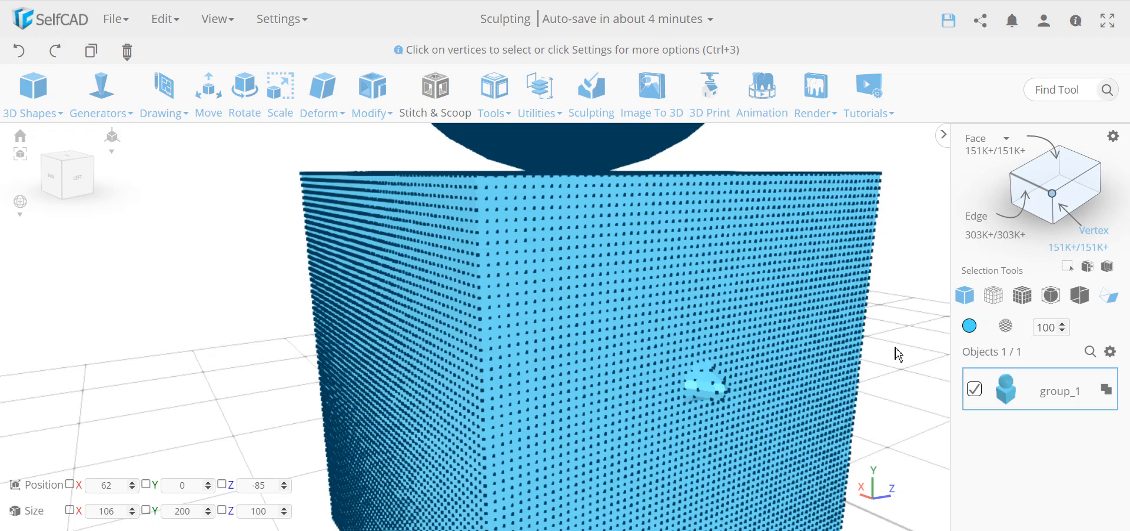
pyautogui.click(24, 53)
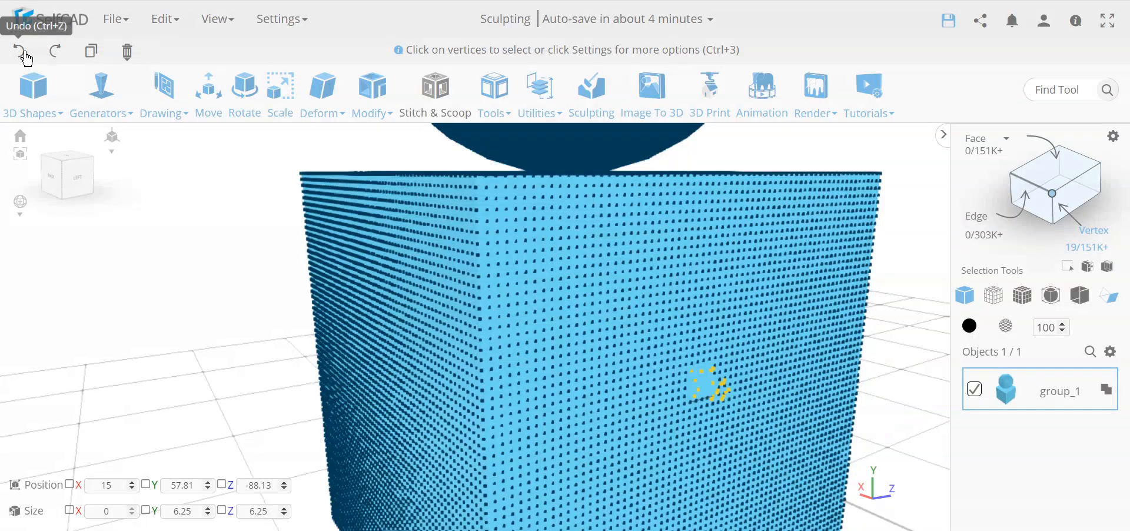
# - Select the entire object again and turn off vertex selection mode to show the plain solid shape
pyautogui.hotkey('ctrl', 'a')
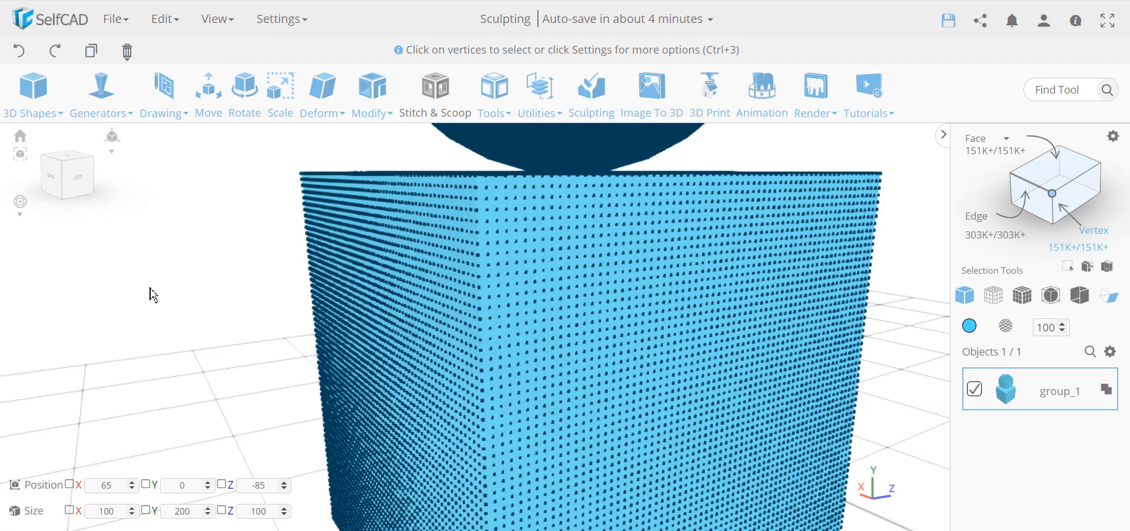
pyautogui.scroll(-3, 190, 299)
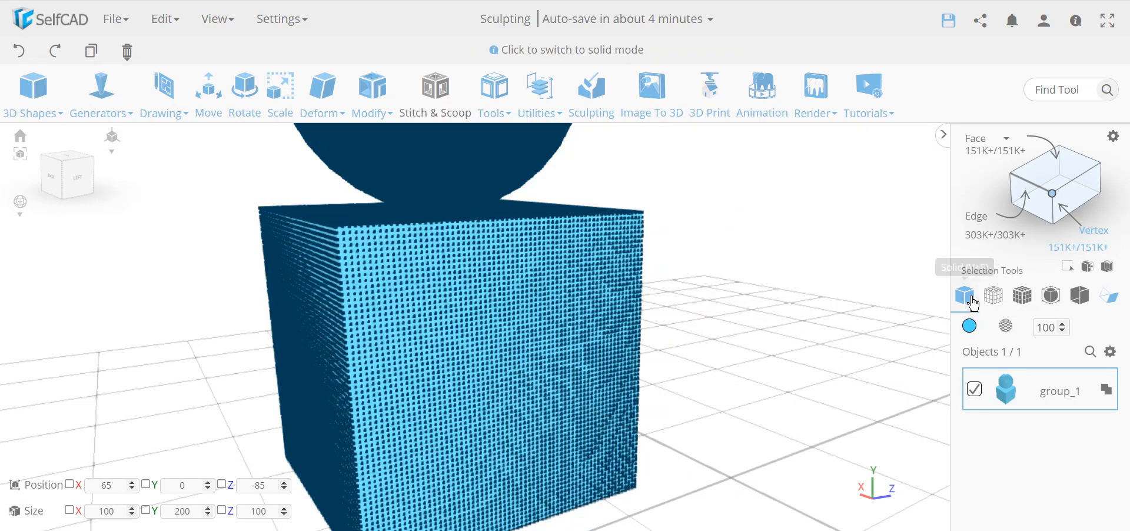
pyautogui.click(972, 302)
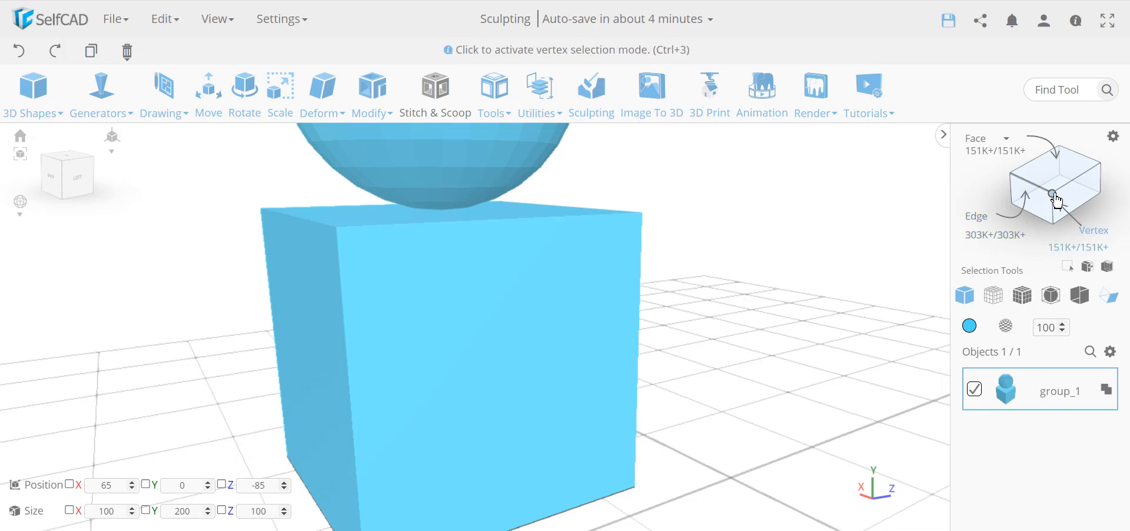
pyautogui.click(1053, 195)
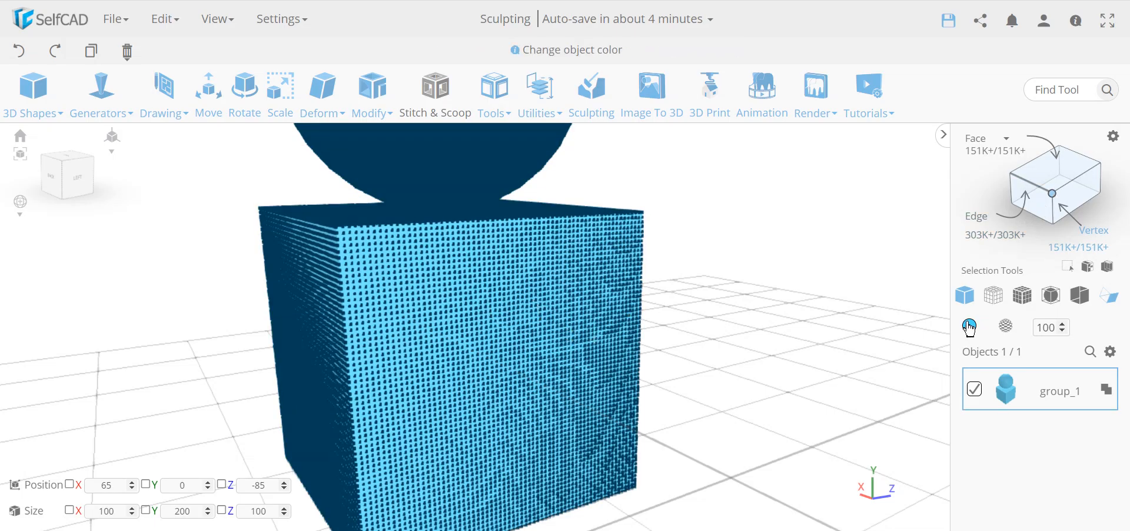
pyautogui.click(1058, 197)
pyautogui.scroll(-3, 888, 298)
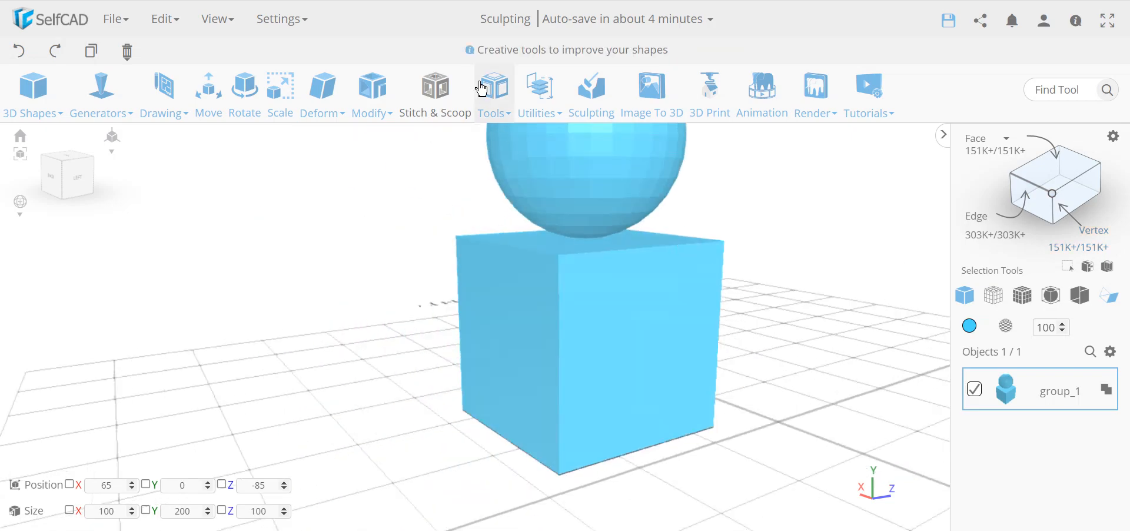
# - Start Sculpting on the grouped object without adding more details and turn its left face toward the view
pyautogui.click(599, 99)
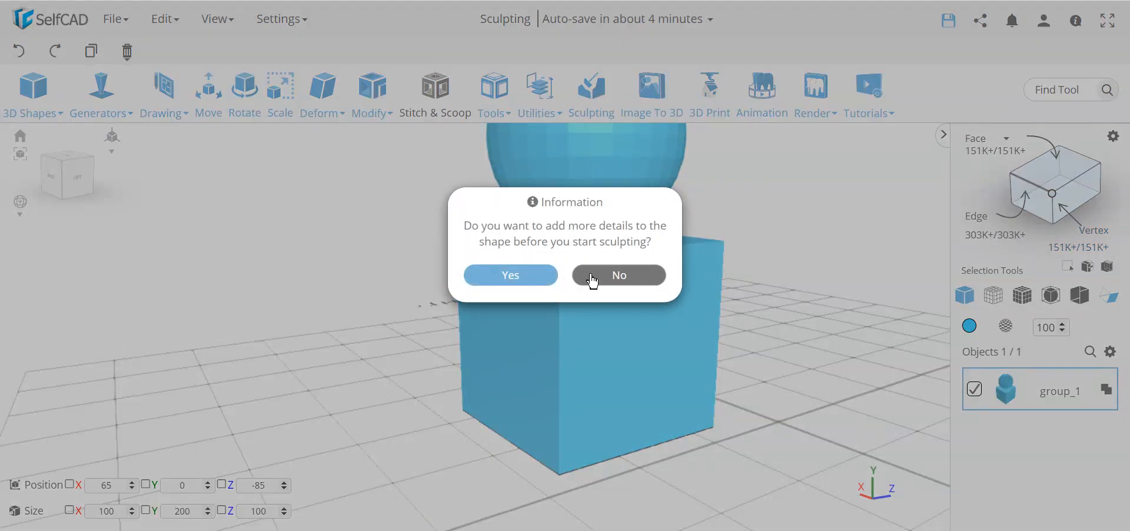
pyautogui.click(613, 278)
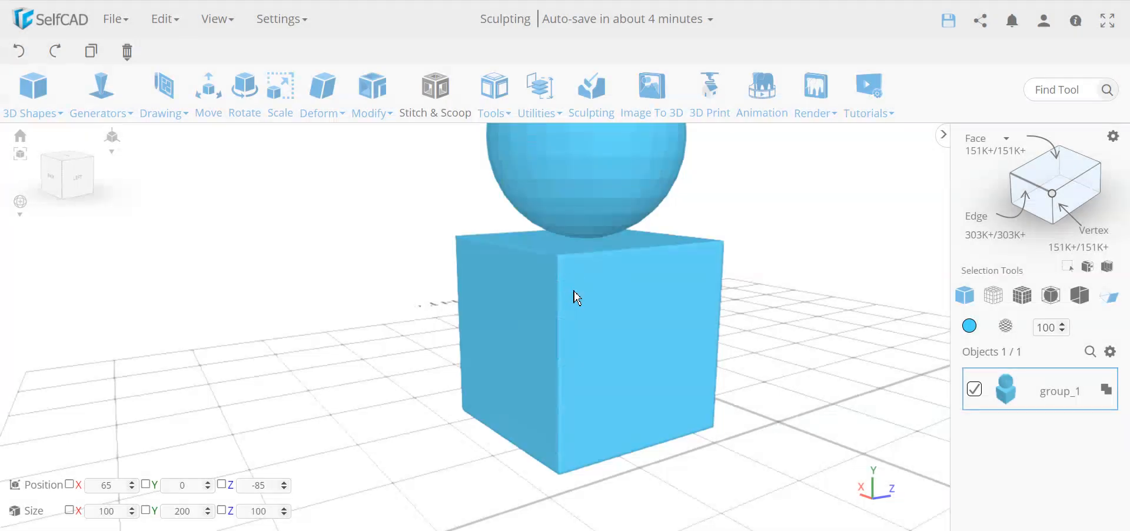
pyautogui.scroll(-1, 772, 393)
pyautogui.moveTo(772, 394); pyautogui.dragTo(760, 401, button='right')
pyautogui.moveTo(779, 435)
pyautogui.mouseDown(button='right')
pyautogui.moveTo(772, 414)
pyautogui.moveTo(772, 426)
pyautogui.mouseUp(button='right')
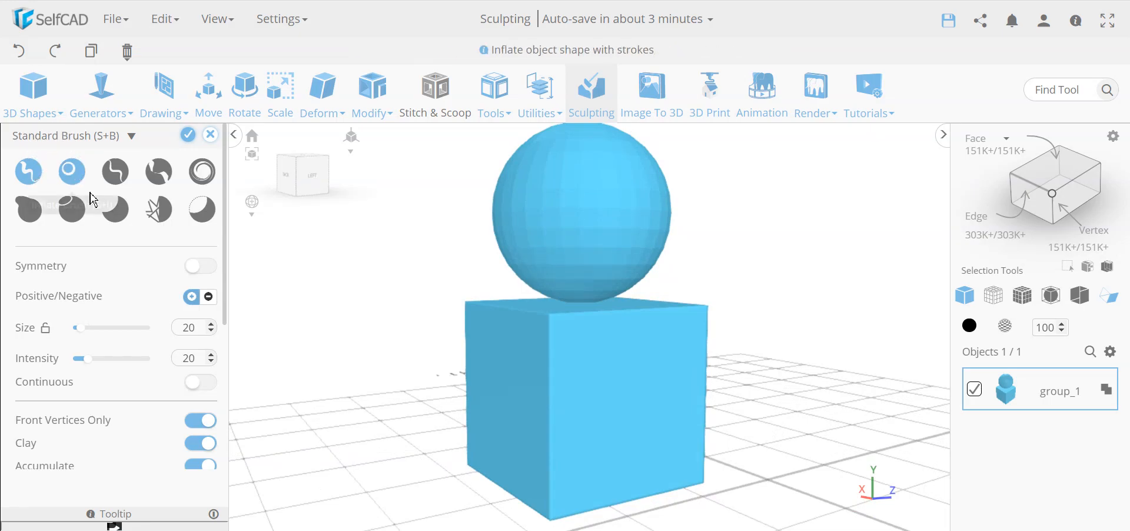
pyautogui.scroll(-1, 792, 383)
pyautogui.moveTo(792, 383); pyautogui.dragTo(760, 423, button='right')
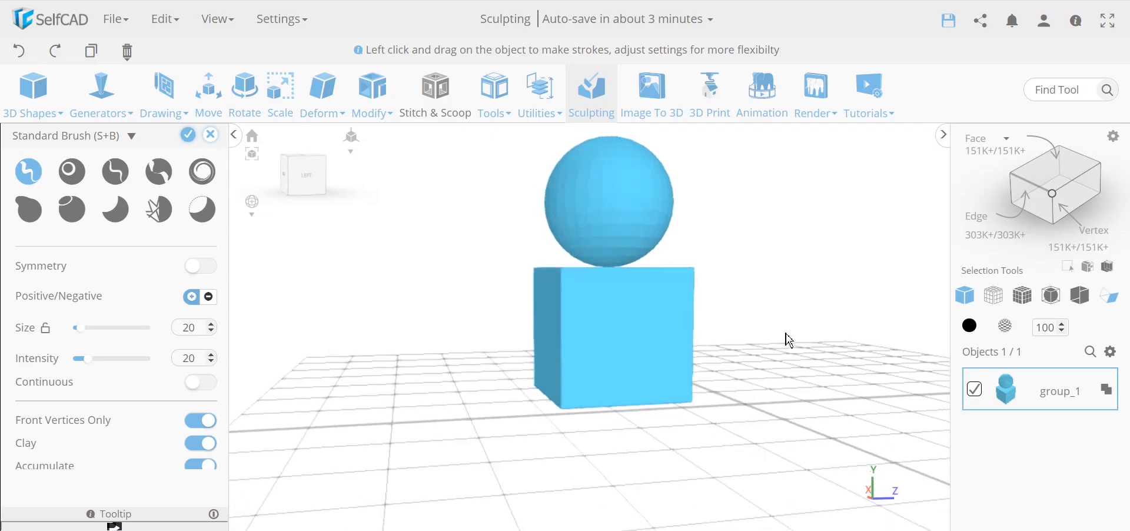
# - Show the model in wireframe and set the Standard Brush size to 60
pyautogui.click(1023, 295)
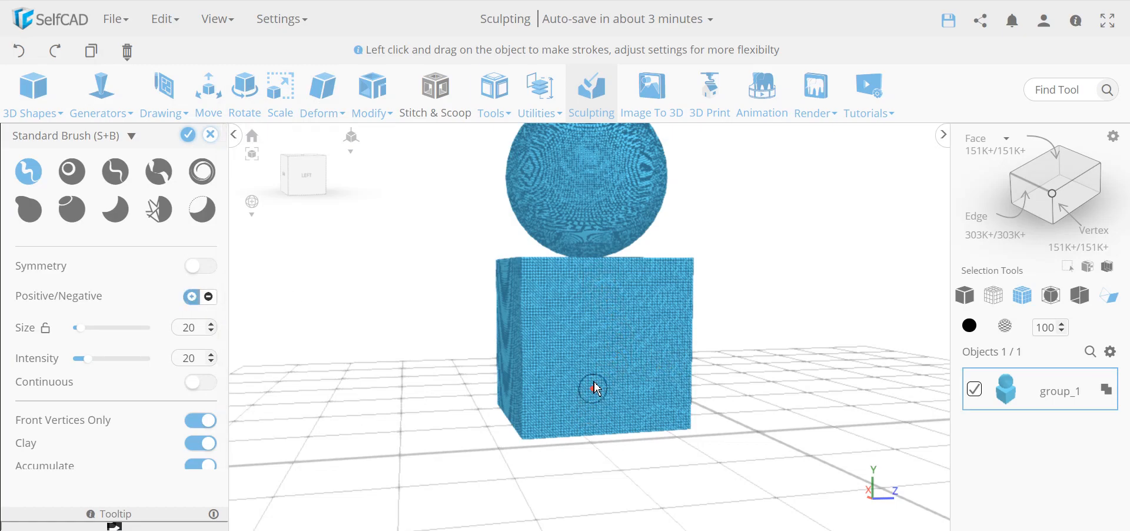
pyautogui.scroll(5, 579, 299)
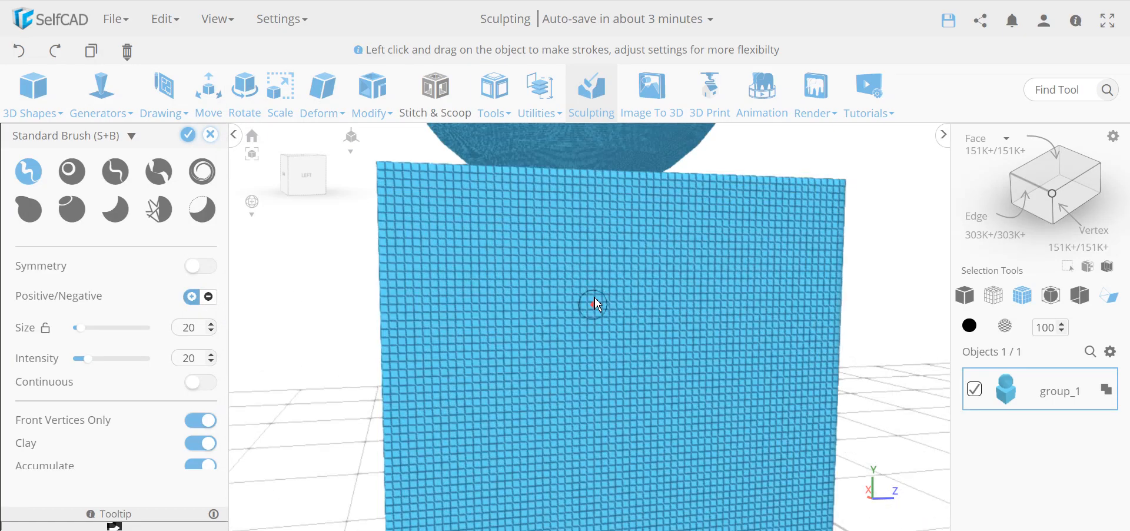
pyautogui.moveTo(86, 334); pyautogui.dragTo(99, 331)
pyautogui.scroll(-5, 456, 381)
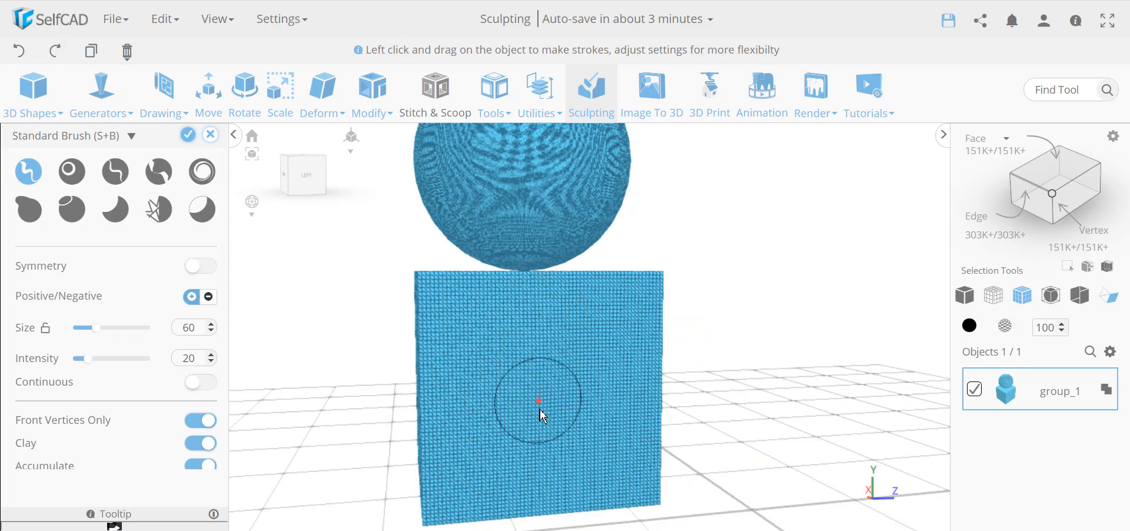
# - Sculpt a raised vertical stroke down the cube's left face and return to solid display
pyautogui.moveTo(543, 311); pyautogui.dragTo(530, 484)
pyautogui.scroll(2, 528, 421)
pyautogui.scroll(-3, 527, 422)
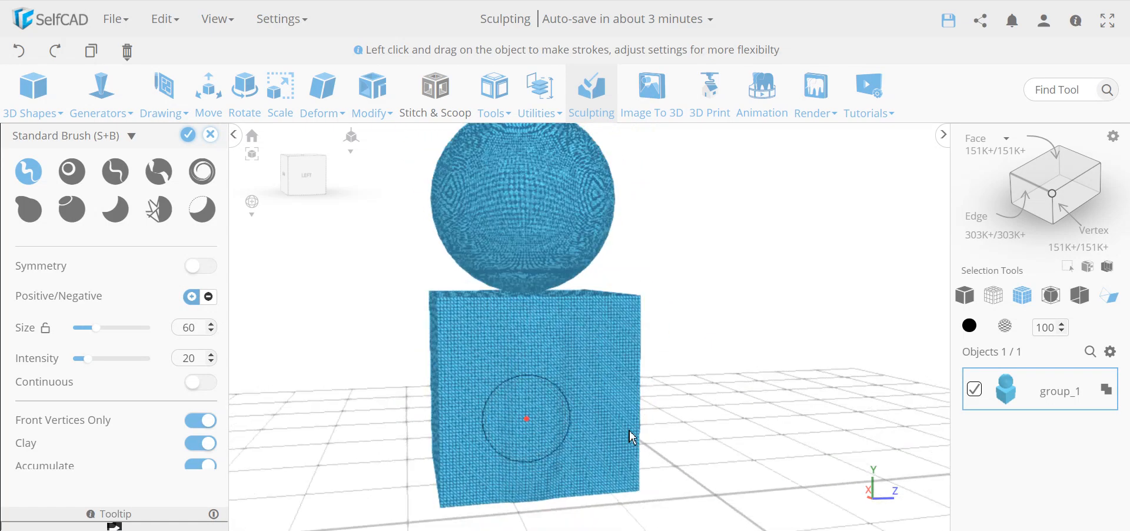
pyautogui.click(965, 295)
pyautogui.moveTo(729, 393); pyautogui.dragTo(649, 391)
# - Carve a groove beside the raised stroke with the brush set to negative, and return the brush to positive
pyautogui.click(210, 298)
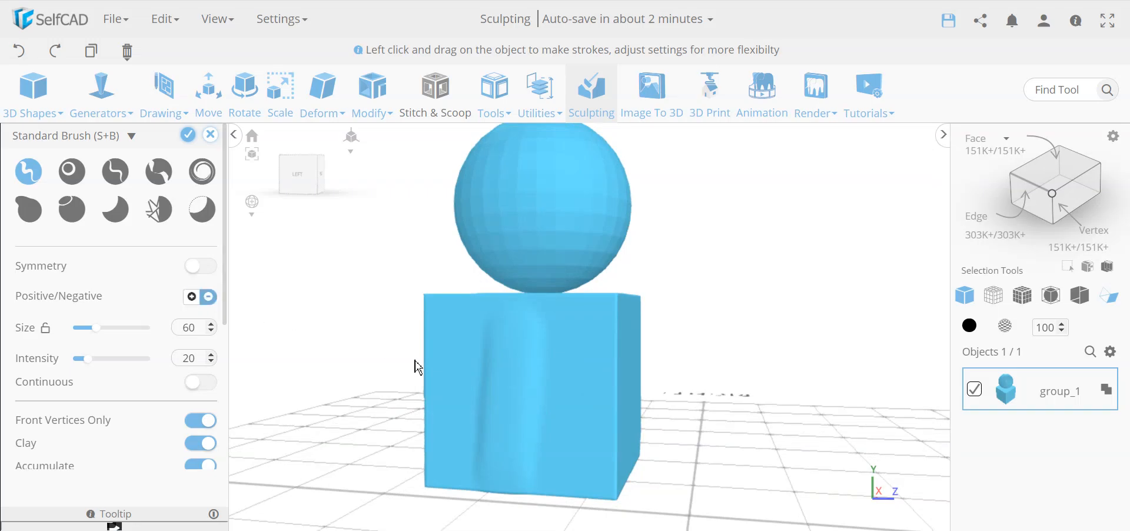
pyautogui.moveTo(574, 398)
pyautogui.mouseDown()
pyautogui.moveTo(578, 336)
pyautogui.moveTo(595, 465)
pyautogui.moveTo(596, 370)
pyautogui.mouseUp()
pyautogui.moveTo(769, 468)
pyautogui.mouseDown()
pyautogui.moveTo(840, 462)
pyautogui.moveTo(750, 477)
pyautogui.mouseUp()
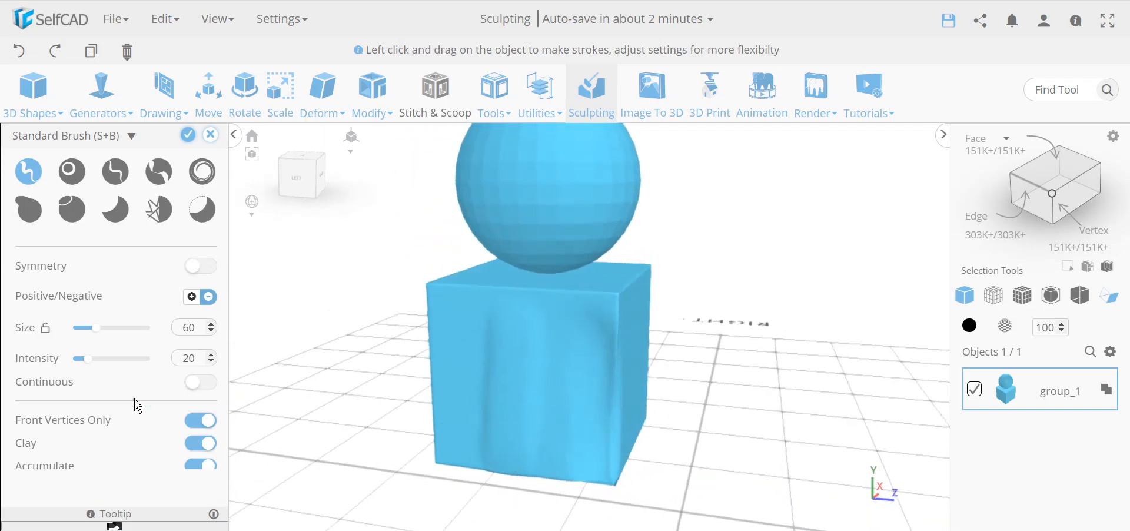
pyautogui.click(209, 301)
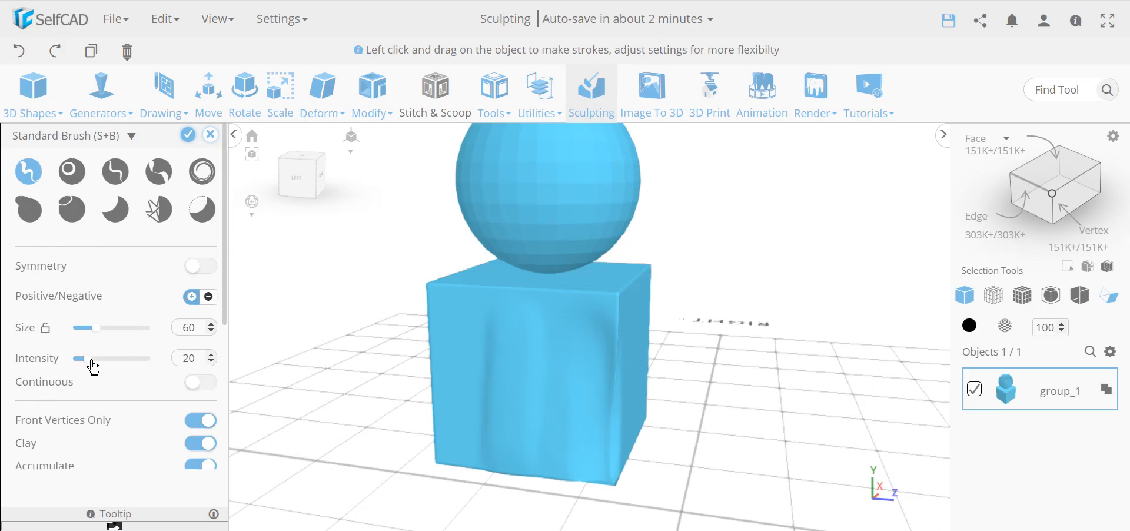
# - Set the Standard Brush intensity to 48 and sculpt raised vertical strokes on the cube's front face
pyautogui.moveTo(112, 361); pyautogui.dragTo(113, 362)
pyautogui.moveTo(727, 465); pyautogui.dragTo(492, 449)
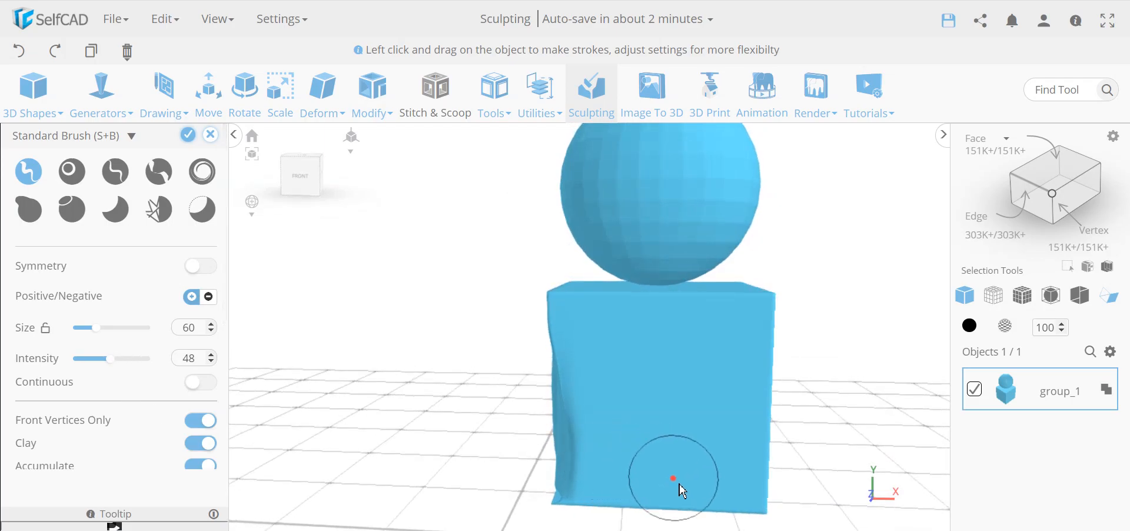
pyautogui.moveTo(686, 429); pyautogui.dragTo(695, 329)
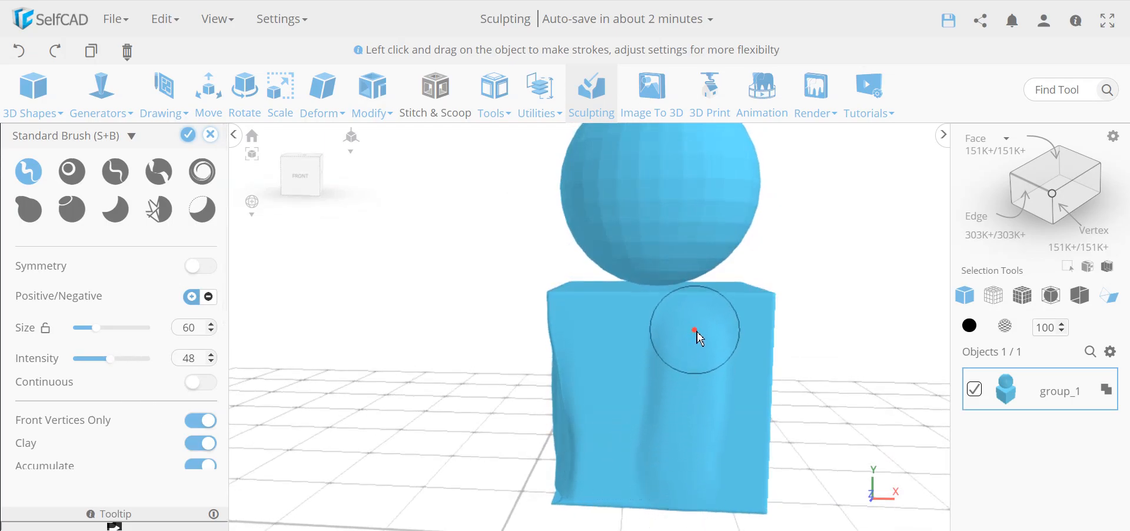
pyautogui.moveTo(456, 404)
pyautogui.mouseDown()
pyautogui.moveTo(512, 385)
pyautogui.moveTo(533, 394)
pyautogui.mouseUp()
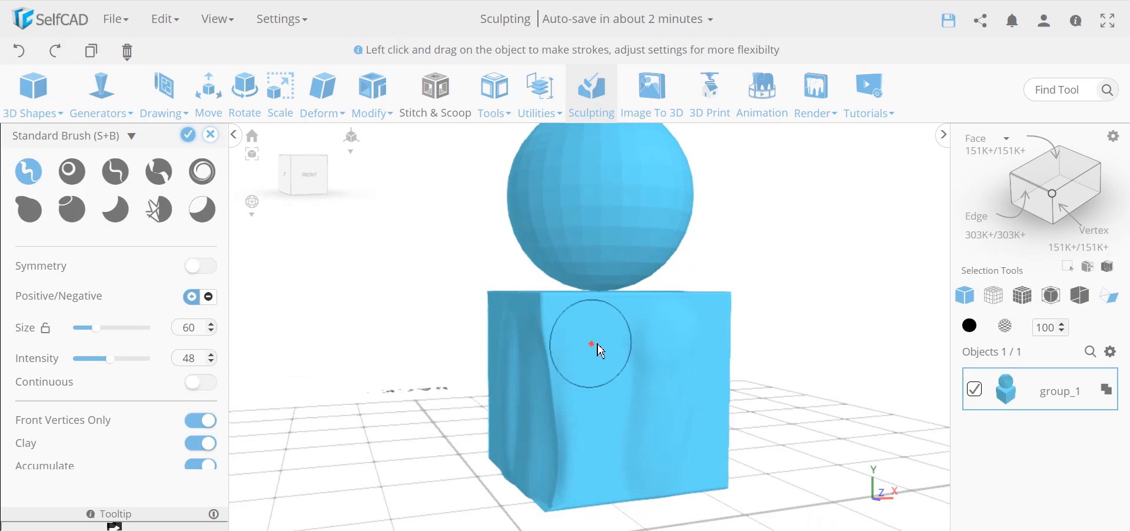
pyautogui.moveTo(594, 322)
pyautogui.mouseDown()
pyautogui.moveTo(620, 401)
pyautogui.moveTo(615, 468)
pyautogui.moveTo(636, 444)
pyautogui.mouseUp()
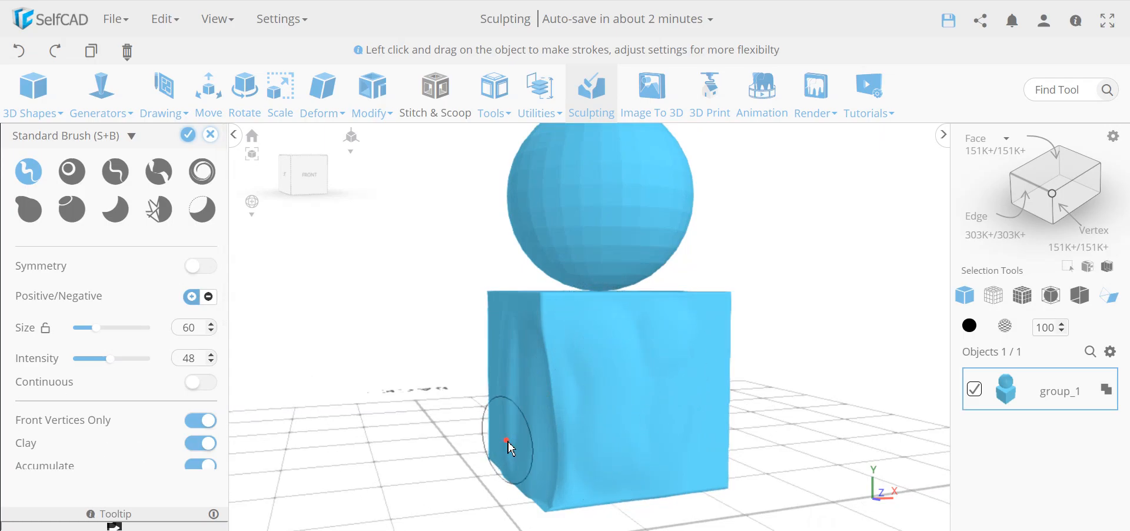
pyautogui.scroll(-3, 505, 443)
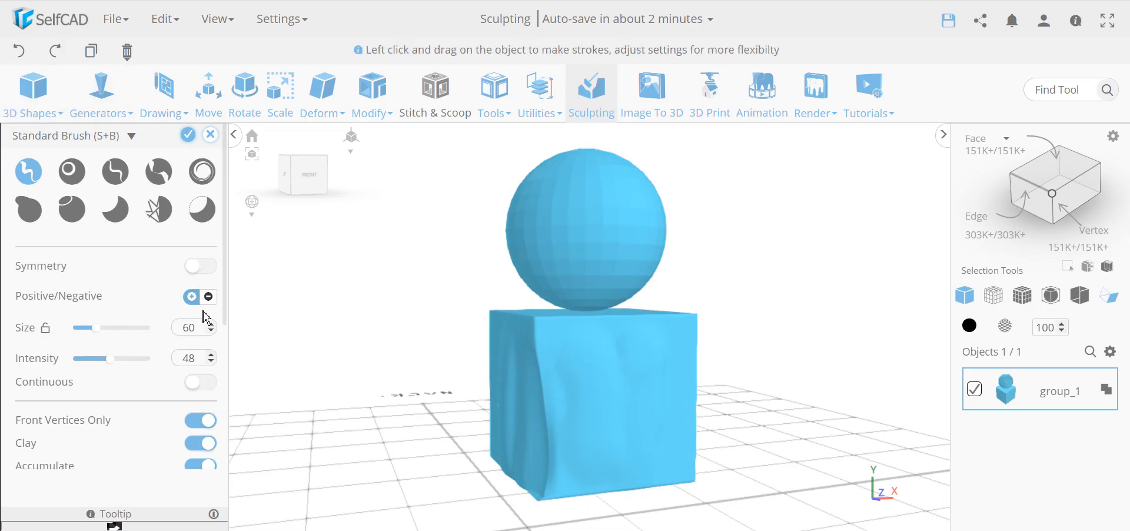
# - Turn on X symmetry and sculpt a mirrored stroke on the cube, checking its opposite sides
pyautogui.click(203, 266)
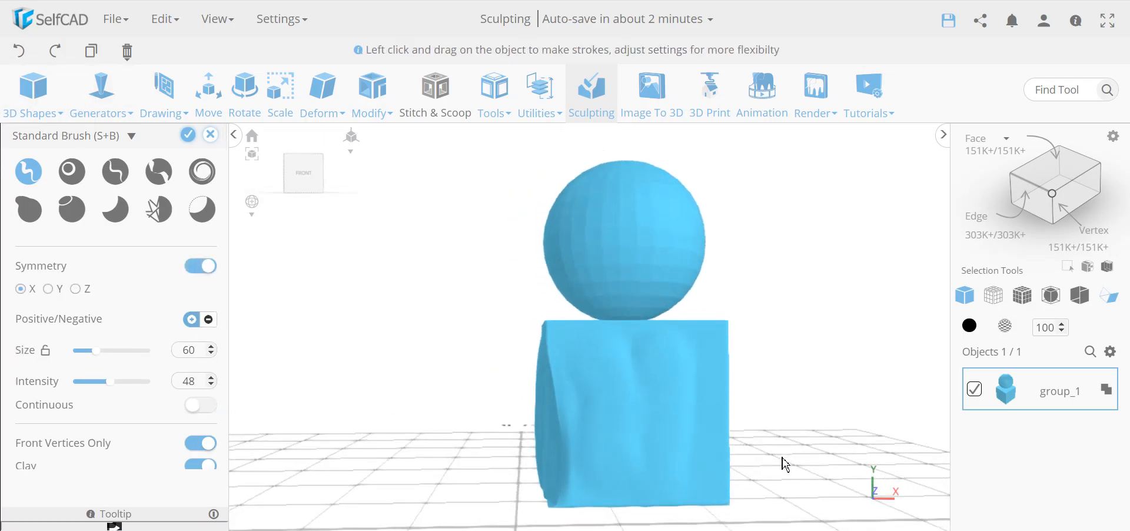
pyautogui.moveTo(713, 439)
pyautogui.mouseDown()
pyautogui.moveTo(719, 352)
pyautogui.moveTo(708, 468)
pyautogui.moveTo(675, 392)
pyautogui.moveTo(672, 482)
pyautogui.mouseUp()
pyautogui.moveTo(800, 480); pyautogui.dragTo(532, 475, button='right')
pyautogui.moveTo(822, 481)
pyautogui.mouseDown()
pyautogui.moveTo(827, 400)
pyautogui.moveTo(842, 439)
pyautogui.moveTo(832, 499)
pyautogui.mouseUp()
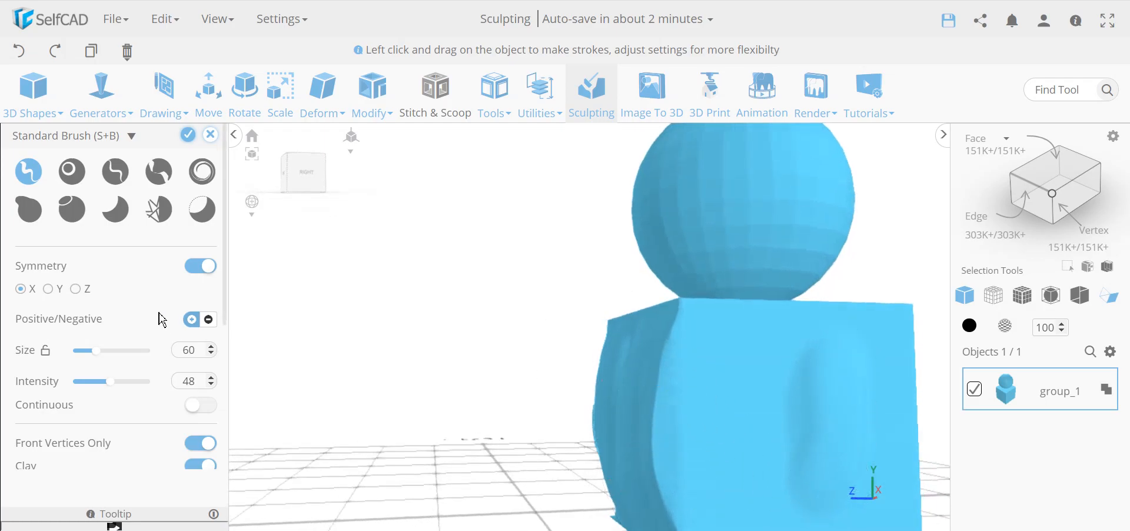
pyautogui.scroll(-2, 492, 389)
pyautogui.moveTo(494, 393); pyautogui.dragTo(386, 406, button='right')
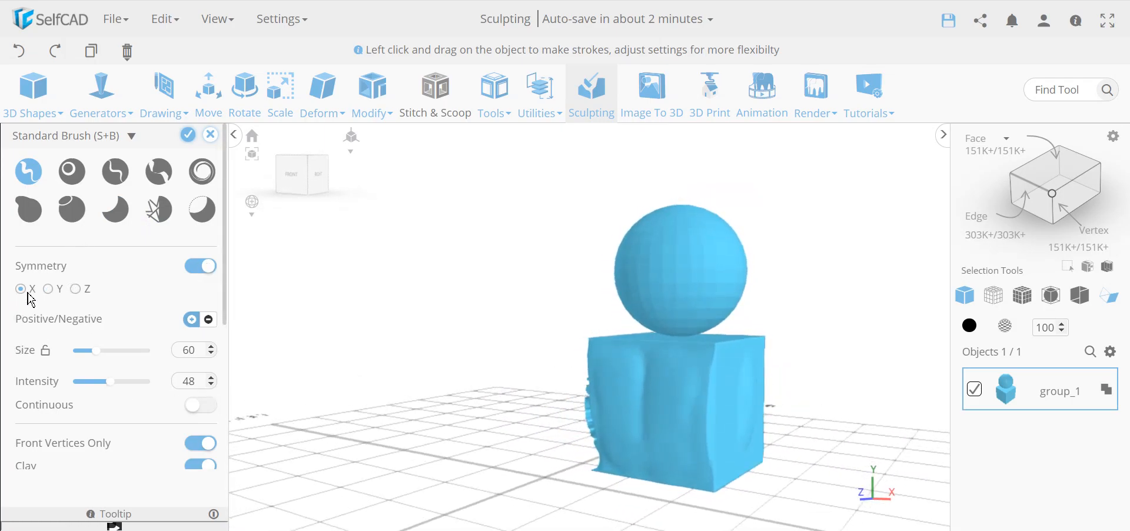
# - Turn off symmetry and undo the recent strokes on the cube
pyautogui.click(194, 268)
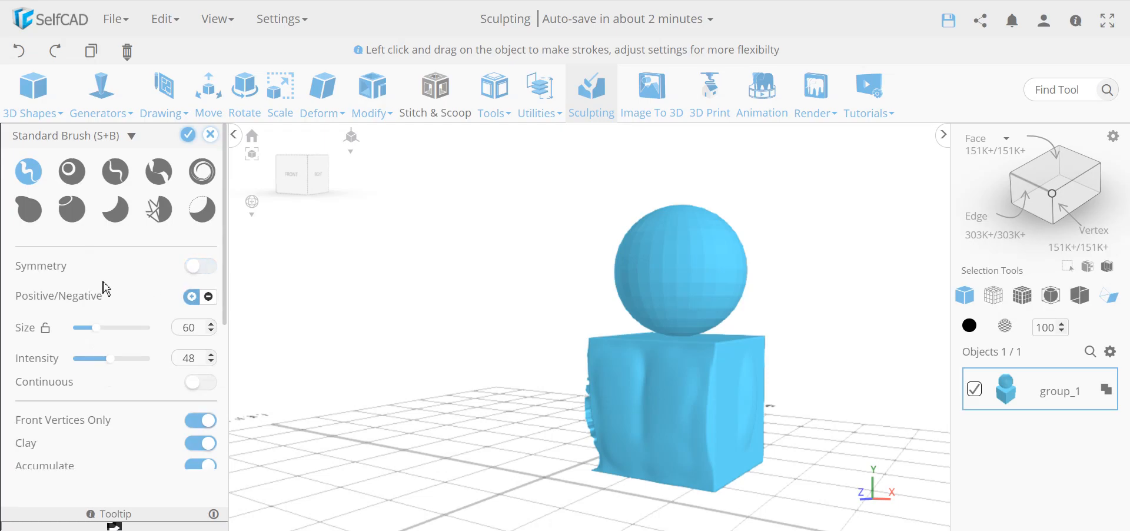
pyautogui.click(17, 56)
pyautogui.click(17, 56)
pyautogui.click(17, 56)
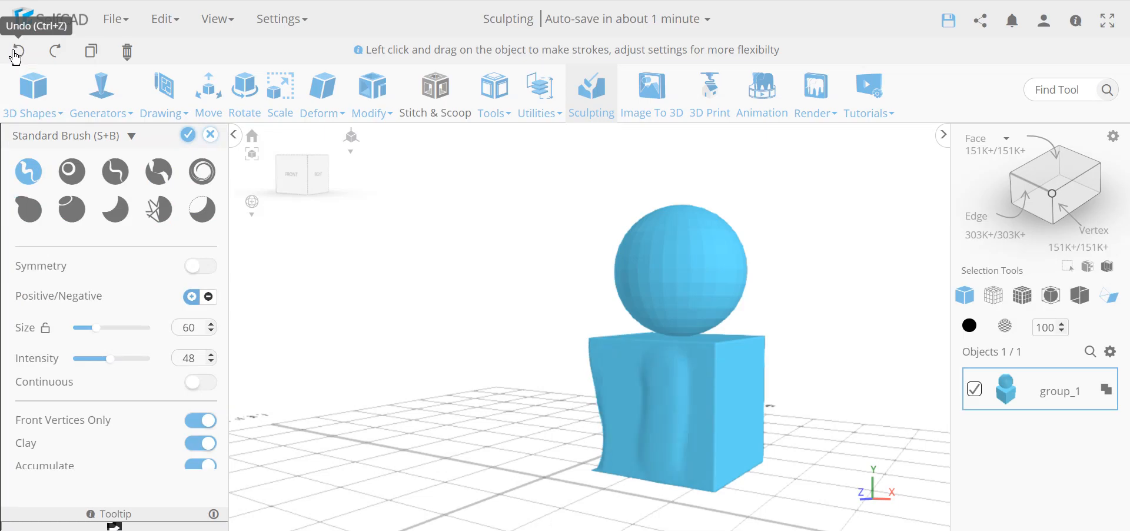
pyautogui.click(17, 56)
pyautogui.moveTo(406, 357); pyautogui.dragTo(482, 386, button='right')
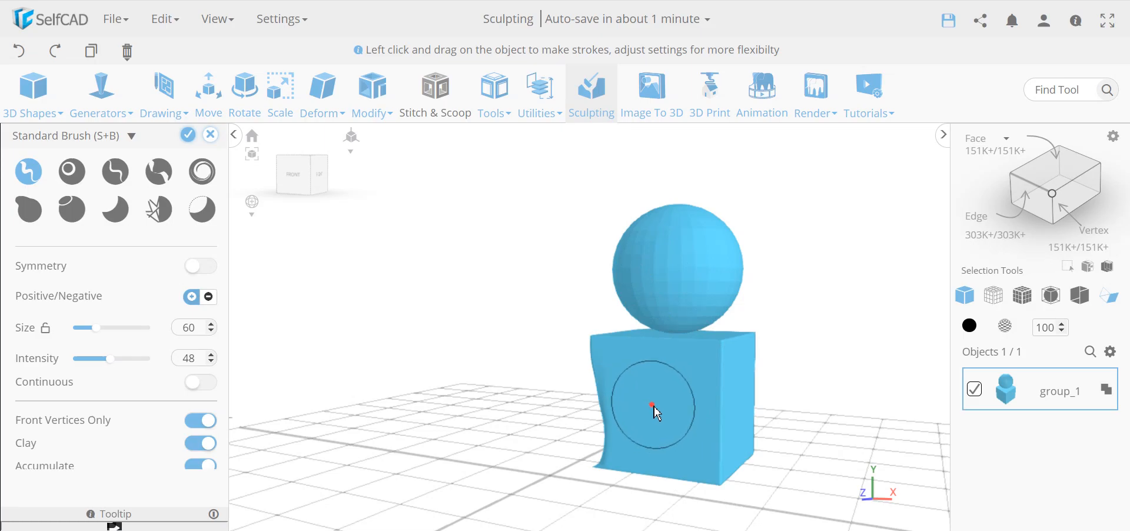
# - Examine how large the brush circle is relative to the model at near and far zoom levels with the size unlocked
pyautogui.moveTo(460, 409)
pyautogui.mouseDown(button='right')
pyautogui.moveTo(452, 346)
pyautogui.moveTo(454, 405)
pyautogui.moveTo(464, 401)
pyautogui.mouseUp(button='right')
pyautogui.scroll(-10, 606, 360)
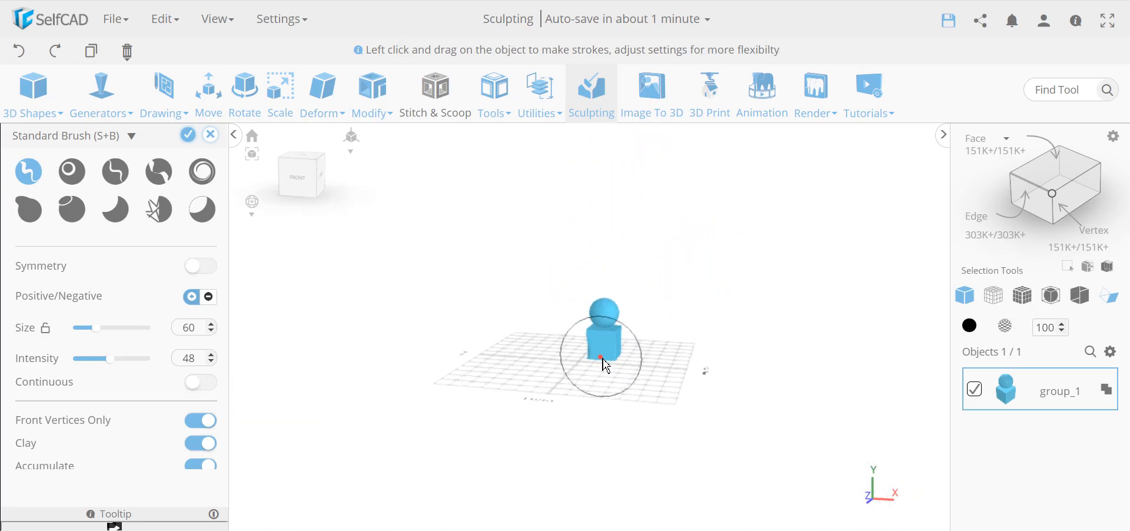
pyautogui.scroll(5, 609, 360)
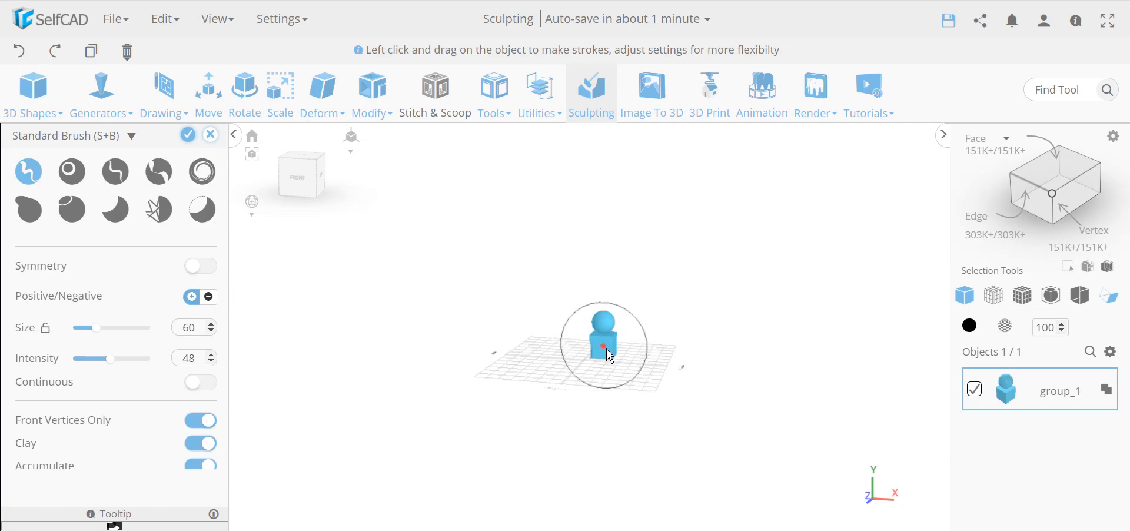
pyautogui.scroll(10, 612, 358)
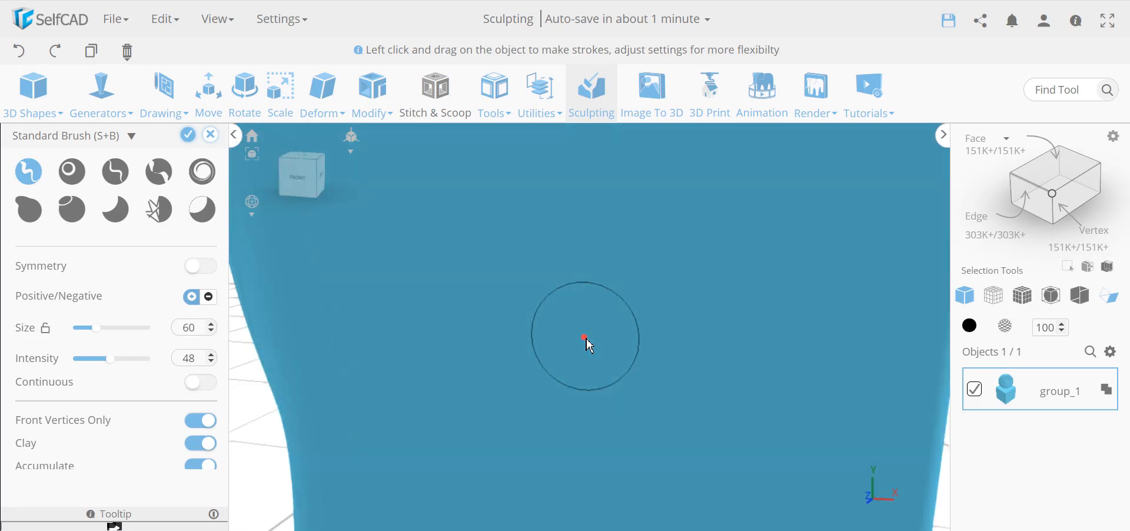
pyautogui.scroll(-10, 586, 339)
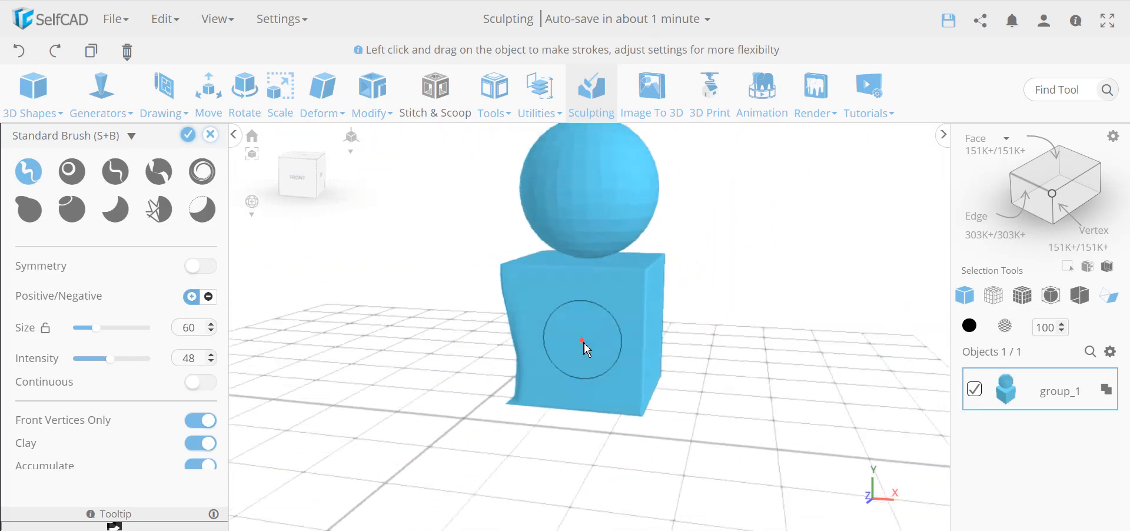
pyautogui.scroll(-3, 584, 343)
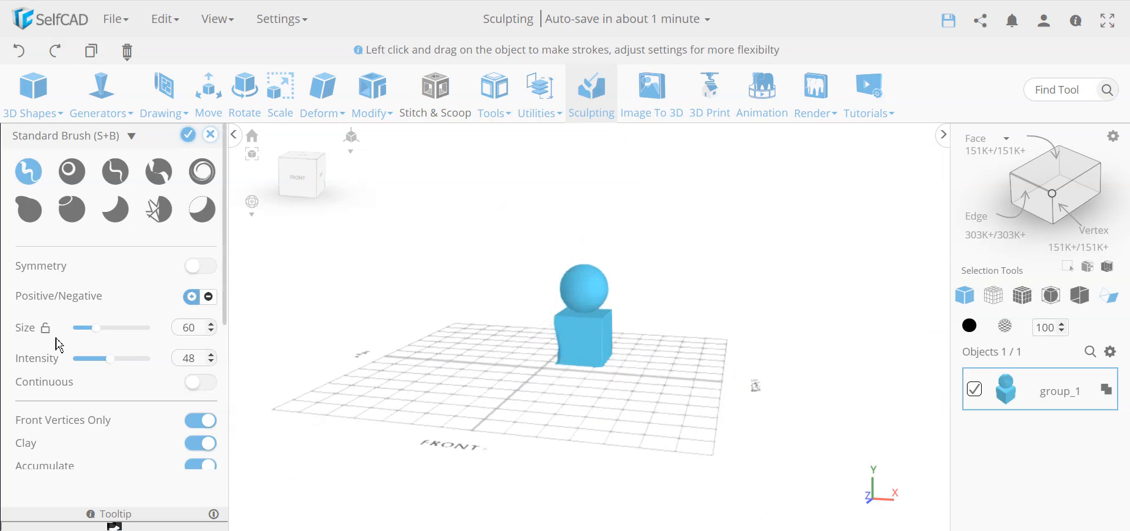
pyautogui.scroll(8, 585, 348)
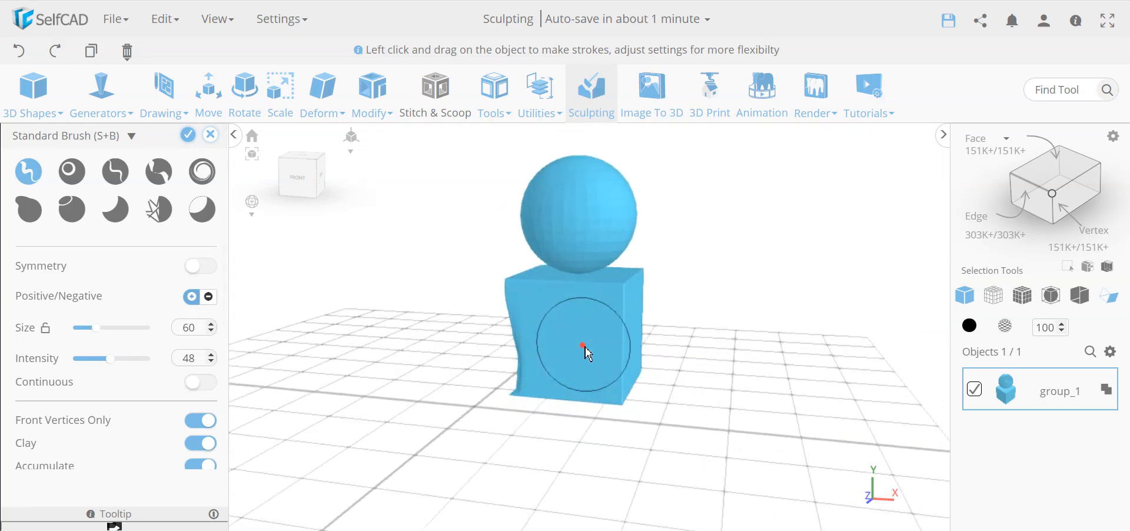
pyautogui.scroll(-6, 586, 350)
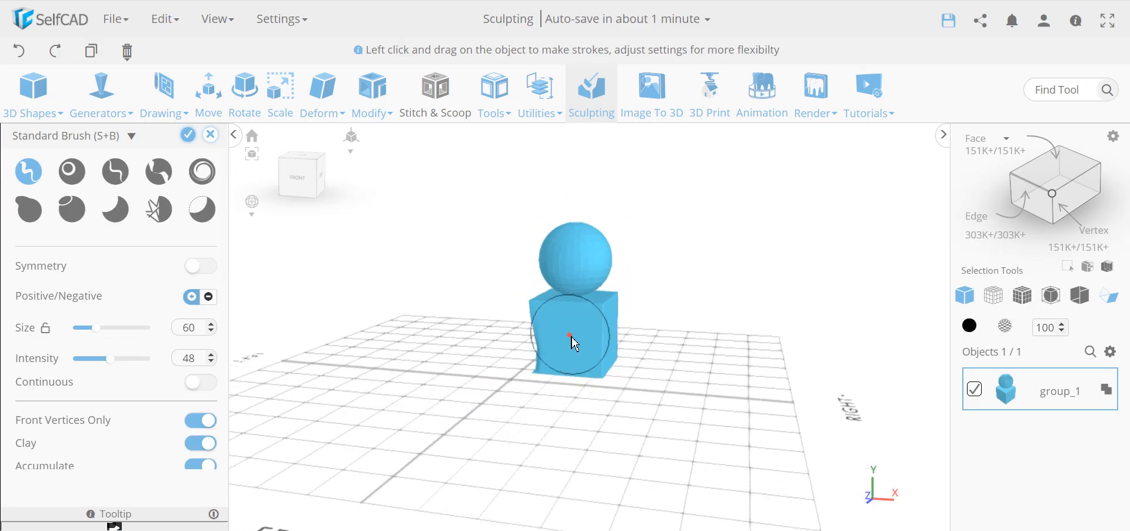
# - Sculpt a test stroke across the cube's front face with the size unlocked and undo it
pyautogui.moveTo(571, 336)
pyautogui.mouseDown()
pyautogui.moveTo(573, 310)
pyautogui.moveTo(566, 350)
pyautogui.moveTo(584, 344)
pyautogui.moveTo(582, 328)
pyautogui.mouseUp()
pyautogui.scroll(3, 580, 328)
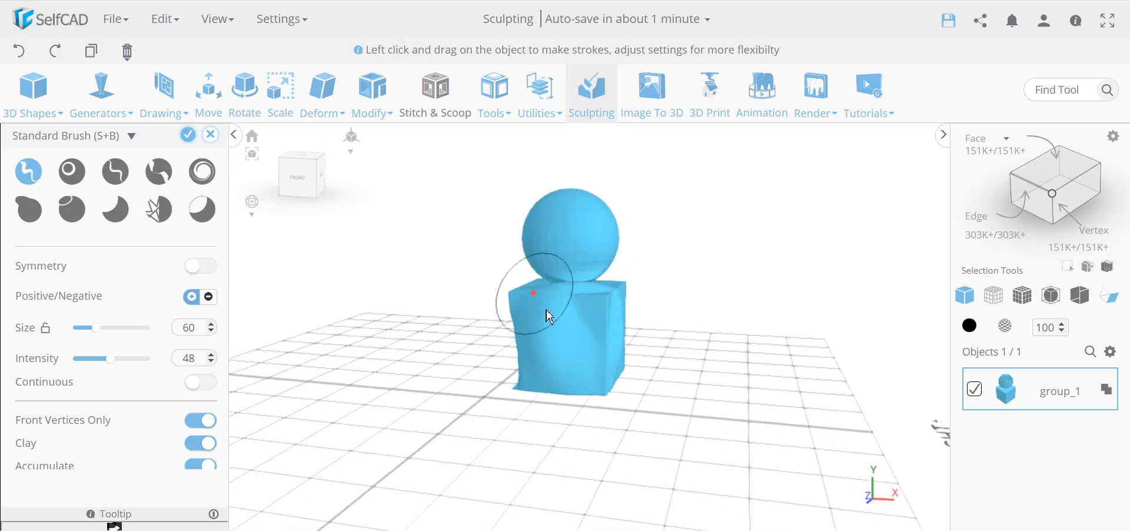
pyautogui.click(19, 50)
# - Lock the brush size to compare its circle with the model at different zoom levels, and unlock it again
pyautogui.moveTo(852, 494); pyautogui.dragTo(515, 440, button='right')
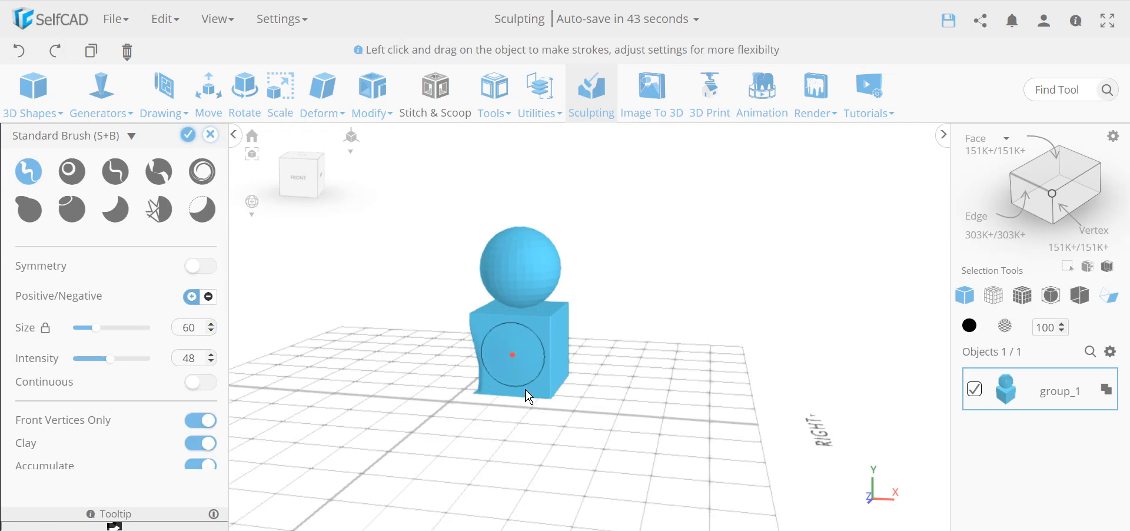
pyautogui.scroll(2, 523, 377)
pyautogui.scroll(2, 518, 357)
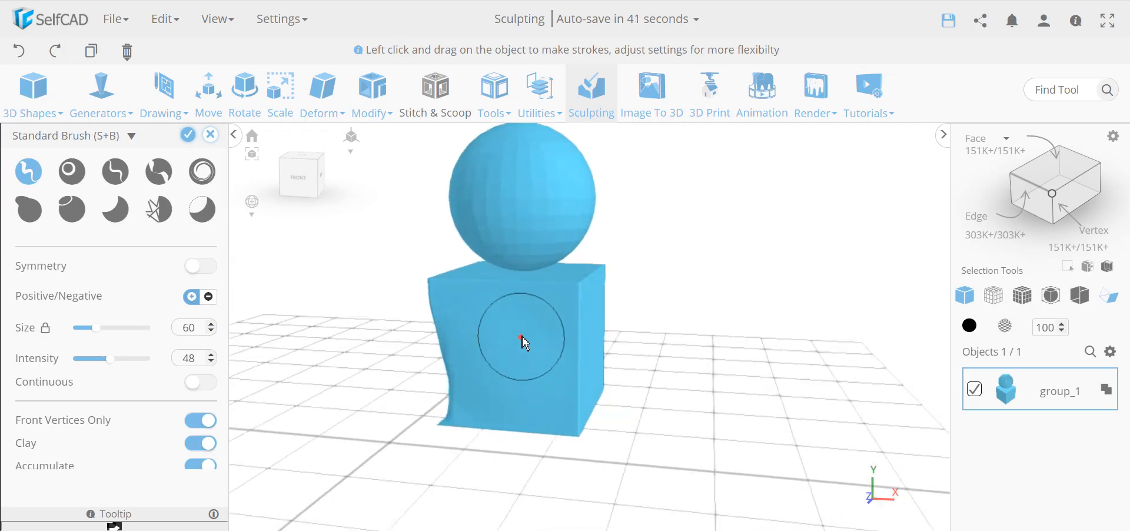
pyautogui.scroll(-4, 550, 388)
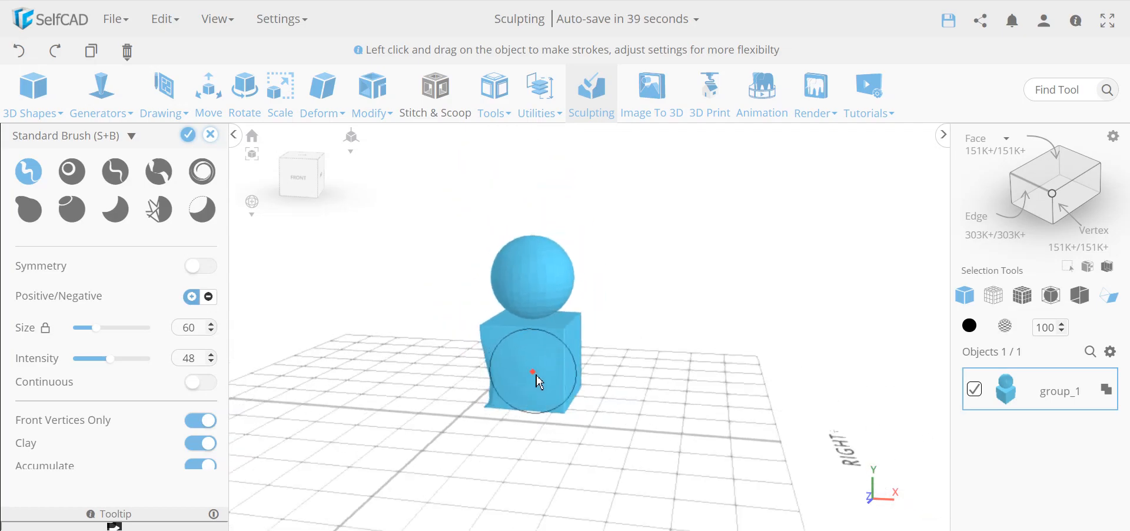
pyautogui.moveTo(487, 436); pyautogui.dragTo(630, 433)
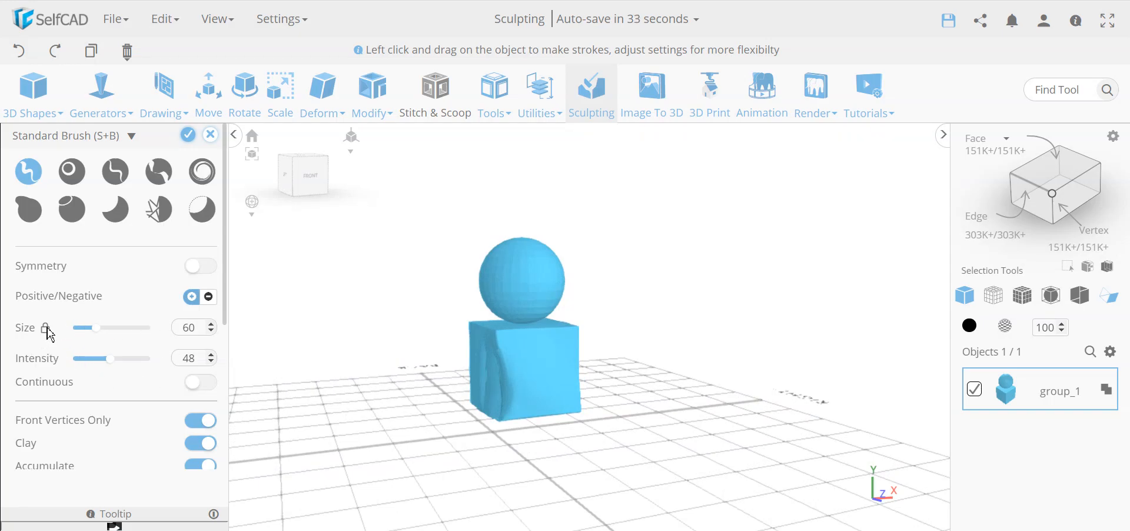
pyautogui.moveTo(583, 459); pyautogui.dragTo(387, 407)
pyautogui.click(20, 57)
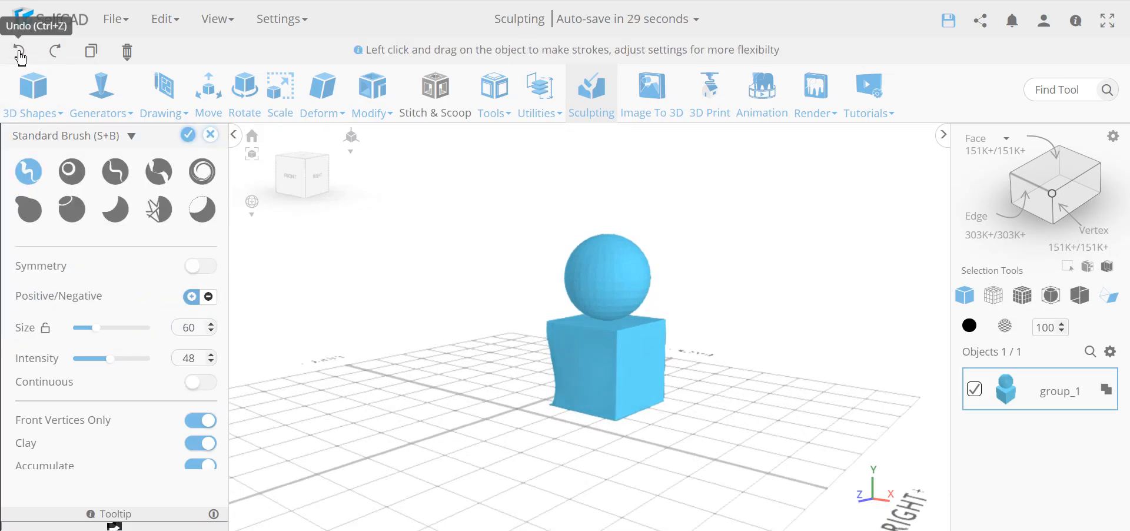
# - Sculpt test strokes down the cube's front face with Continuous off and undo them
pyautogui.moveTo(446, 437)
pyautogui.mouseDown()
pyautogui.moveTo(481, 413)
pyautogui.moveTo(557, 425)
pyautogui.mouseUp()
pyautogui.scroll(5, 613, 318)
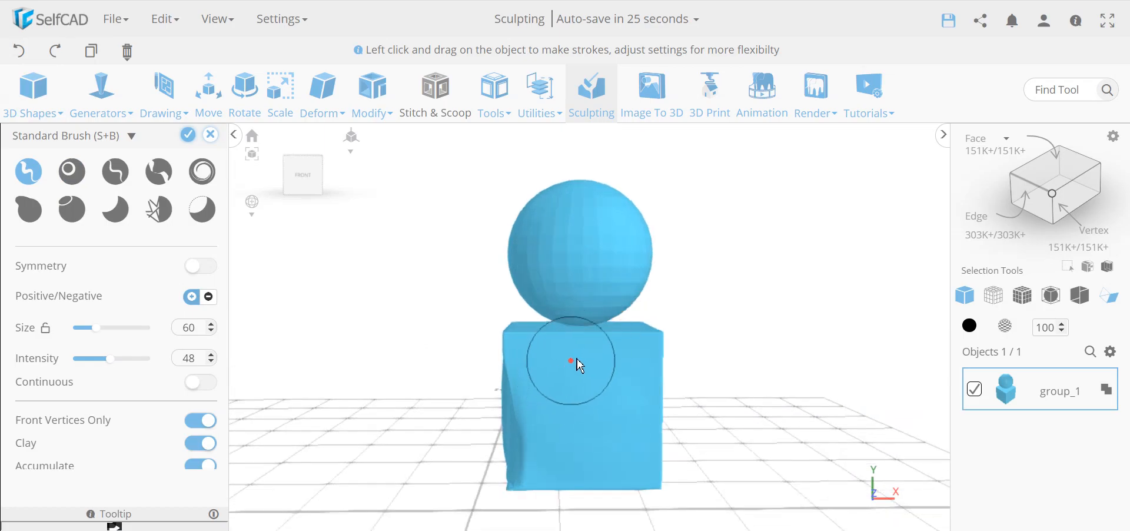
pyautogui.moveTo(593, 352)
pyautogui.mouseDown()
pyautogui.moveTo(608, 469)
pyautogui.moveTo(590, 361)
pyautogui.moveTo(587, 465)
pyautogui.mouseUp()
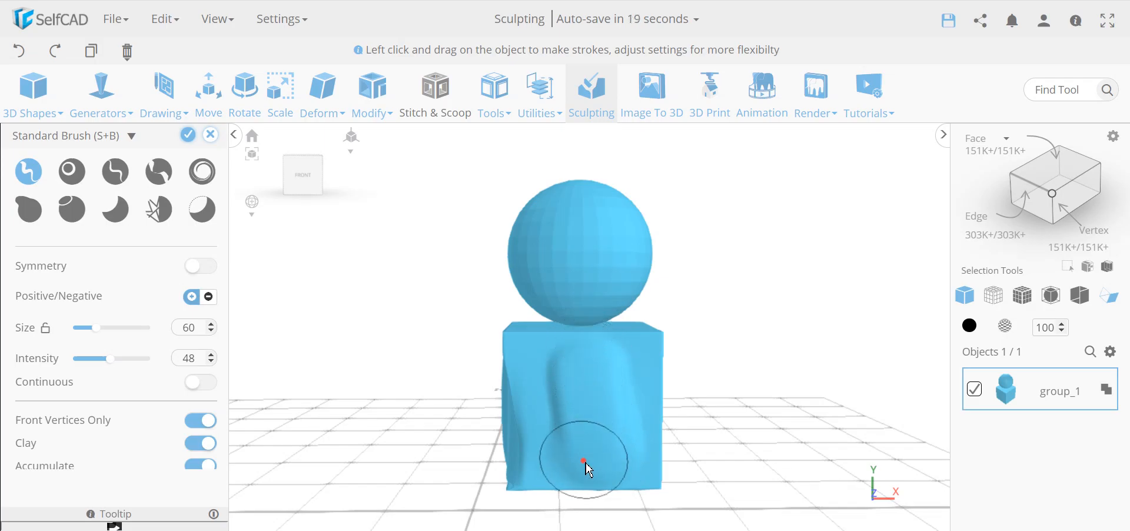
pyautogui.click(20, 55)
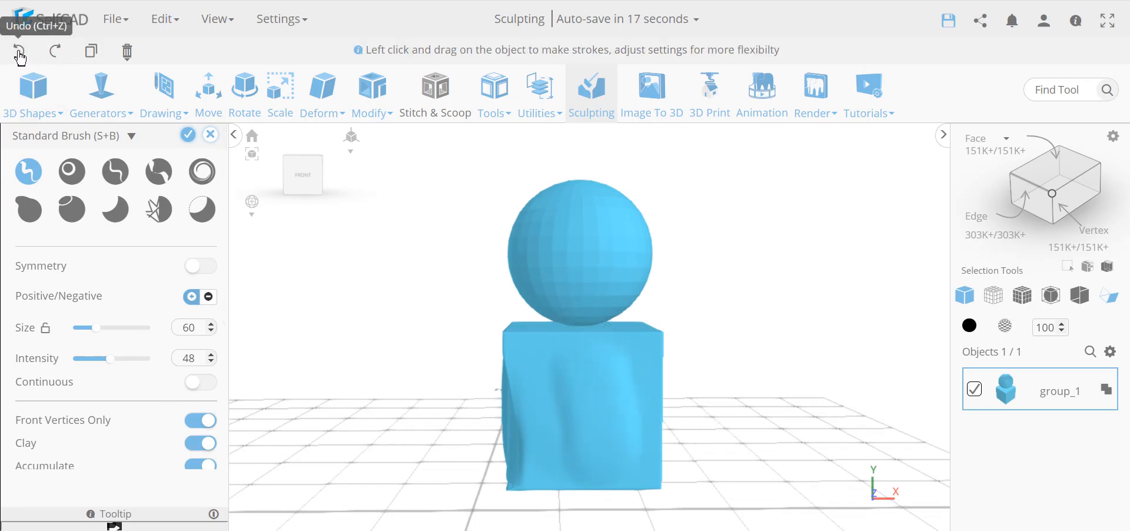
pyautogui.click(20, 55)
# - Turn on Continuous and build up two round protrusions on the cube's front face, one above the other
pyautogui.click(201, 382)
pyautogui.moveTo(592, 360); pyautogui.dragTo(595, 366)
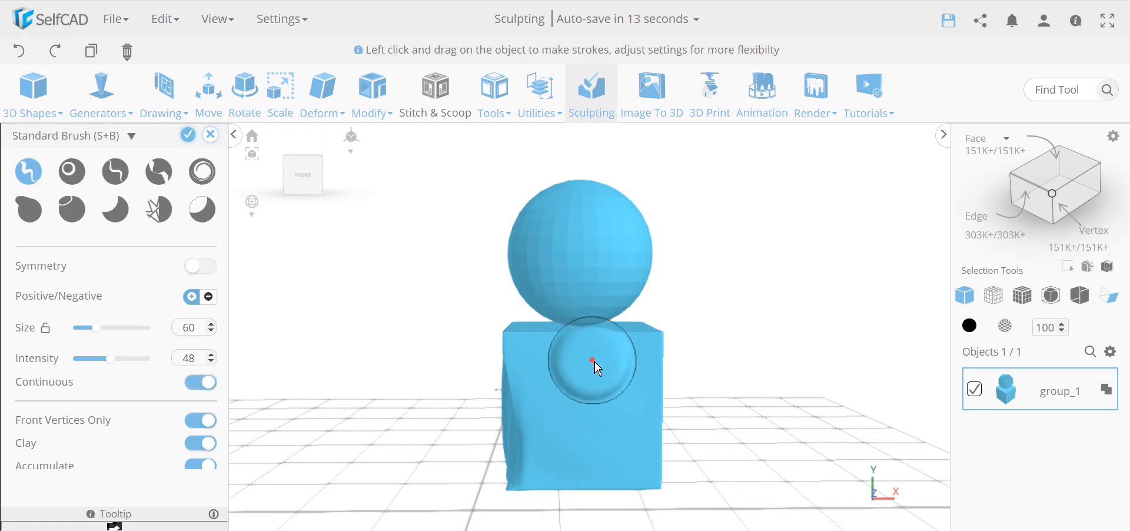
pyautogui.moveTo(597, 453); pyautogui.dragTo(600, 455)
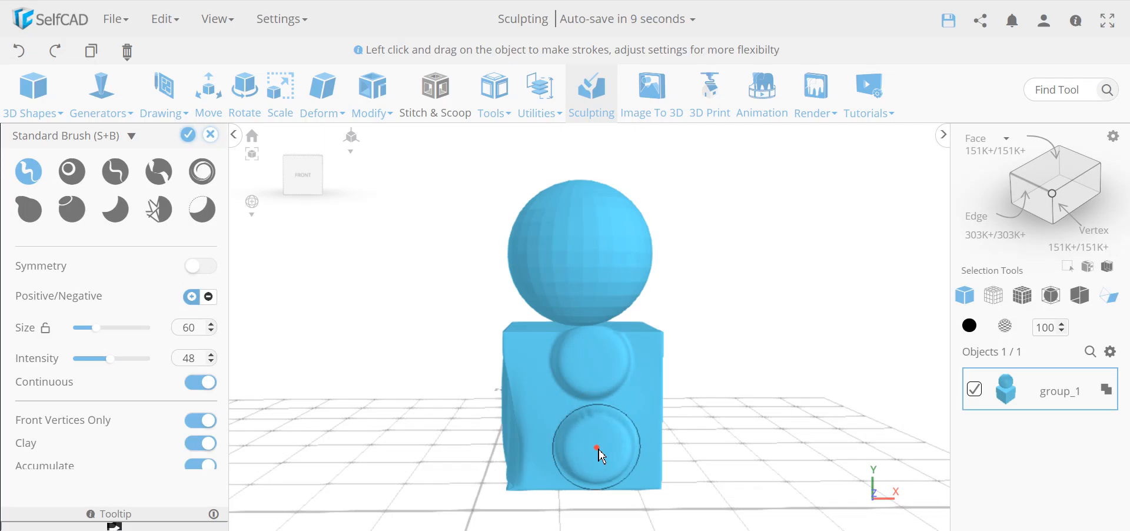
# - Build up two round bumps side by side on the cube's right face and turn Continuous off
pyautogui.moveTo(795, 463); pyautogui.dragTo(545, 452)
pyautogui.moveTo(643, 408); pyautogui.dragTo(662, 416)
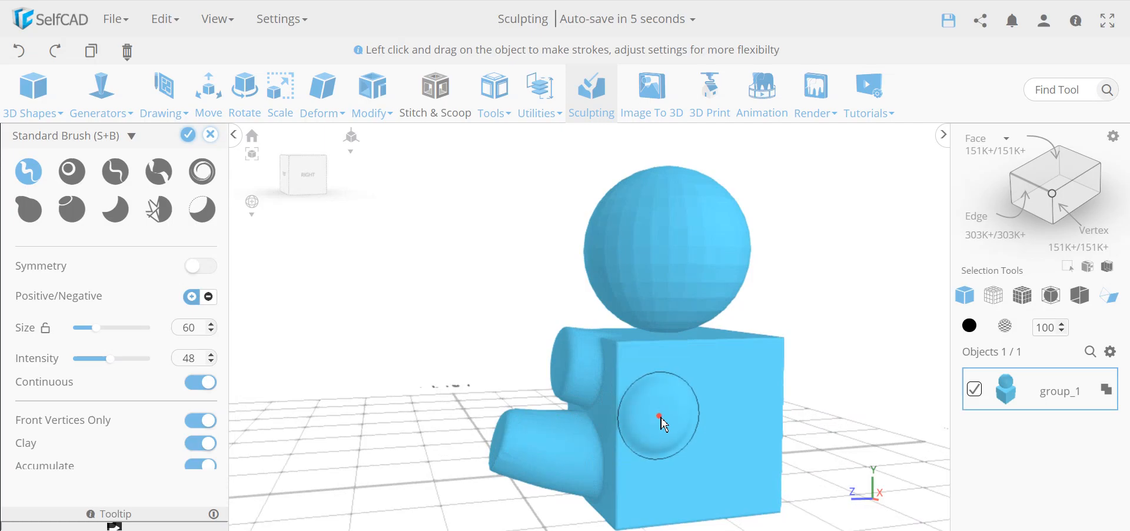
pyautogui.moveTo(740, 414); pyautogui.dragTo(742, 413)
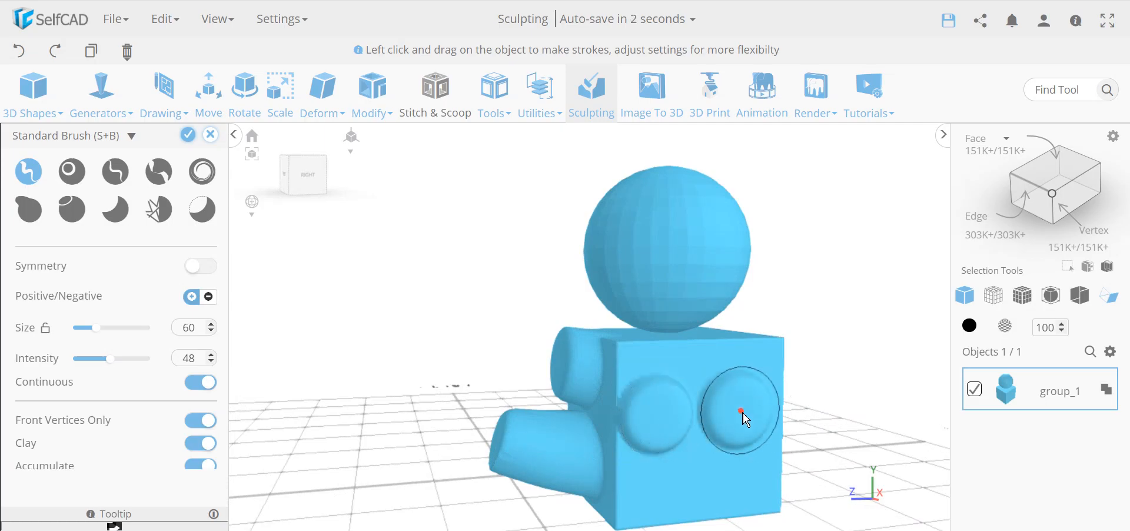
pyautogui.click(198, 383)
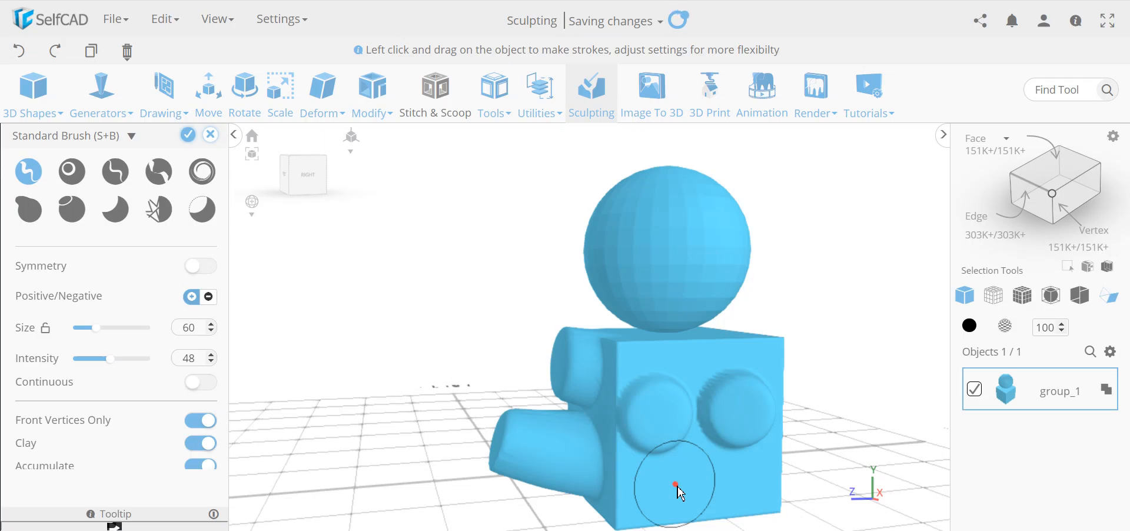
pyautogui.moveTo(565, 500); pyautogui.dragTo(724, 495)
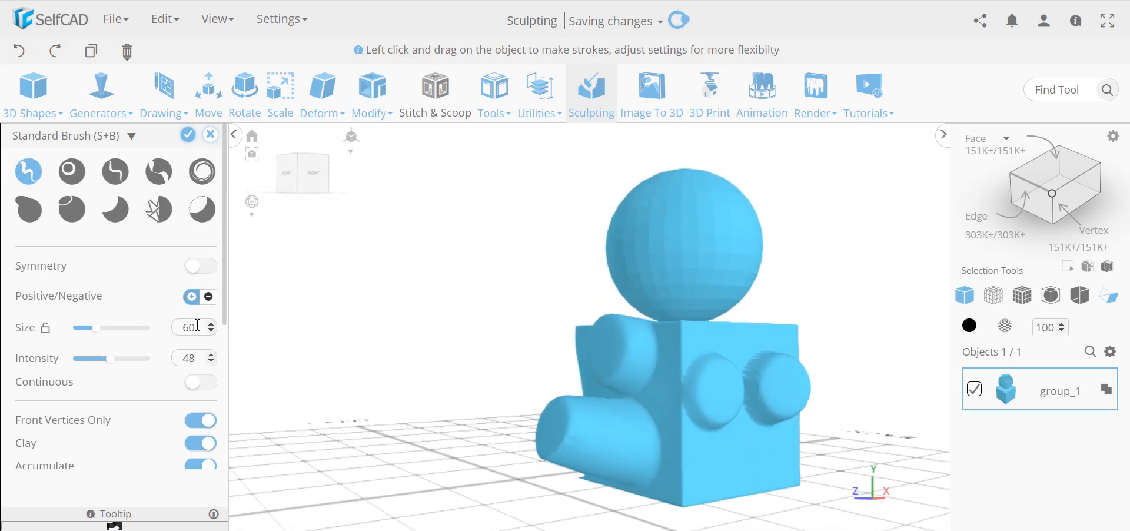
pyautogui.moveTo(534, 452)
pyautogui.mouseDown()
pyautogui.moveTo(532, 426)
pyautogui.moveTo(504, 414)
pyautogui.moveTo(494, 434)
pyautogui.moveTo(404, 423)
pyautogui.moveTo(676, 454)
pyautogui.mouseUp()
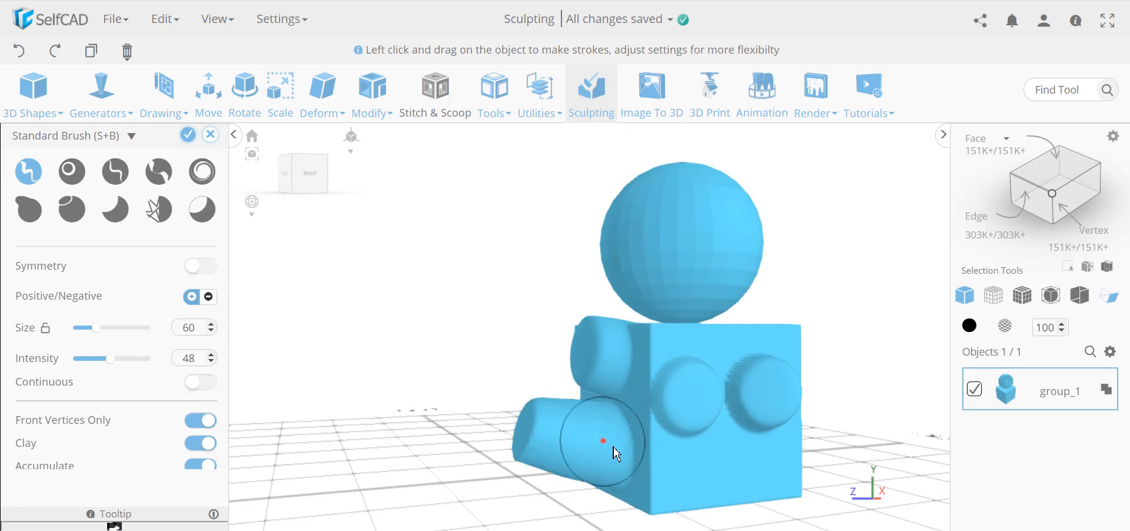
pyautogui.scroll(-3, 454, 416)
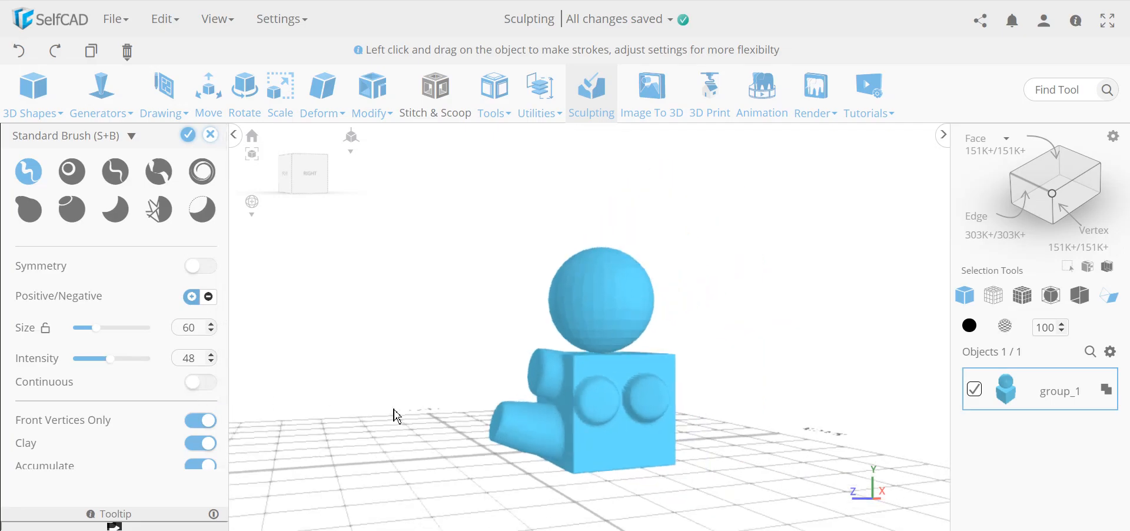
# - Turn on Continuous and extend the lower protrusion on the cube's front face with a long Standard Brush stroke
pyautogui.scroll(2, 396, 415)
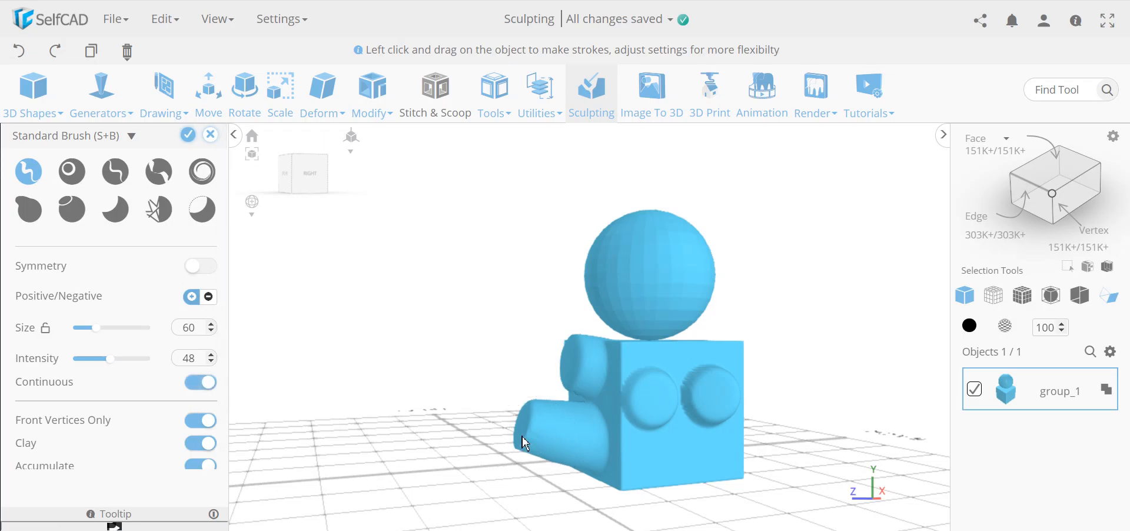
pyautogui.moveTo(534, 439)
pyautogui.mouseDown()
pyautogui.moveTo(515, 451)
pyautogui.moveTo(492, 434)
pyautogui.moveTo(526, 439)
pyautogui.moveTo(494, 471)
pyautogui.moveTo(594, 462)
pyautogui.mouseUp()
pyautogui.scroll(-4, 508, 452)
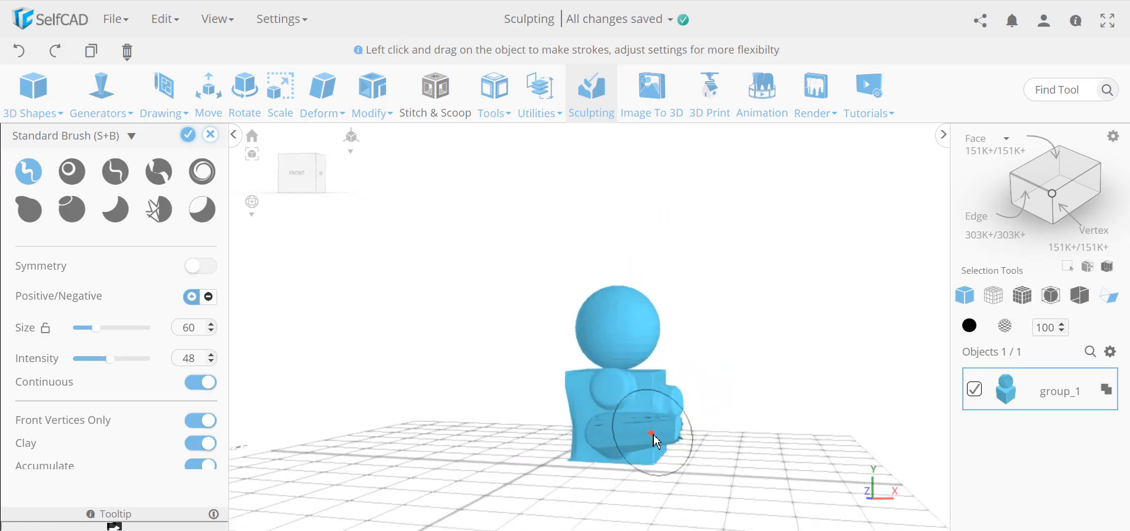
pyautogui.scroll(5, 659, 445)
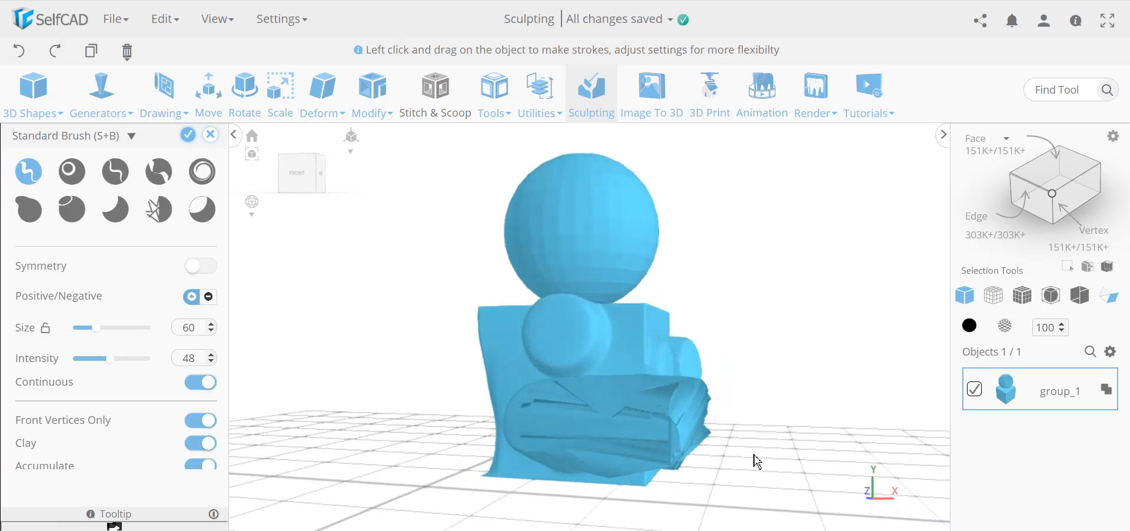
# - Display the model as solid with wireframe and examine the mesh of the stretched lower protrusion from several sides
pyautogui.click(1022, 295)
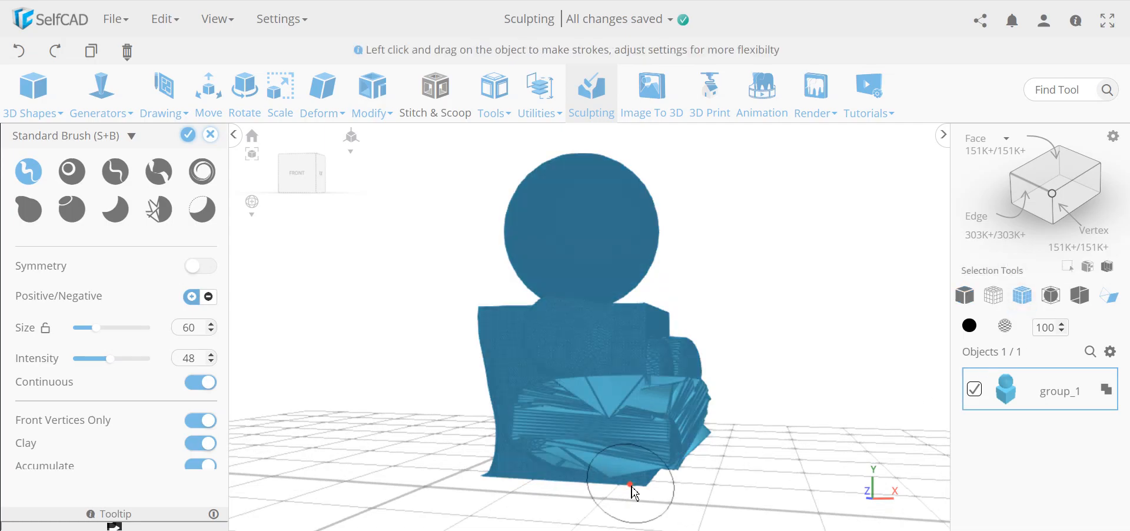
pyautogui.scroll(3, 648, 465)
pyautogui.scroll(2, 650, 465)
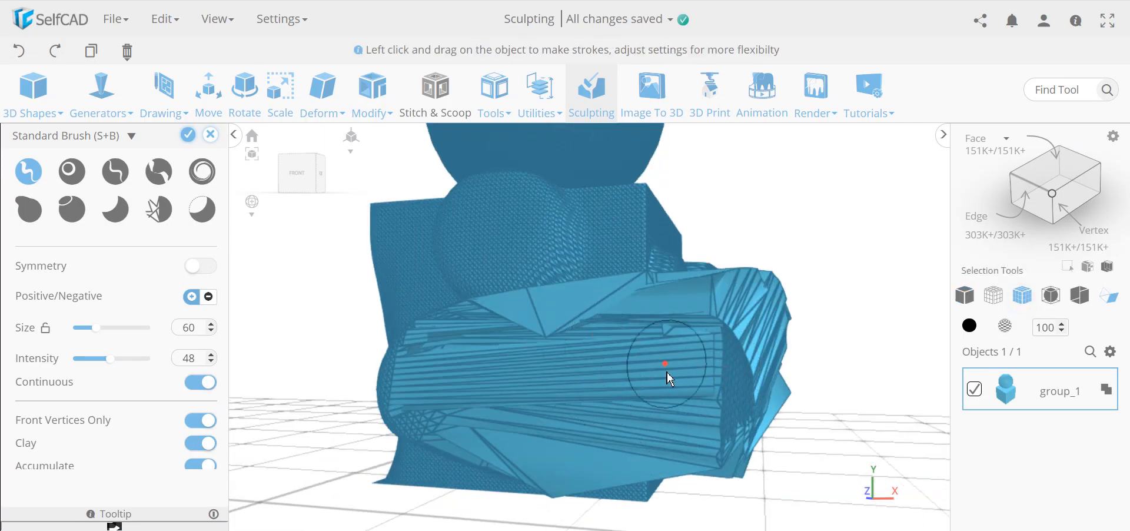
pyautogui.scroll(-3, 689, 393)
pyautogui.moveTo(419, 361); pyautogui.dragTo(611, 392)
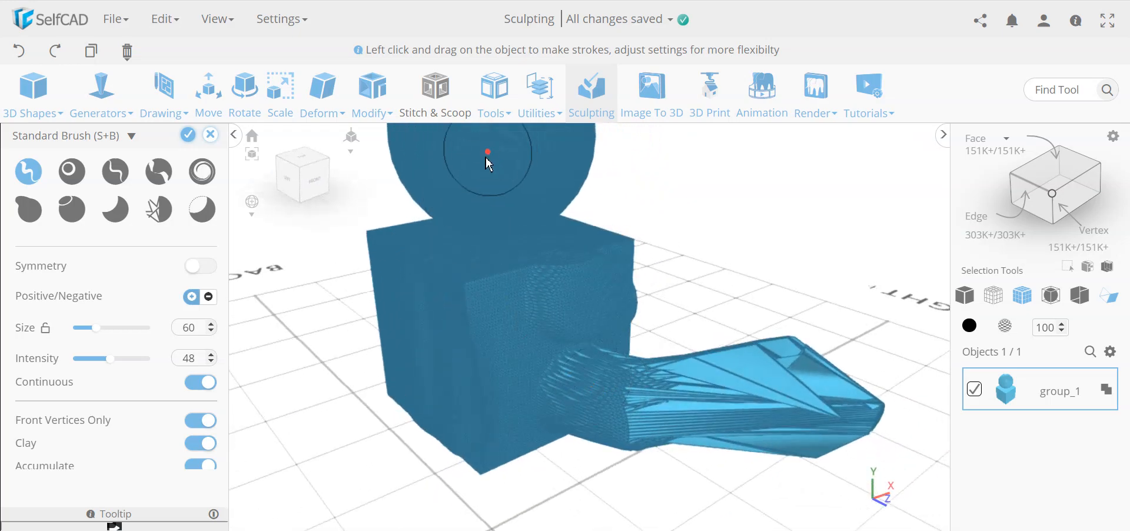
pyautogui.moveTo(695, 482); pyautogui.dragTo(396, 459)
pyautogui.scroll(1, 393, 401)
pyautogui.moveTo(393, 401); pyautogui.dragTo(536, 404)
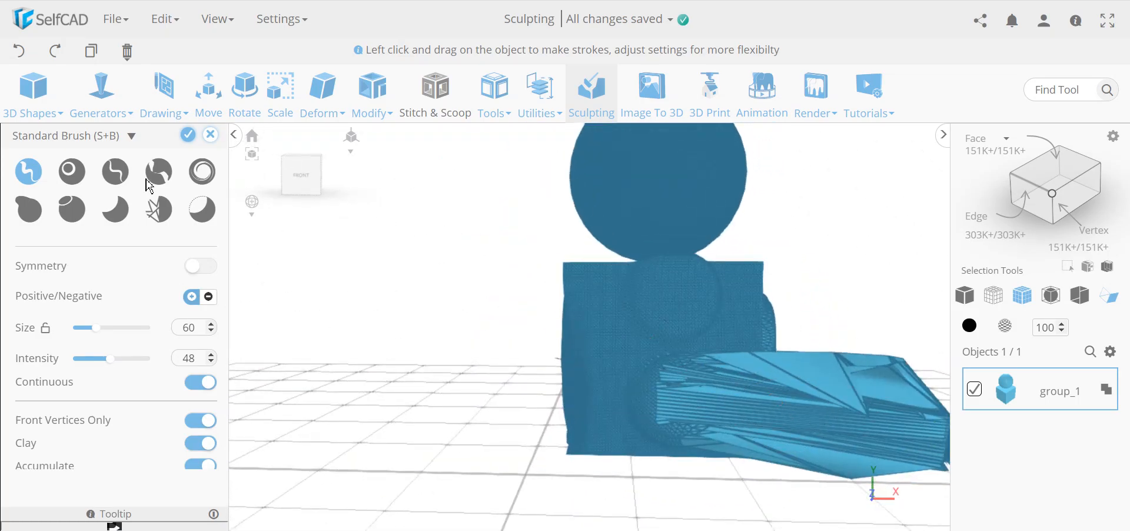
# - Undo the stroke that stretched the lower front protrusion
pyautogui.click(21, 53)
pyautogui.click(20, 53)
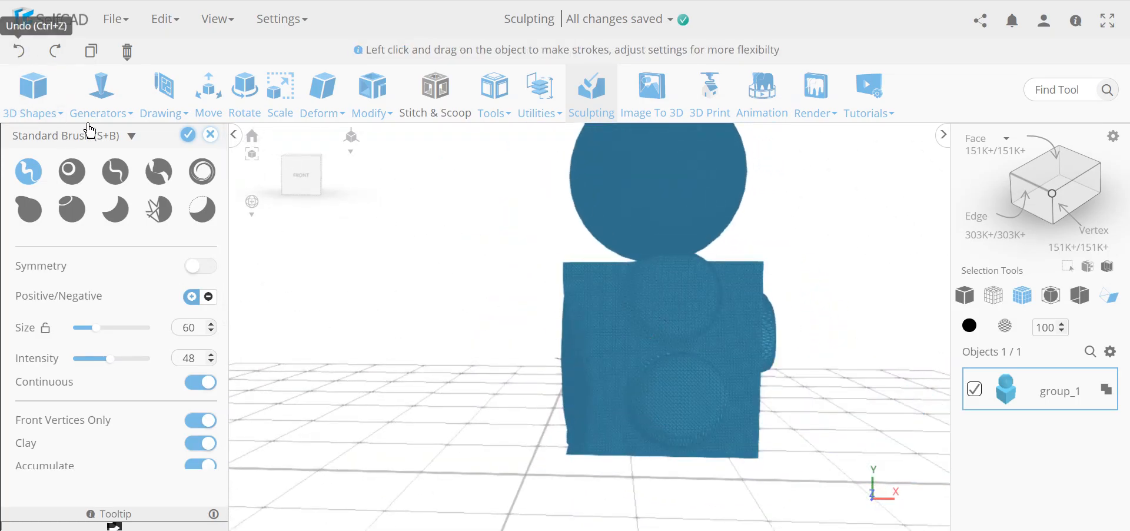
pyautogui.moveTo(372, 413); pyautogui.dragTo(458, 422)
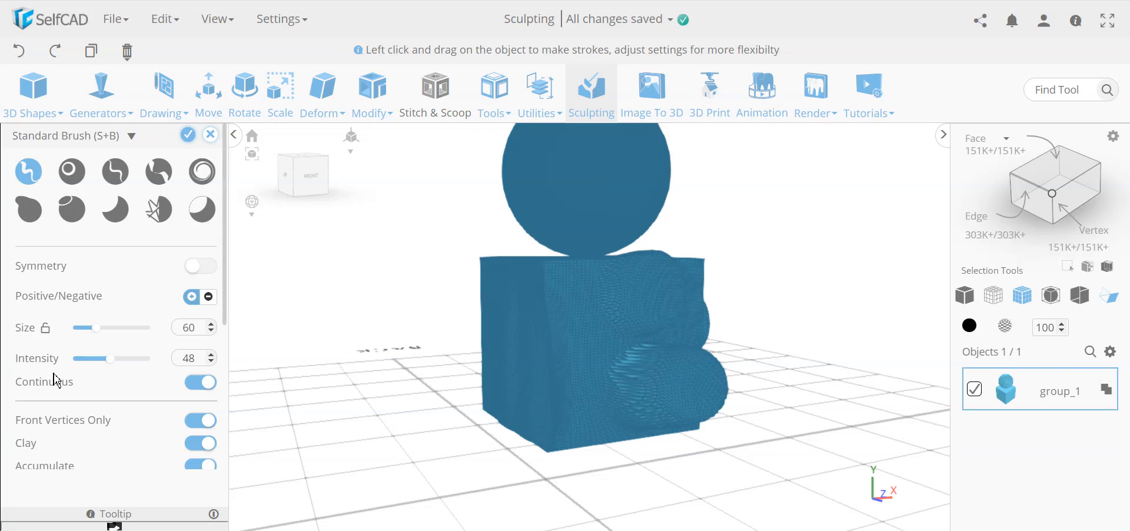
# - Turn on Dynamic and sculpt the cube's lower front protrusion into a longer arm
pyautogui.scroll(-2, 56, 380)
pyautogui.scroll(-2, 56, 381)
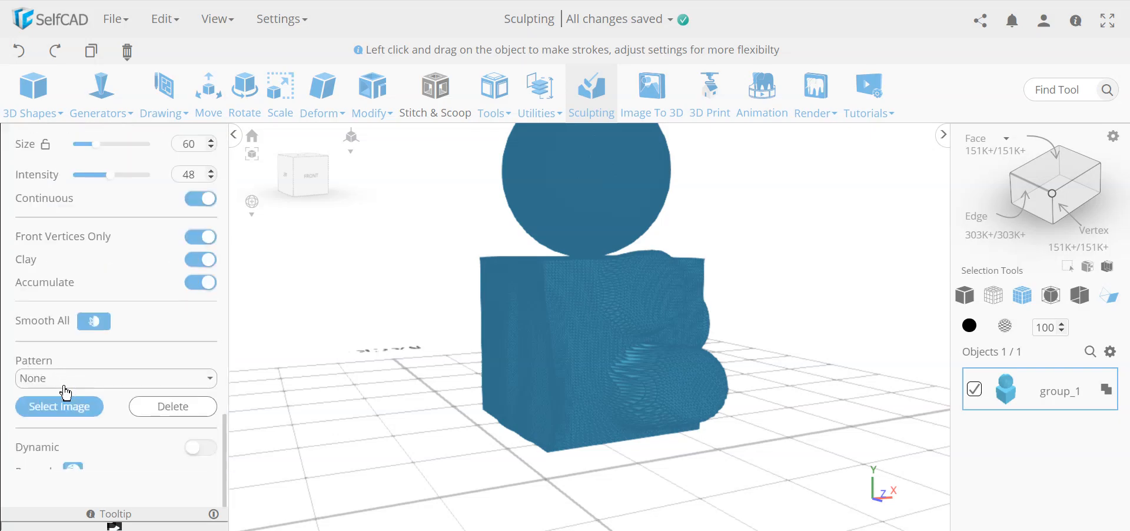
pyautogui.scroll(2, 153, 393)
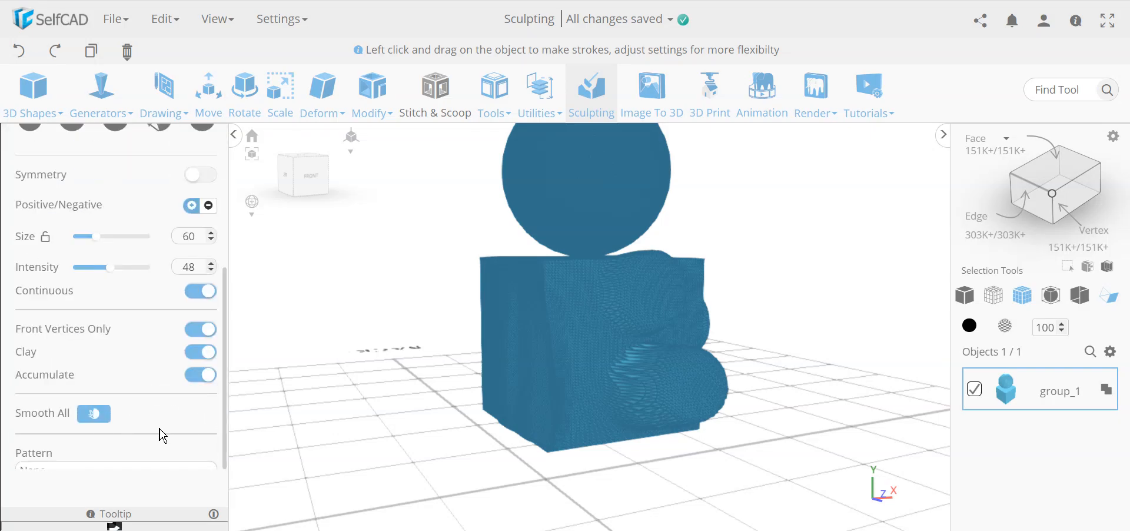
pyautogui.scroll(-3, 161, 436)
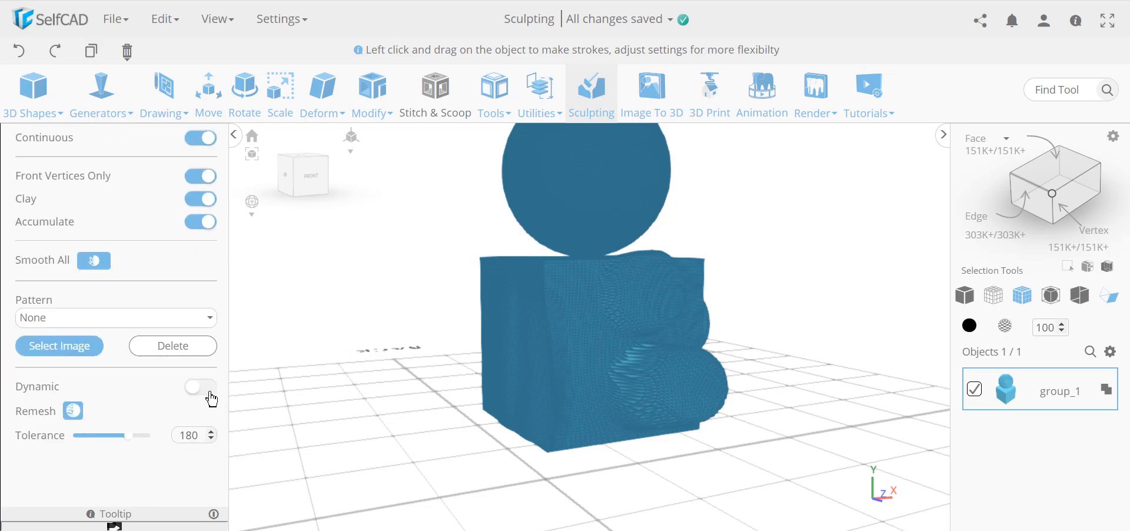
pyautogui.moveTo(719, 478); pyautogui.dragTo(426, 486, button='right')
pyautogui.moveTo(539, 448)
pyautogui.mouseDown()
pyautogui.moveTo(559, 438)
pyautogui.moveTo(502, 465)
pyautogui.moveTo(498, 480)
pyautogui.mouseUp()
pyautogui.moveTo(496, 481)
pyautogui.mouseDown(button='right')
pyautogui.moveTo(406, 458)
pyautogui.moveTo(492, 418)
pyautogui.moveTo(540, 443)
pyautogui.moveTo(653, 358)
pyautogui.mouseUp(button='right')
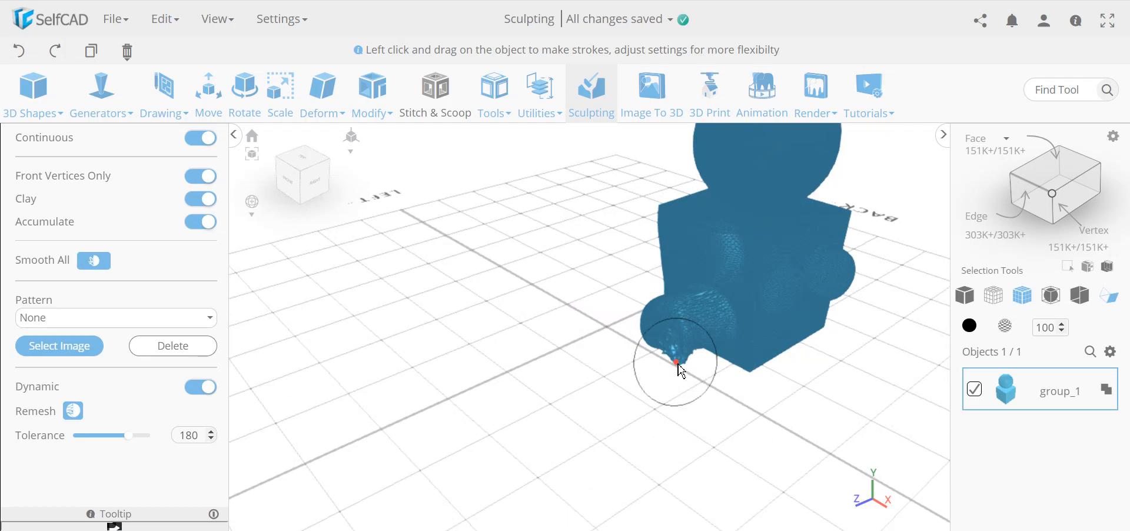
pyautogui.moveTo(677, 364); pyautogui.dragTo(676, 374)
pyautogui.moveTo(779, 465)
pyautogui.mouseDown(button='right')
pyautogui.moveTo(623, 454)
pyautogui.moveTo(603, 471)
pyautogui.mouseUp(button='right')
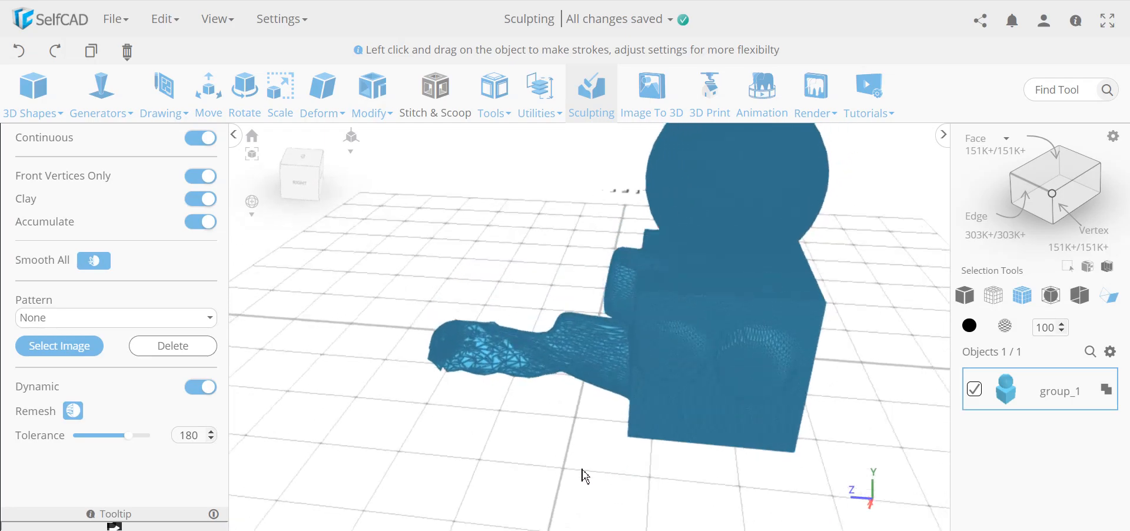
# - Switch from the Standard Brush to the Drag Brush
pyautogui.scroll(5, 112, 271)
pyautogui.click(27, 208)
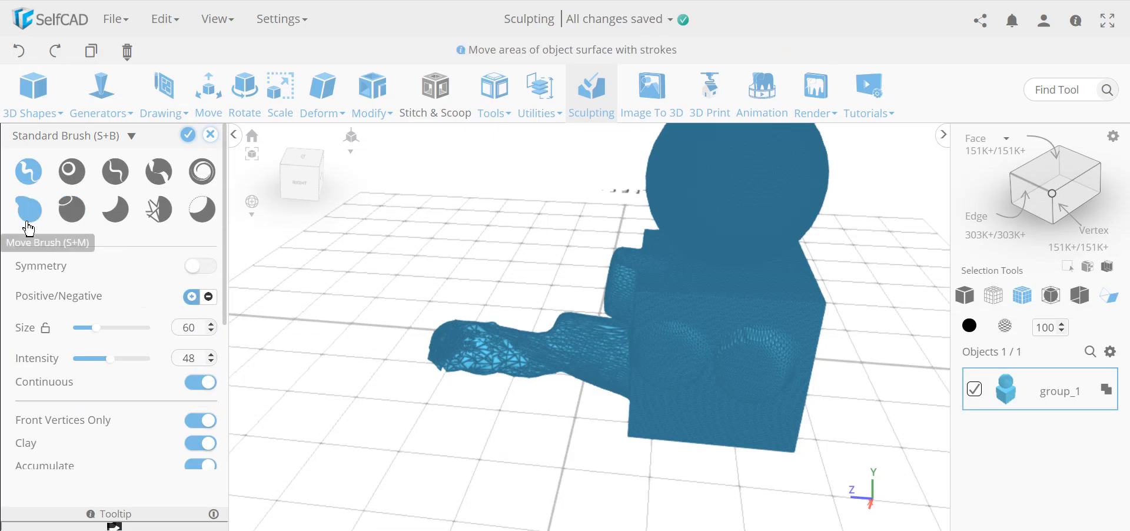
pyautogui.click(75, 213)
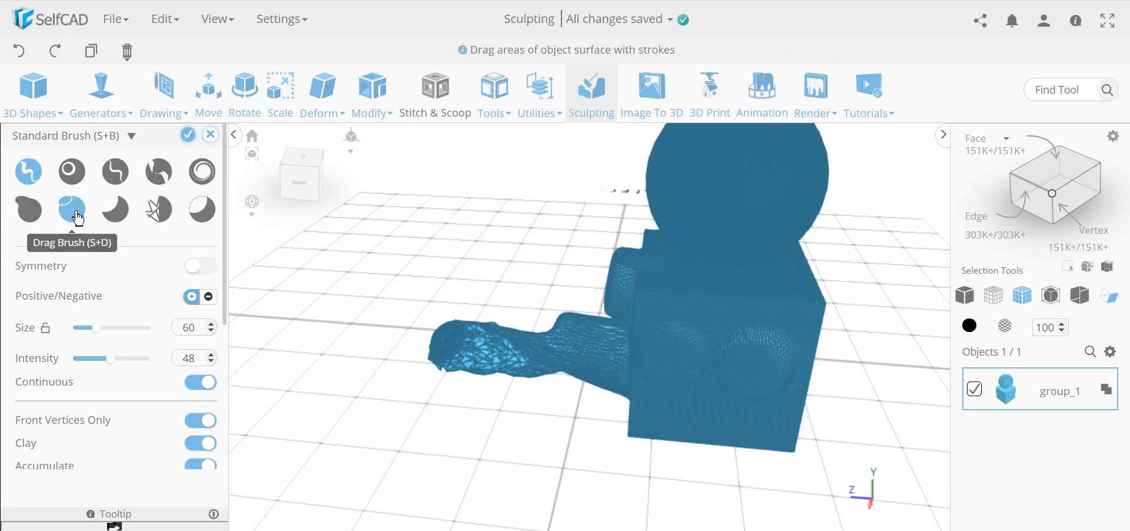
pyautogui.click(74, 212)
# - Pull the end of the front arm outward and downward so that it widens into several lobes
pyautogui.moveTo(471, 368)
pyautogui.mouseDown()
pyautogui.moveTo(437, 301)
pyautogui.moveTo(389, 287)
pyautogui.moveTo(361, 291)
pyautogui.moveTo(272, 347)
pyautogui.mouseUp()
pyautogui.scroll(-3, 147, 422)
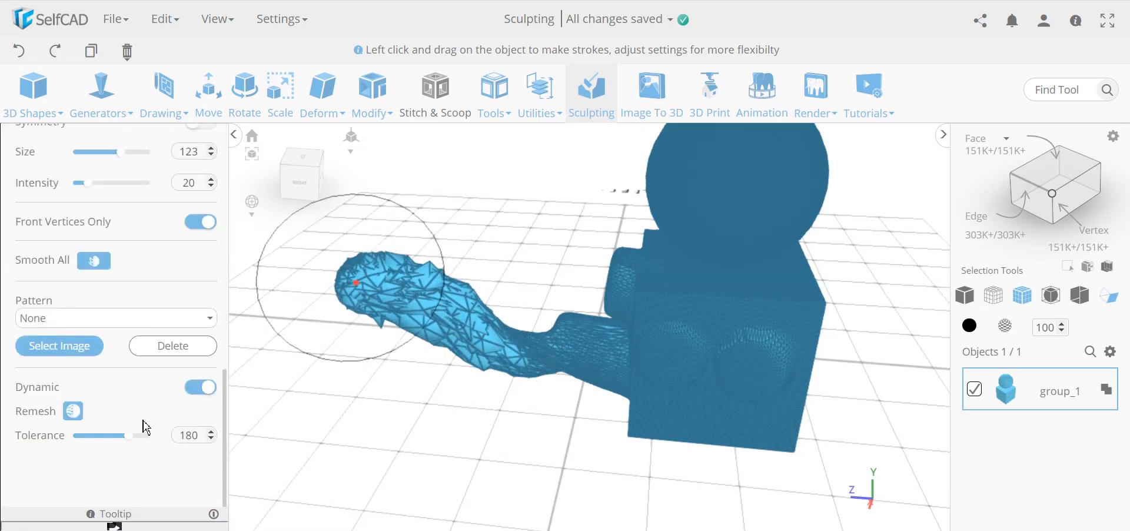
pyautogui.scroll(3, 146, 427)
pyautogui.moveTo(415, 353)
pyautogui.mouseDown()
pyautogui.moveTo(397, 423)
pyautogui.moveTo(374, 459)
pyautogui.moveTo(432, 401)
pyautogui.moveTo(464, 438)
pyautogui.moveTo(577, 494)
pyautogui.moveTo(419, 468)
pyautogui.moveTo(323, 515)
pyautogui.mouseUp()
# - Pull a second arm out of the cube's back face and bend it downward
pyautogui.scroll(-3, 438, 394)
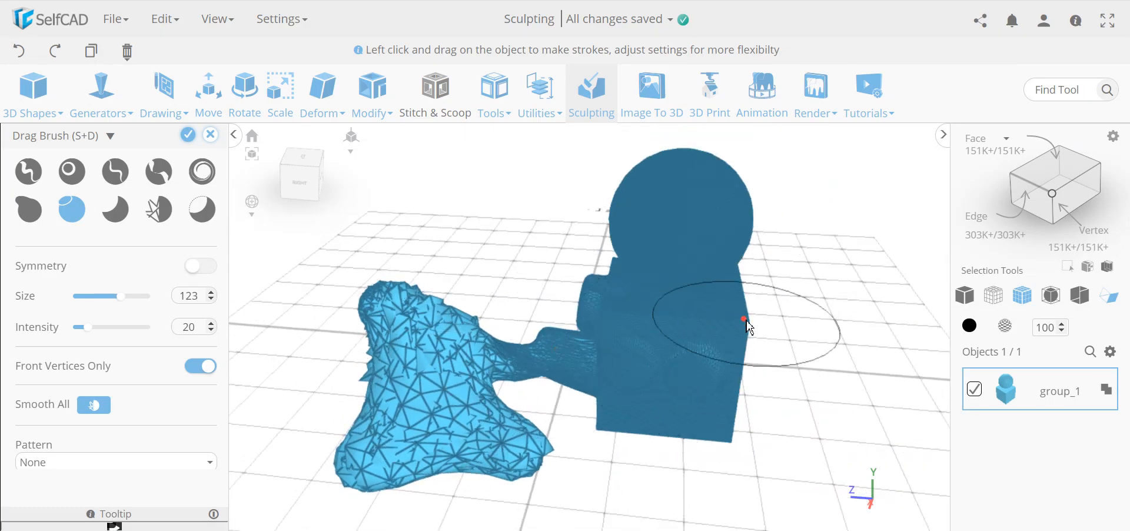
pyautogui.moveTo(771, 343); pyautogui.dragTo(860, 330)
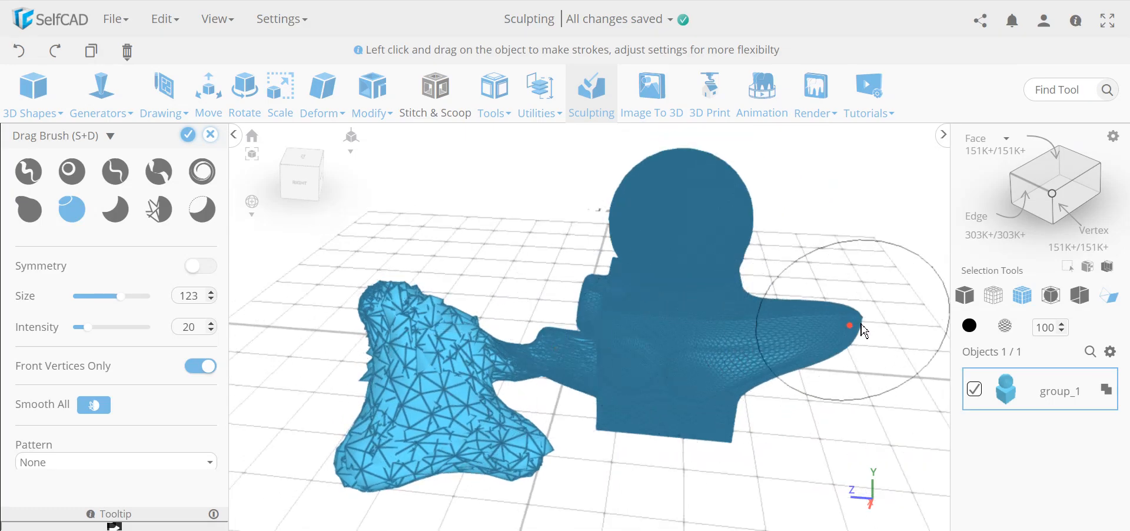
pyautogui.moveTo(827, 360)
pyautogui.mouseDown()
pyautogui.moveTo(860, 442)
pyautogui.moveTo(846, 447)
pyautogui.mouseUp()
# - Set the brush size to 49 and pull the back arm down and around toward the front
pyautogui.scroll(-3, 826, 445)
pyautogui.scroll(-5, 825, 443)
pyautogui.moveTo(801, 435); pyautogui.dragTo(676, 345, button='middle')
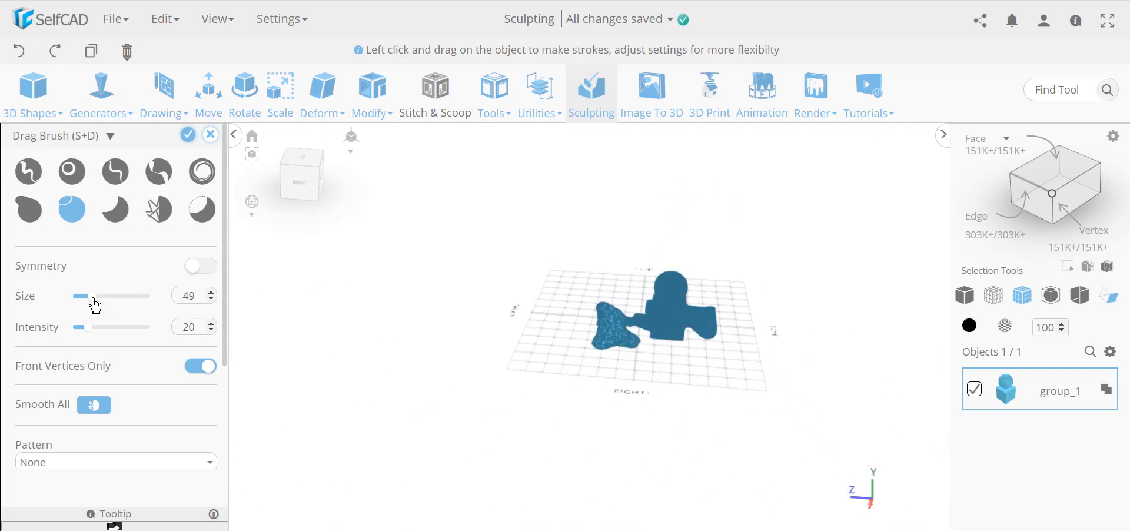
pyautogui.scroll(4, 723, 347)
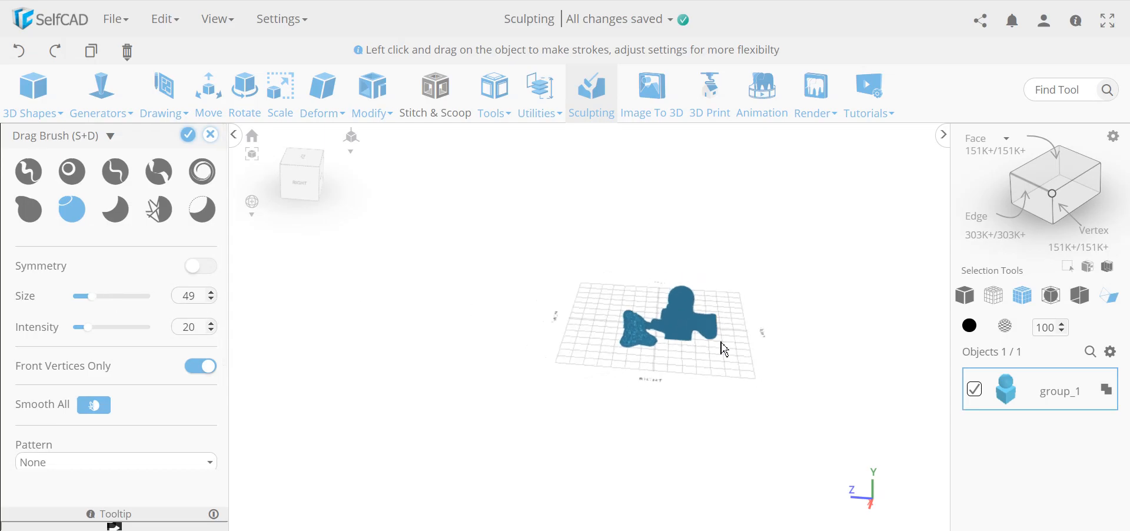
pyautogui.moveTo(712, 337)
pyautogui.mouseDown()
pyautogui.moveTo(736, 390)
pyautogui.moveTo(672, 372)
pyautogui.moveTo(645, 380)
pyautogui.mouseUp()
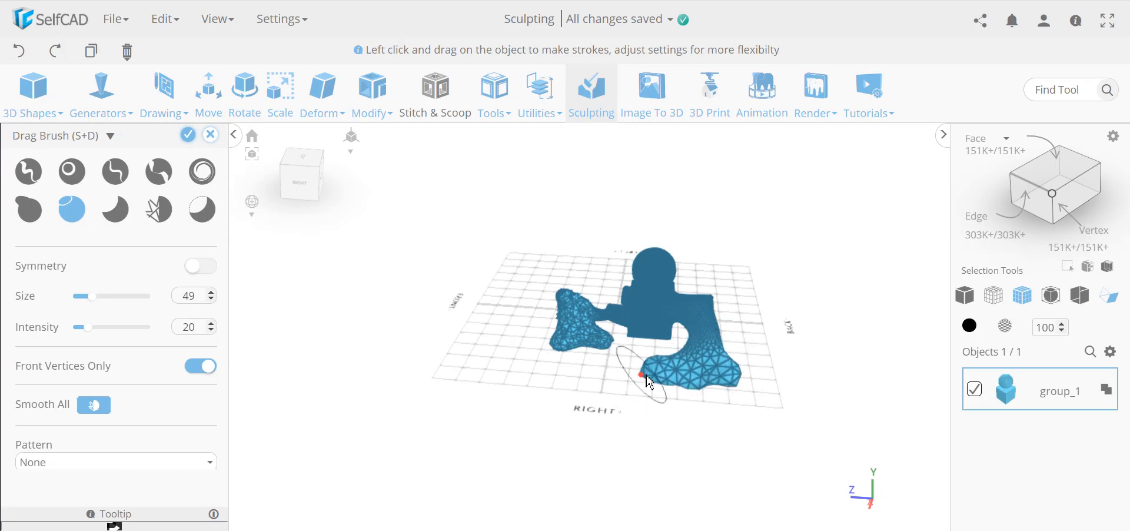
# - Draw two finger-like branches out of the lower part of the back arm
pyautogui.scroll(5, 688, 372)
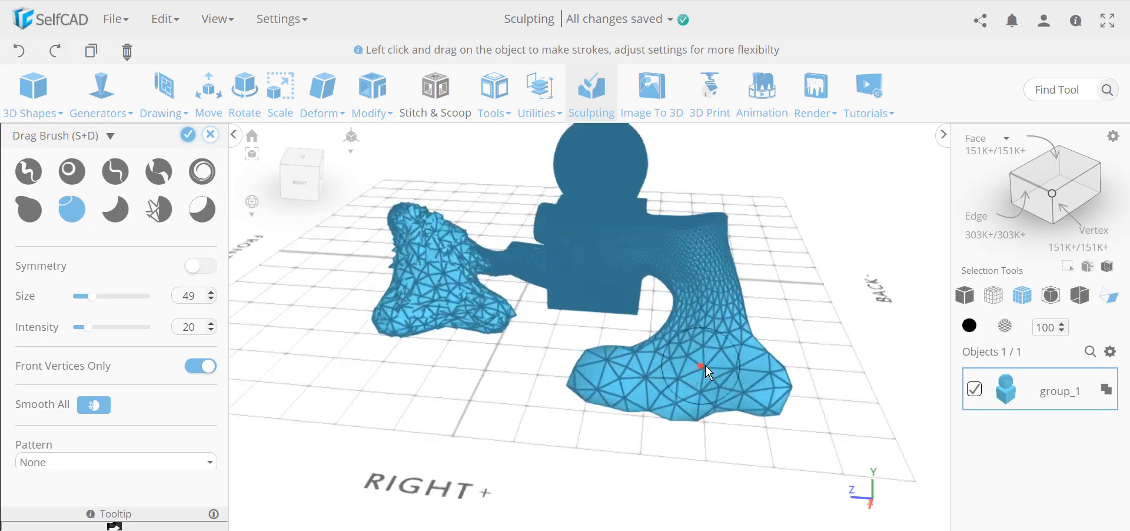
pyautogui.scroll(3, 704, 367)
pyautogui.moveTo(755, 331)
pyautogui.mouseDown()
pyautogui.moveTo(812, 285)
pyautogui.moveTo(852, 199)
pyautogui.mouseUp()
pyautogui.scroll(4, 829, 246)
pyautogui.moveTo(793, 281); pyautogui.dragTo(753, 199)
pyautogui.scroll(4, 754, 199)
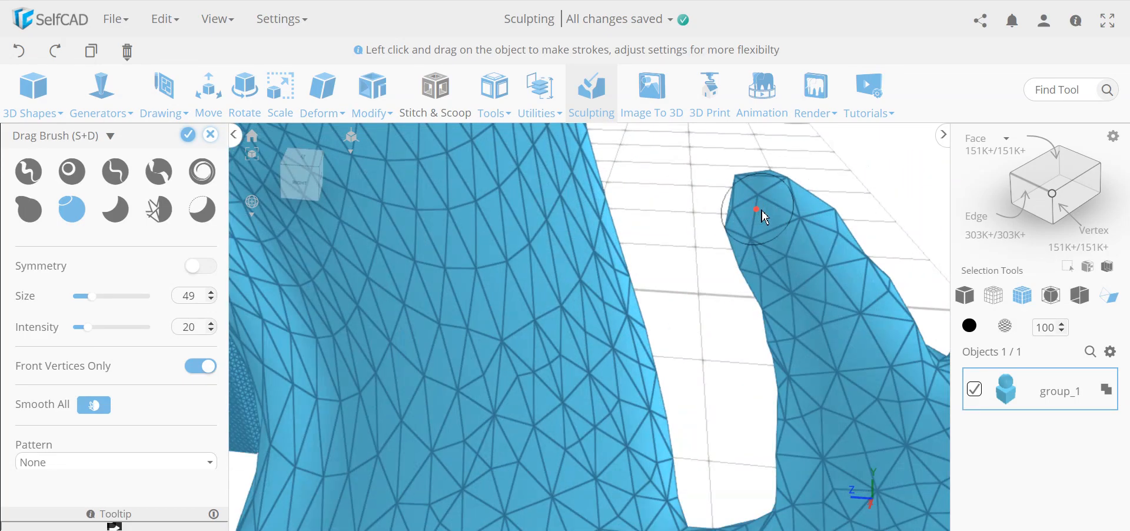
# - Pull a thin tendril out of the smaller branch on the back arm and fork it
pyautogui.scroll(4, 760, 212)
pyautogui.moveTo(705, 320)
pyautogui.mouseDown()
pyautogui.moveTo(647, 322)
pyautogui.moveTo(591, 295)
pyautogui.moveTo(500, 197)
pyautogui.mouseUp()
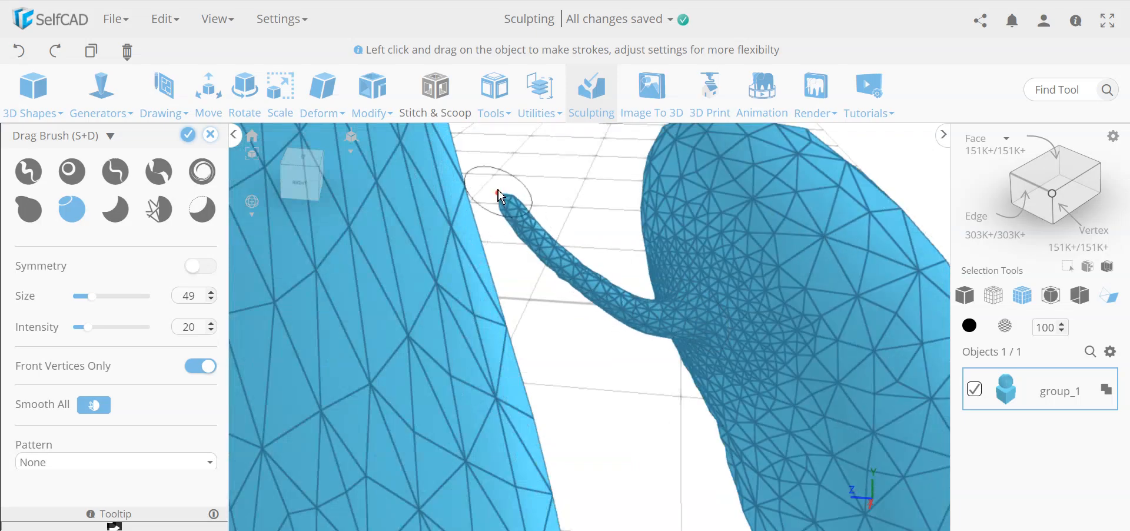
pyautogui.moveTo(573, 259)
pyautogui.mouseDown()
pyautogui.moveTo(573, 211)
pyautogui.moveTo(591, 175)
pyautogui.mouseUp()
pyautogui.scroll(-5, 614, 253)
pyautogui.scroll(-3, 647, 295)
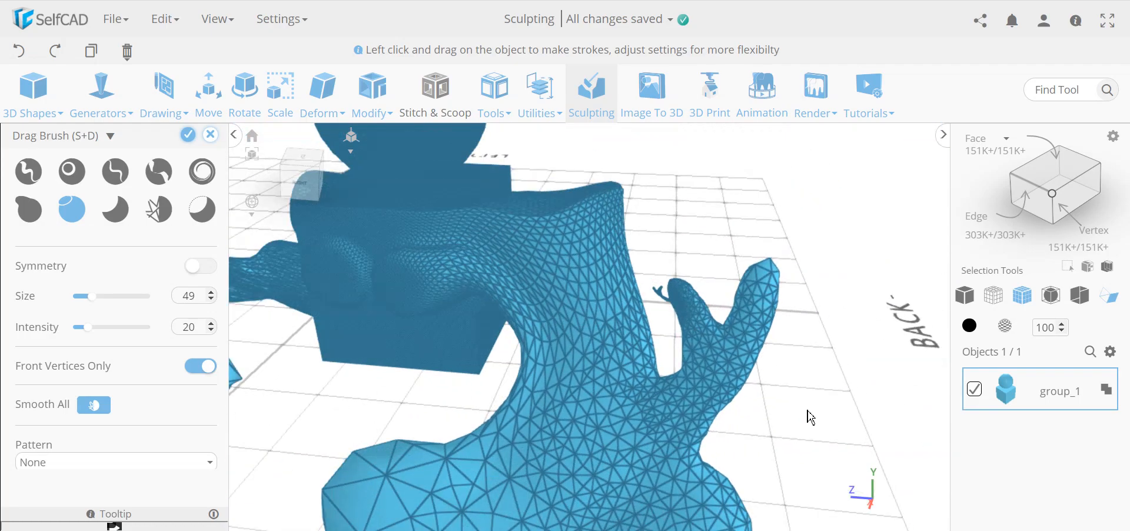
# - Undo all Drag Brush strokes on both arms and the dynamic extension of the lower front protrusion
pyautogui.scroll(-5, 672, 310)
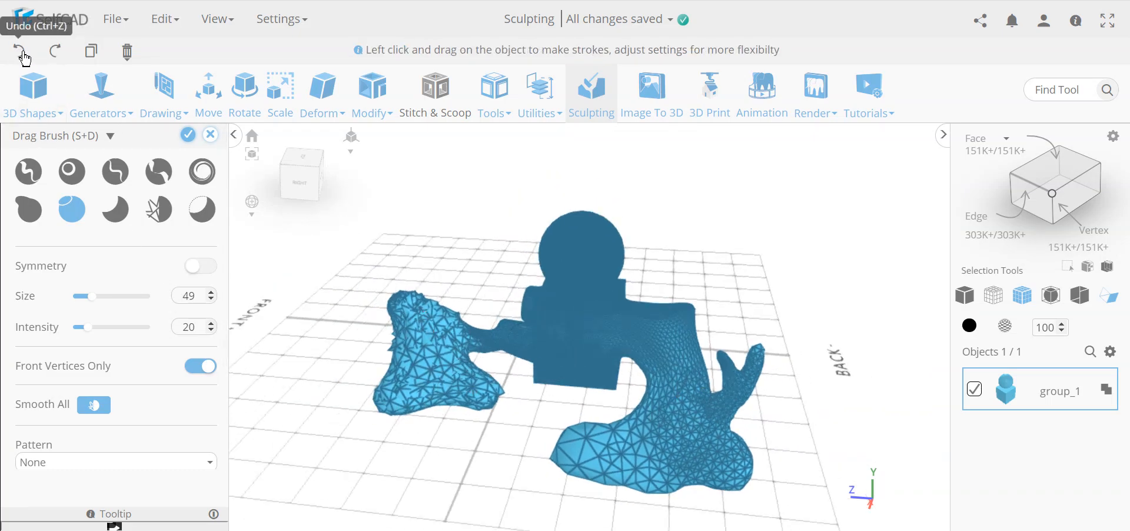
pyautogui.click(18, 56)
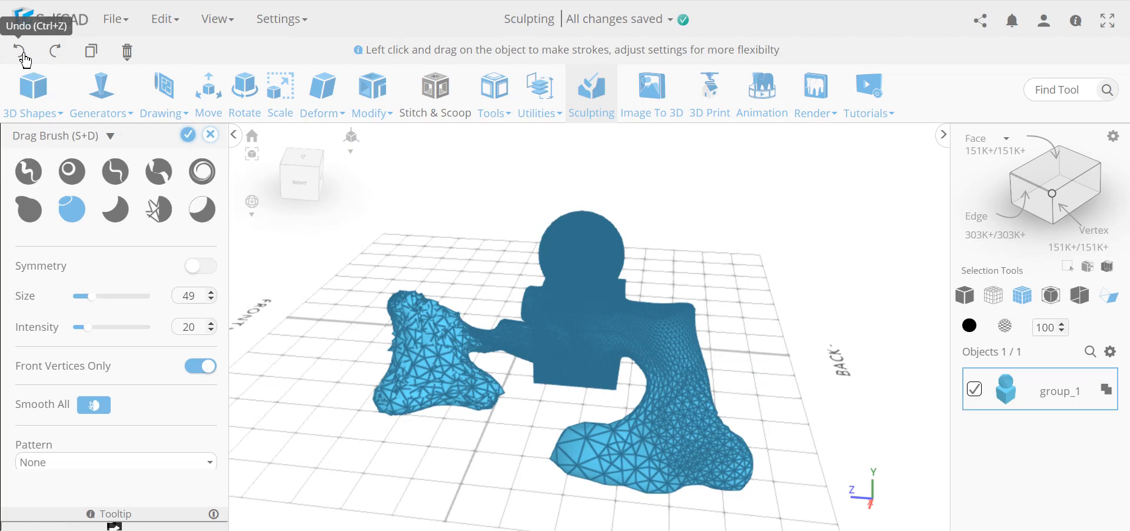
pyautogui.click(23, 56)
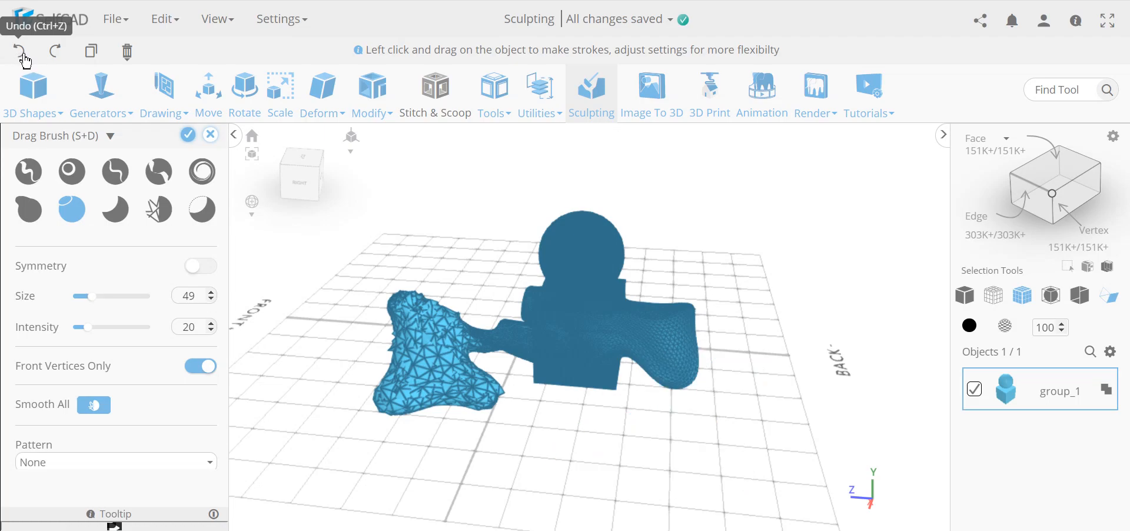
pyautogui.click(19, 57)
pyautogui.click(21, 57)
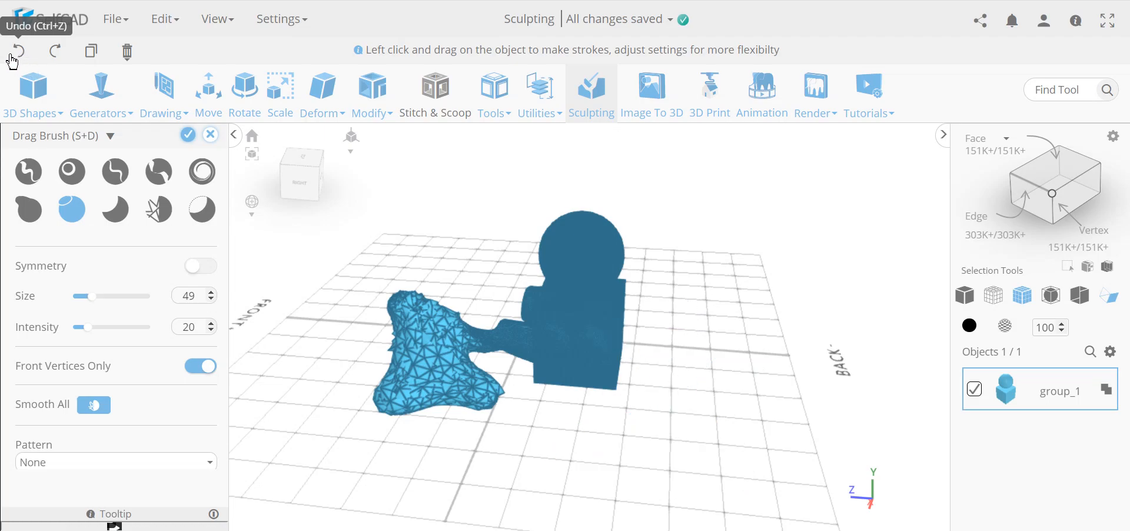
pyautogui.click(20, 57)
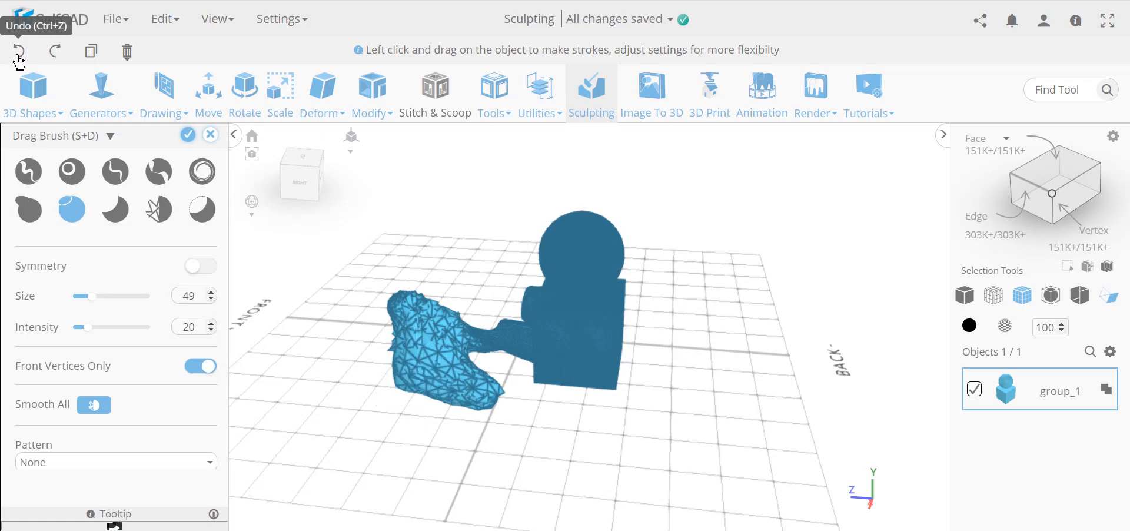
pyautogui.click(20, 57)
pyautogui.click(20, 58)
pyautogui.click(22, 58)
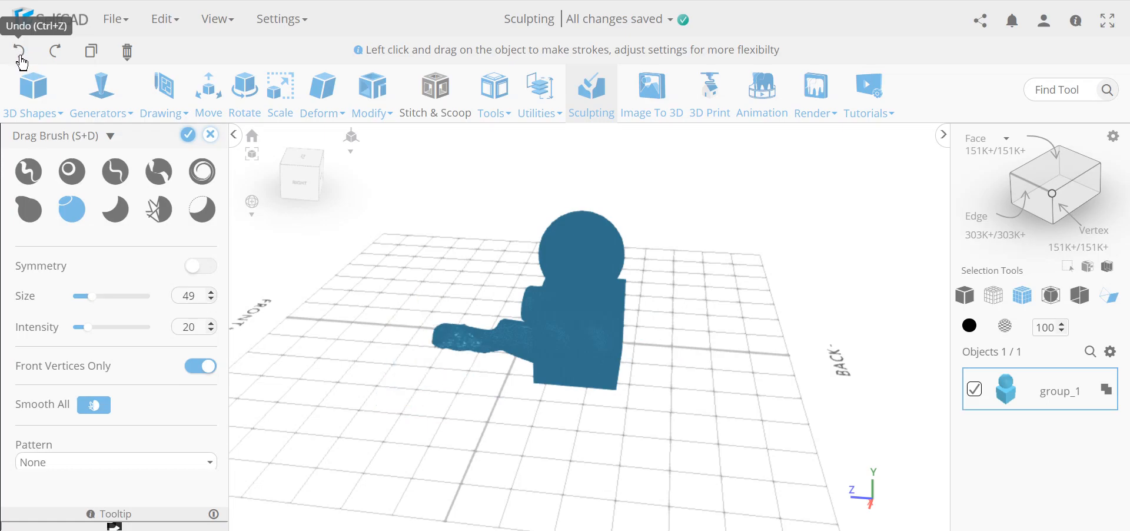
pyautogui.hotkey('ctrl', 'z')
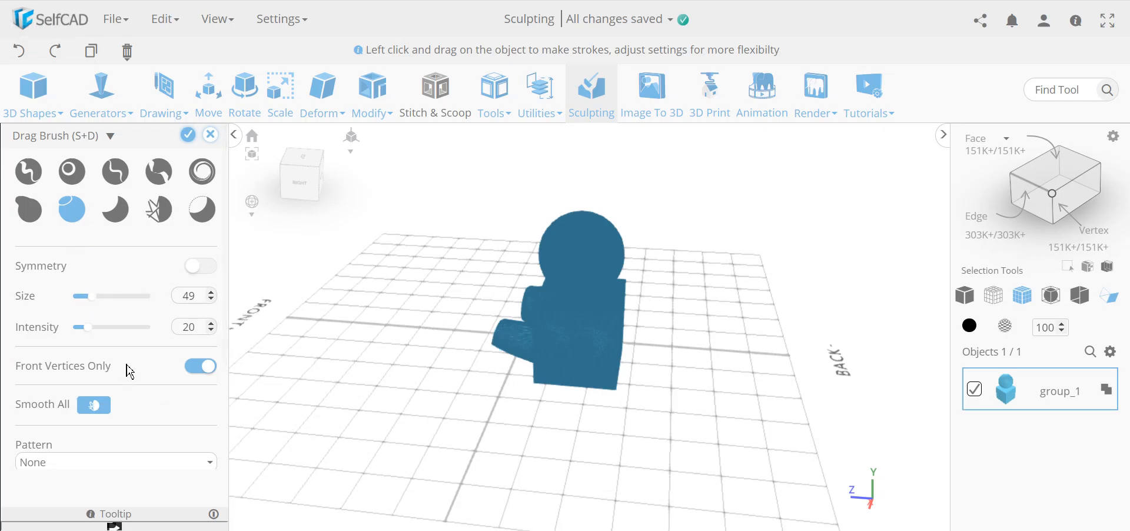
# - Turn off Dynamic and undo the remaining protrusions and bumps on the cube
pyautogui.scroll(-3, 131, 374)
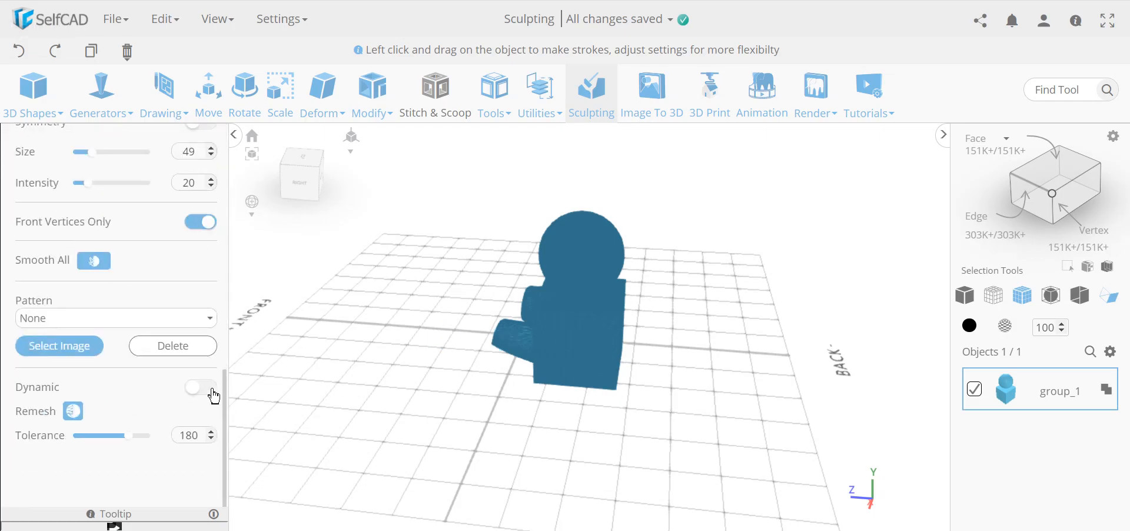
pyautogui.scroll(3, 206, 399)
pyautogui.hotkey('ctrl', 'z')
pyautogui.scroll(-3, 213, 409)
pyautogui.scroll(3, 195, 393)
pyautogui.moveTo(461, 383); pyautogui.dragTo(559, 383, button='right')
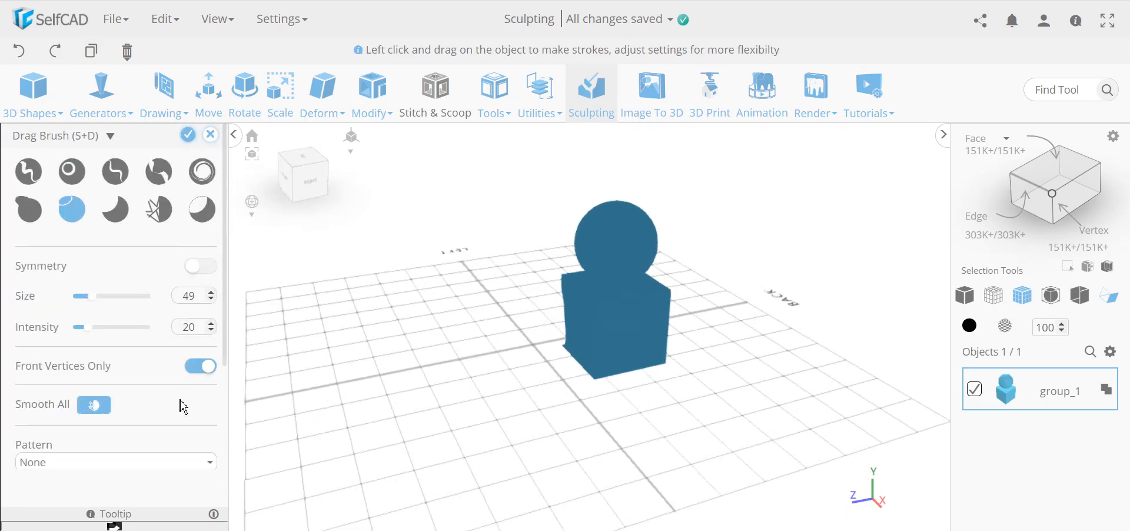
# - Leave the Drag Brush sculpting session on the group and discard its changes
pyautogui.scroll(-3, 194, 412)
pyautogui.scroll(3, 186, 395)
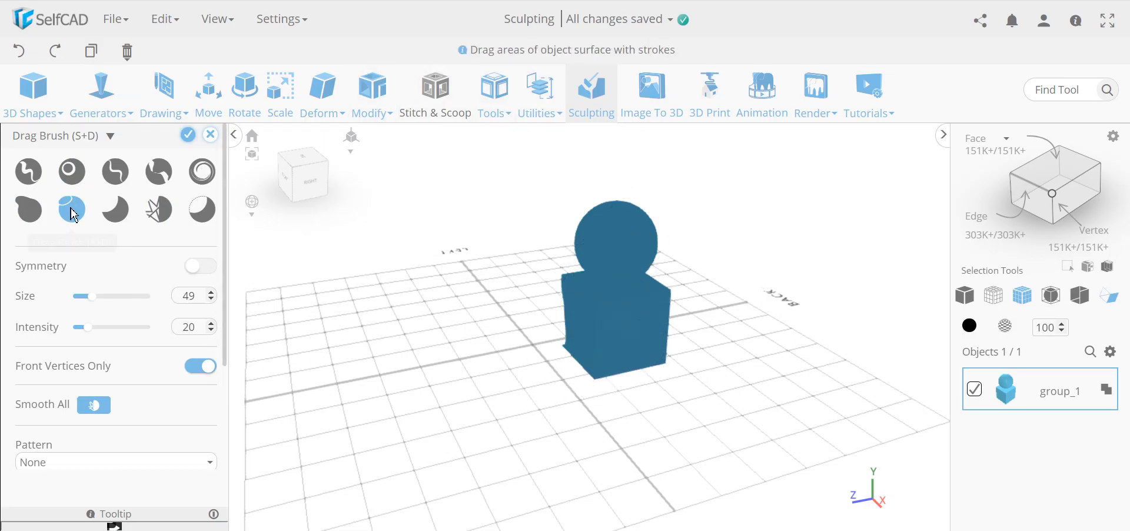
pyautogui.moveTo(566, 399); pyautogui.dragTo(484, 406)
pyautogui.scroll(5, 619, 337)
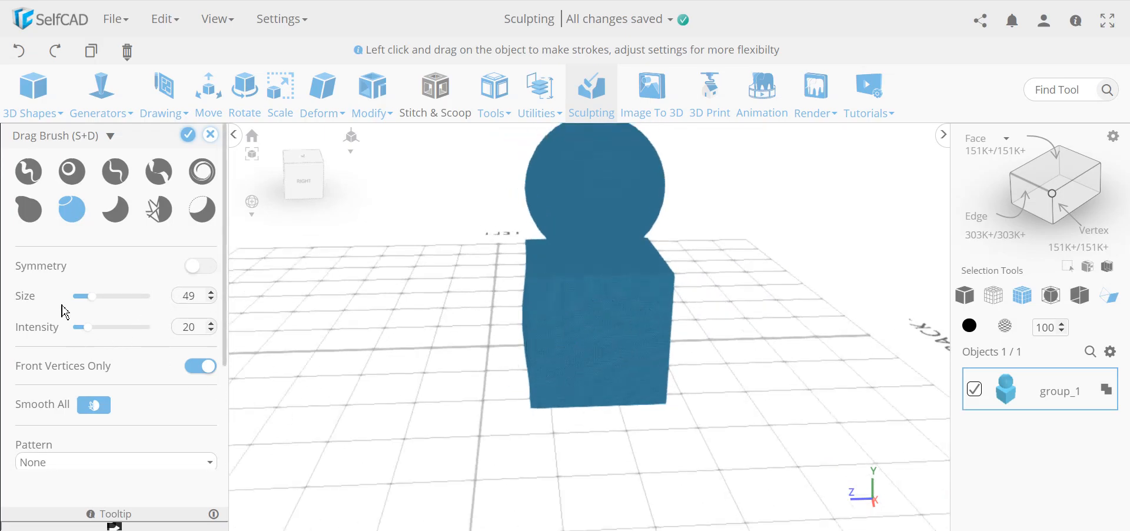
pyautogui.click(212, 138)
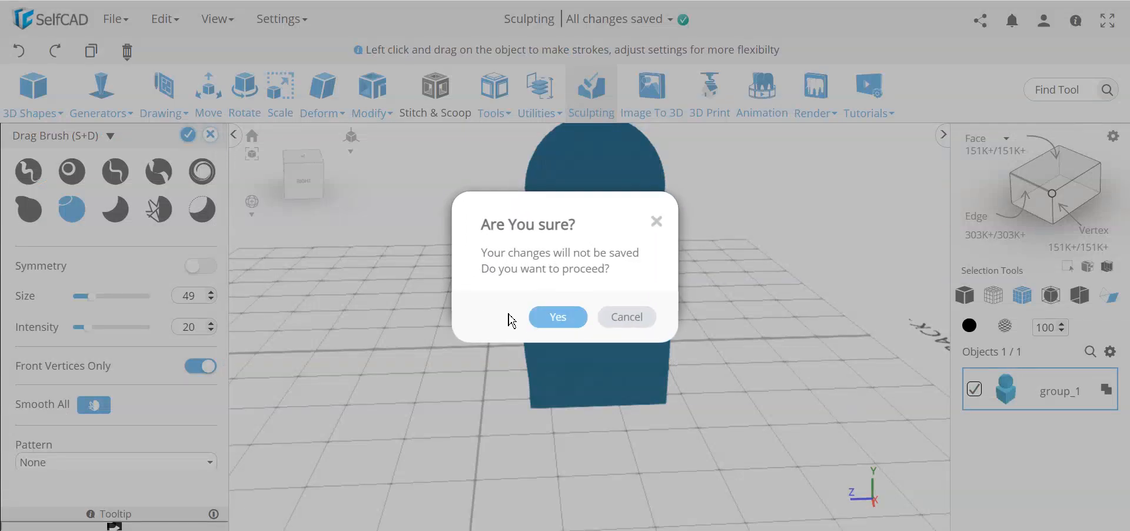
pyautogui.click(556, 319)
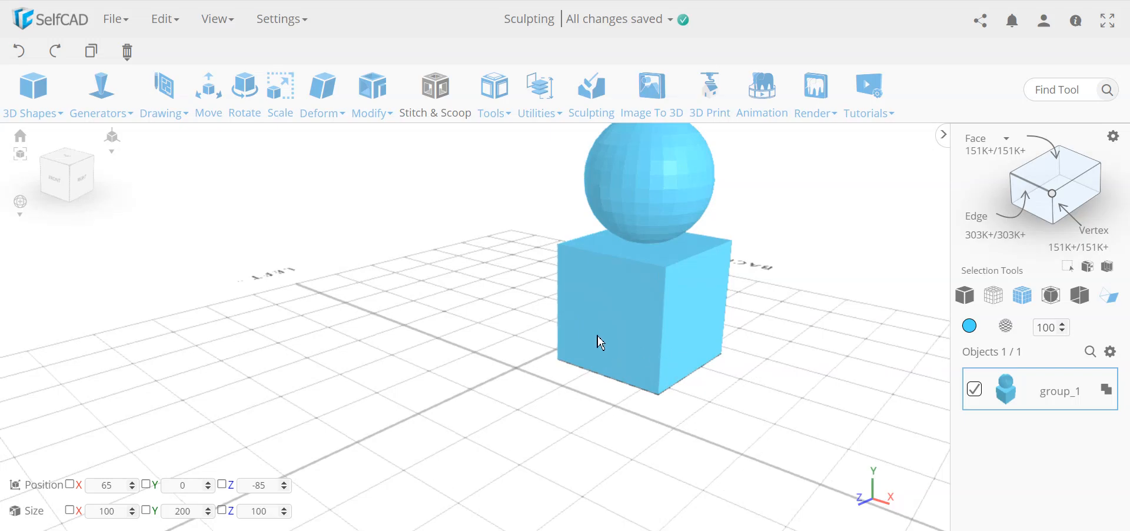
# - Restart sculpting on the group and choose the Drag Brush with Dynamic off
pyautogui.click(591, 94)
pyautogui.click(620, 275)
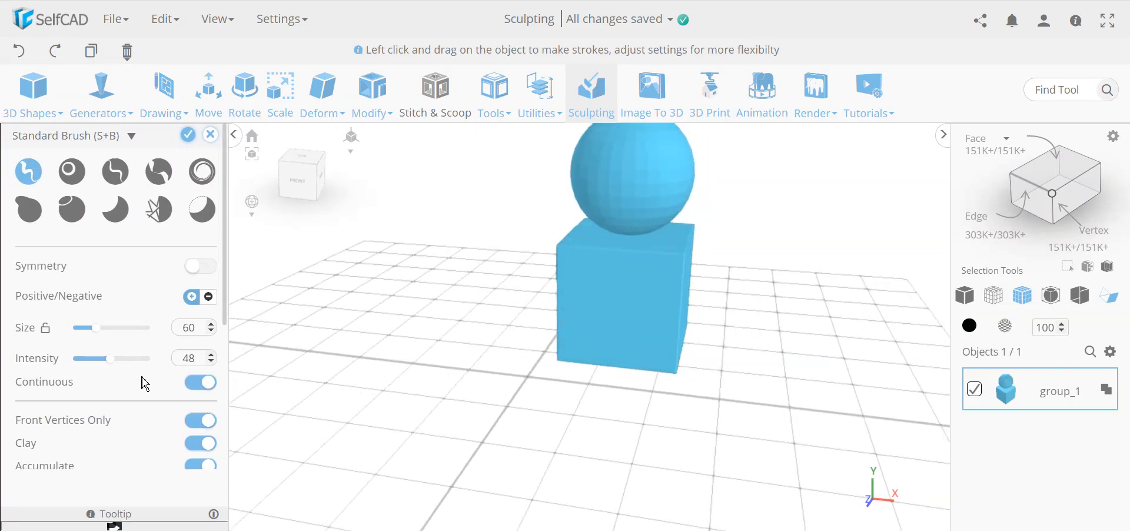
pyautogui.click(71, 212)
pyautogui.scroll(-3, 200, 406)
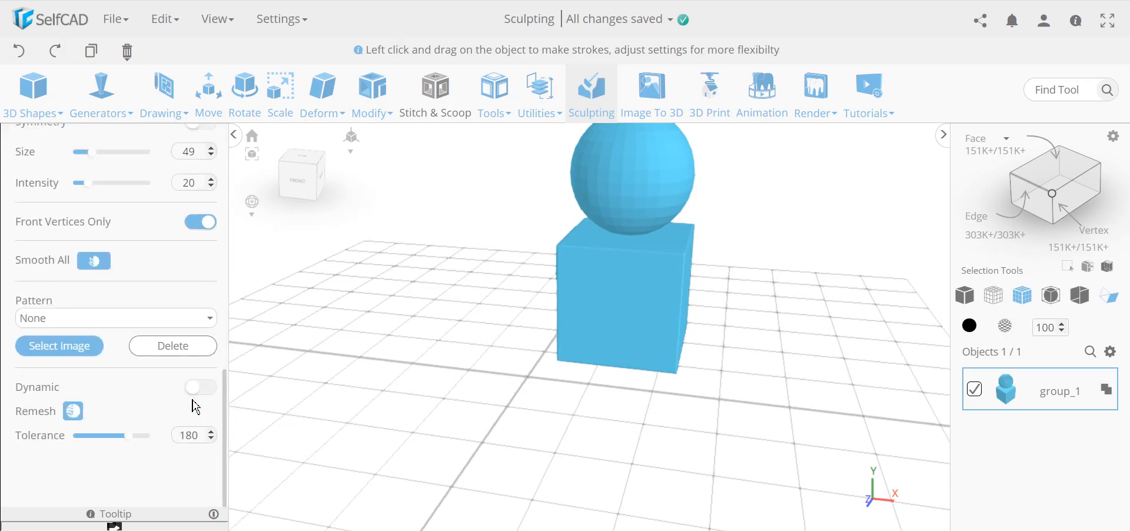
pyautogui.scroll(3, 206, 402)
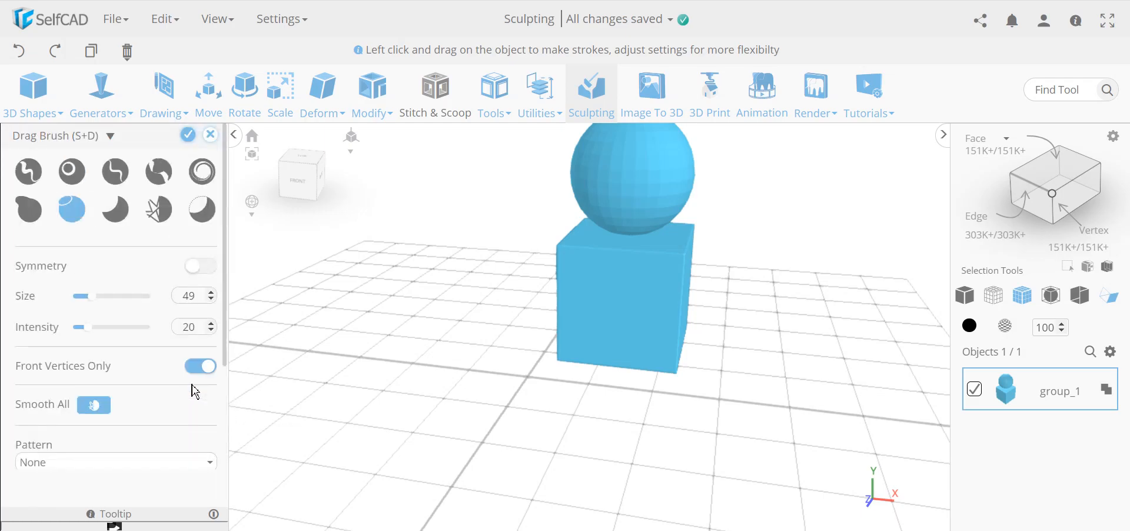
# - Pull an arm out of the cube's right side, branch it downward and draw a thin tip from the lower branch
pyautogui.moveTo(686, 318)
pyautogui.mouseDown()
pyautogui.moveTo(732, 321)
pyautogui.moveTo(807, 298)
pyautogui.mouseUp()
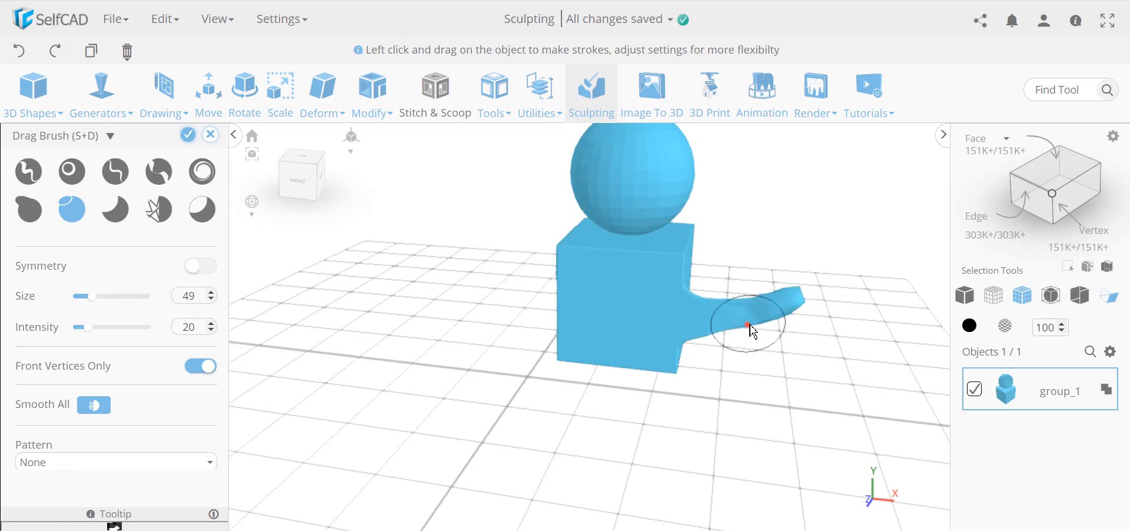
pyautogui.moveTo(758, 348); pyautogui.dragTo(835, 429)
pyautogui.scroll(-2, 768, 354)
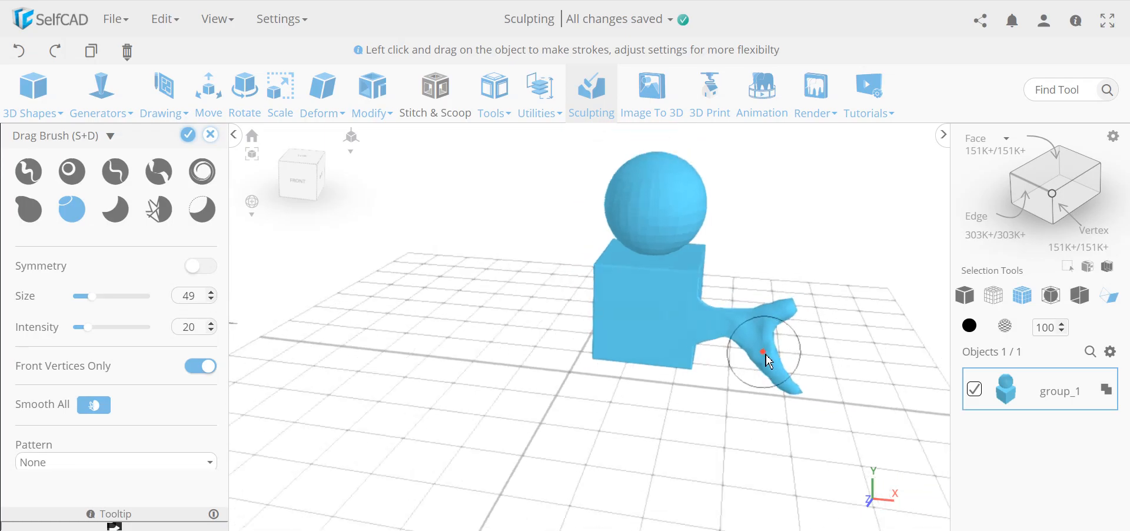
pyautogui.scroll(-2, 775, 365)
pyautogui.moveTo(777, 364)
pyautogui.mouseDown()
pyautogui.moveTo(808, 358)
pyautogui.moveTo(764, 384)
pyautogui.moveTo(723, 458)
pyautogui.mouseUp()
pyautogui.scroll(5, 775, 365)
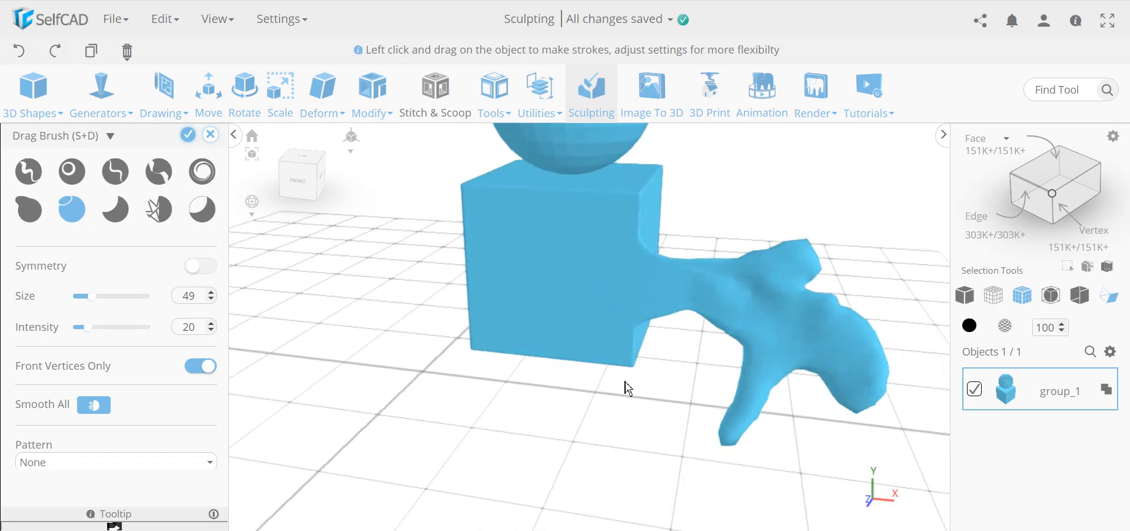
pyautogui.moveTo(745, 391)
pyautogui.mouseDown()
pyautogui.moveTo(643, 449)
pyautogui.moveTo(552, 453)
pyautogui.mouseUp()
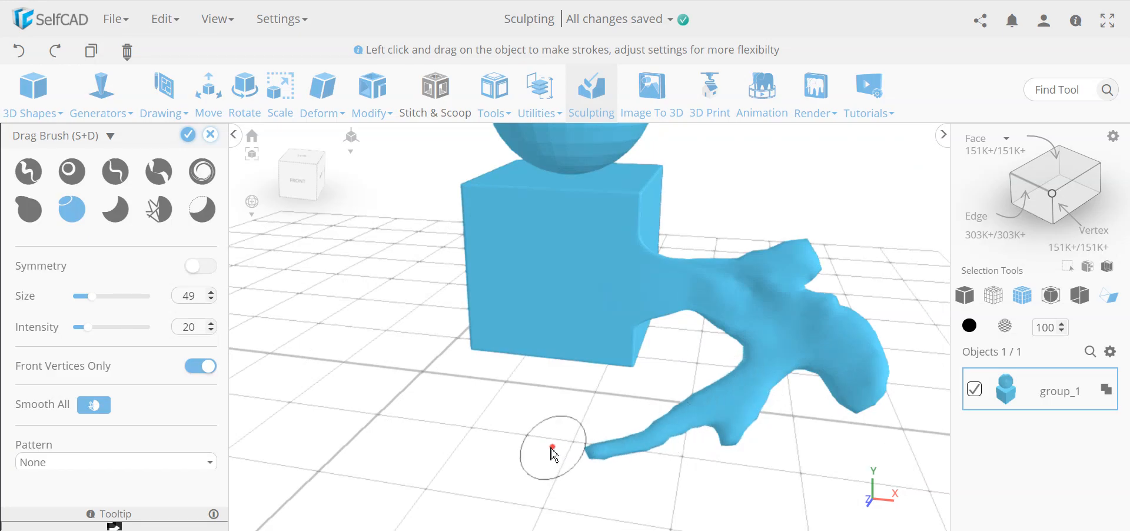
# - Apply the sculpted arm to the group and undo the whole sculpting operation
pyautogui.click(188, 136)
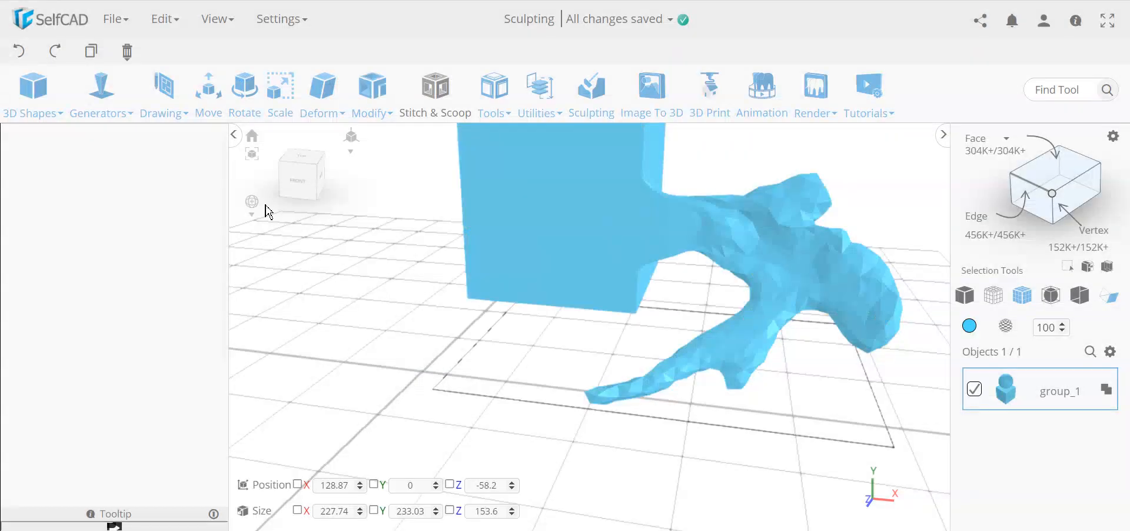
pyautogui.scroll(-5, 416, 333)
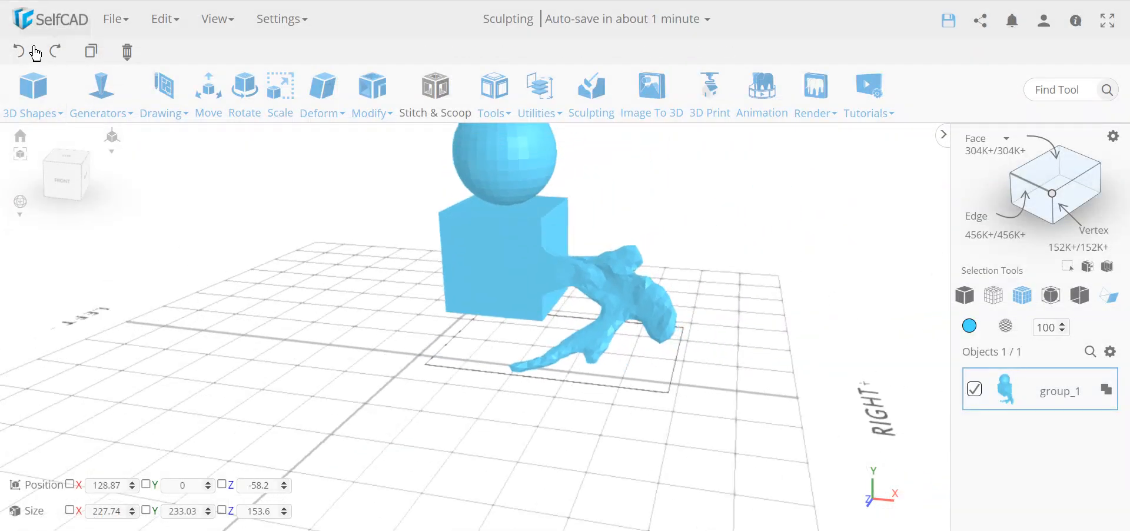
pyautogui.click(19, 53)
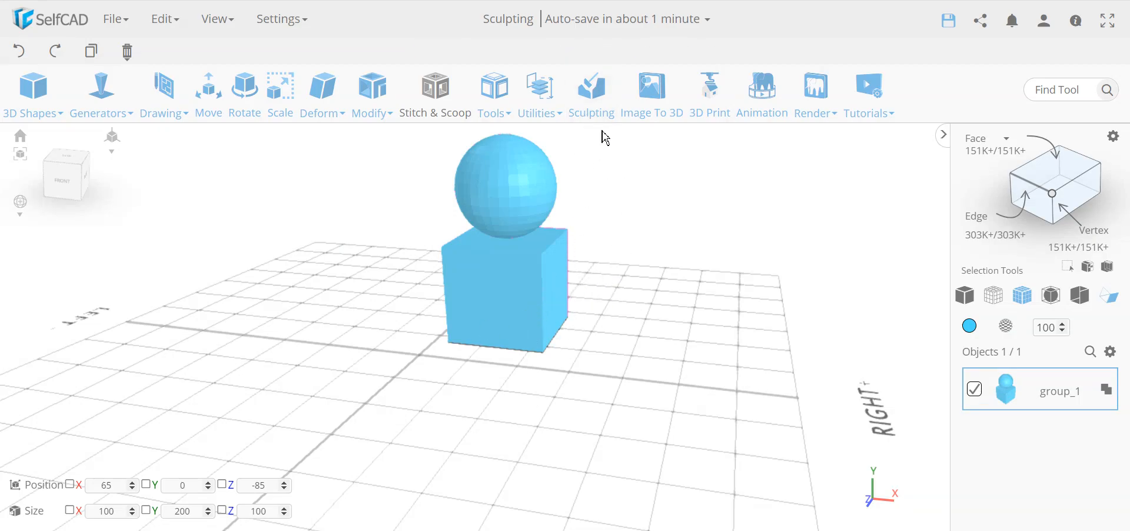
# - Start a new sculpting session on the group and choose the Inflate Brush
pyautogui.click(589, 101)
pyautogui.click(629, 281)
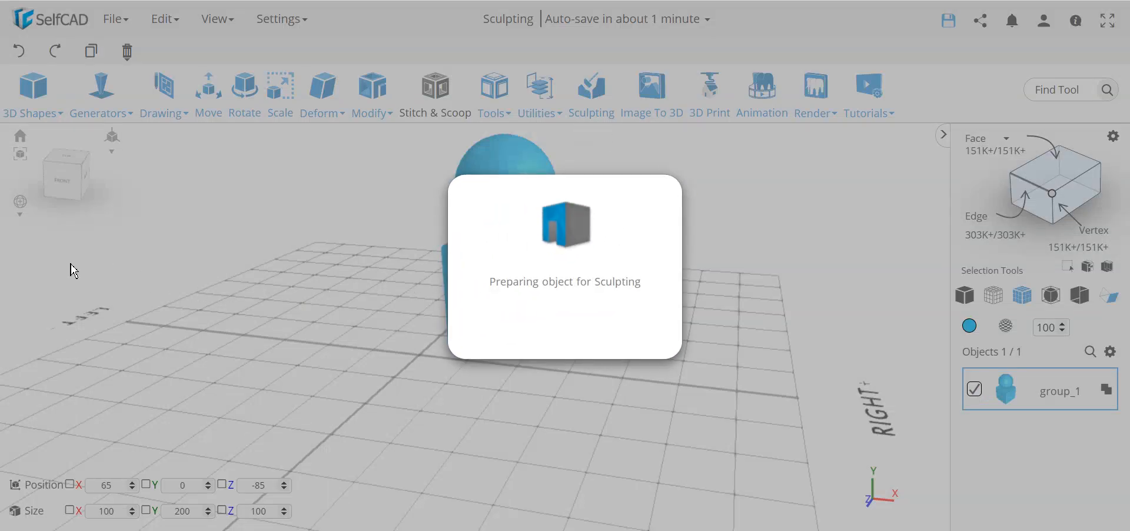
pyautogui.scroll(-2, 105, 426)
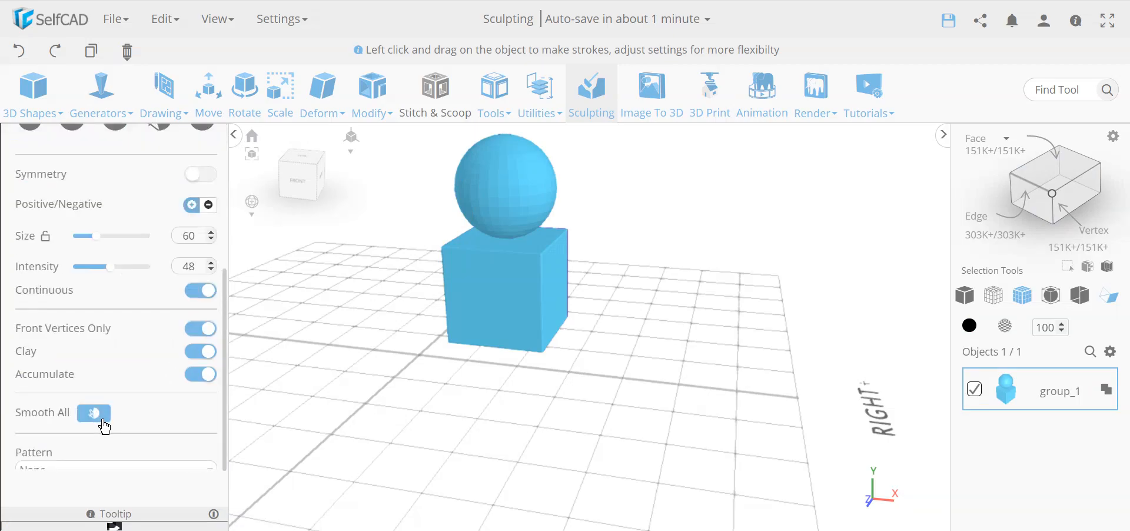
pyautogui.scroll(2, 88, 400)
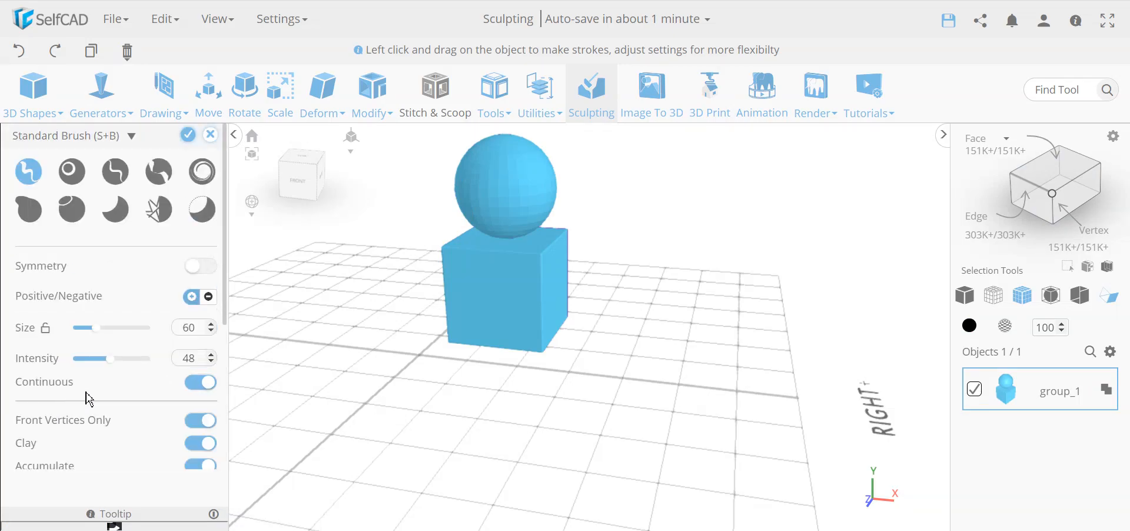
pyautogui.click(74, 180)
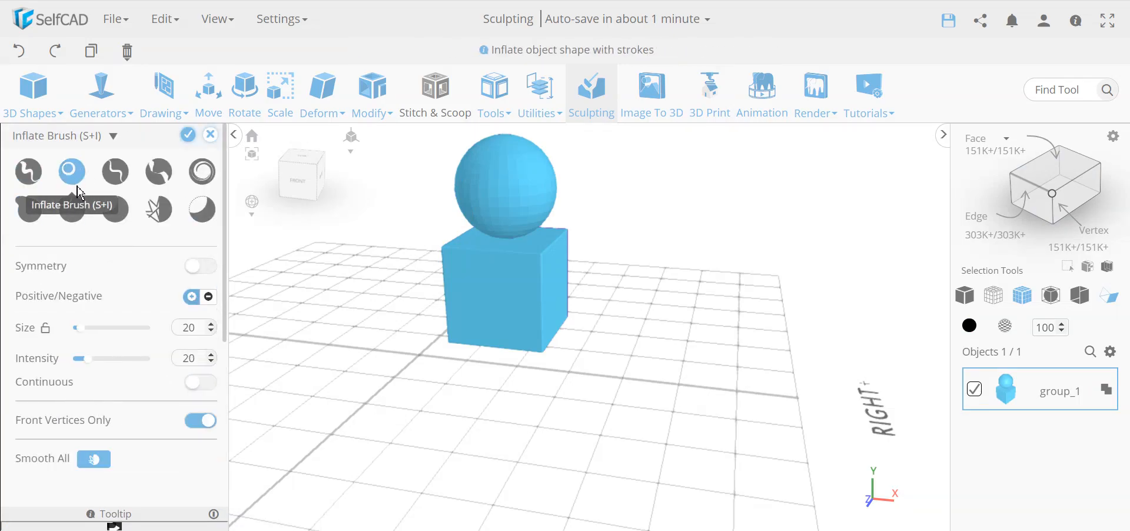
# - Review the Inflate Brush's stroke, pattern, Dynamic, Remesh and Tolerance settings, and look through the Utilities tools
pyautogui.scroll(-4, 103, 377)
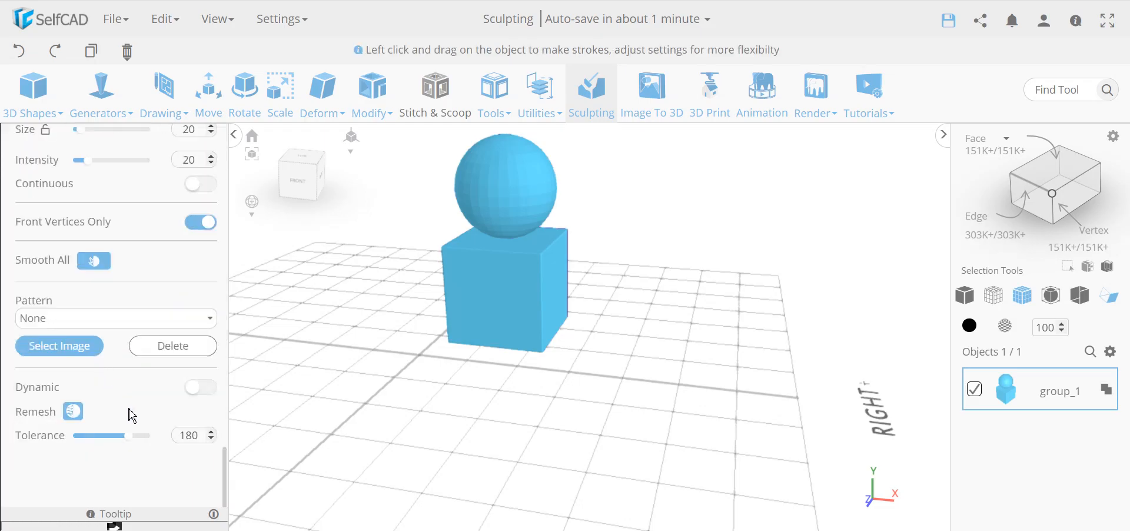
pyautogui.scroll(4, 180, 393)
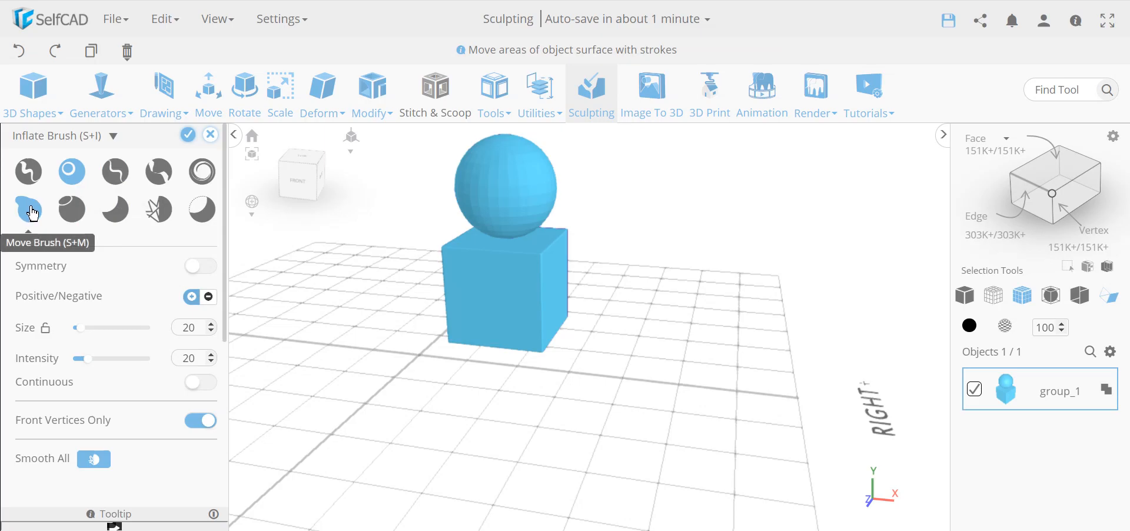
pyautogui.scroll(-4, 170, 362)
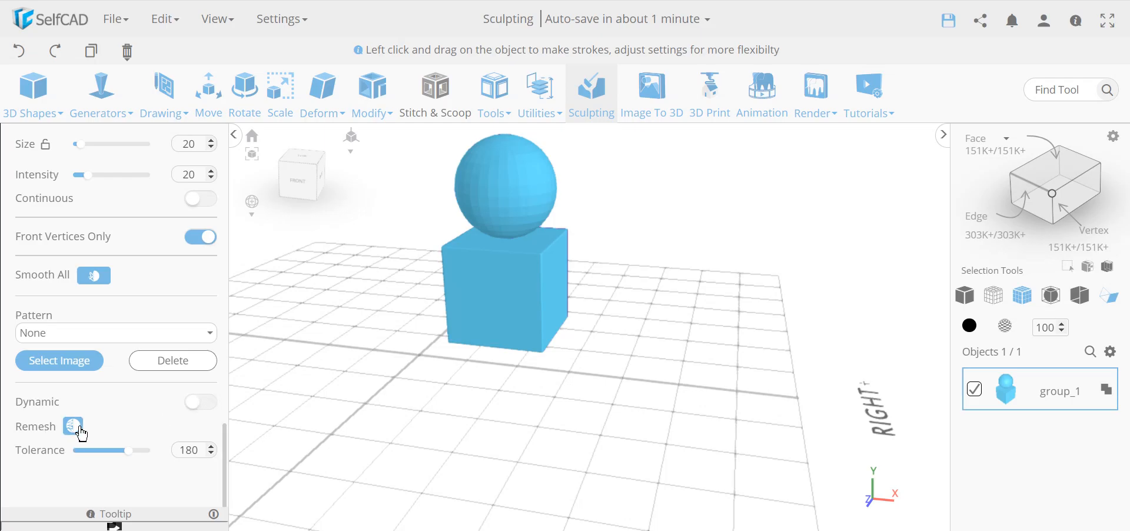
pyautogui.click(541, 98)
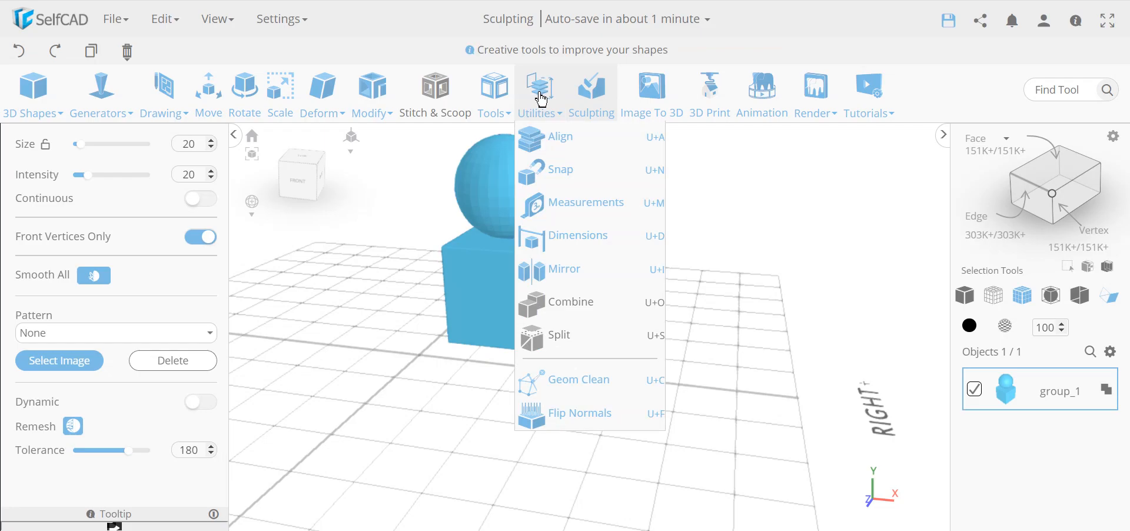
pyautogui.moveTo(498, 98)
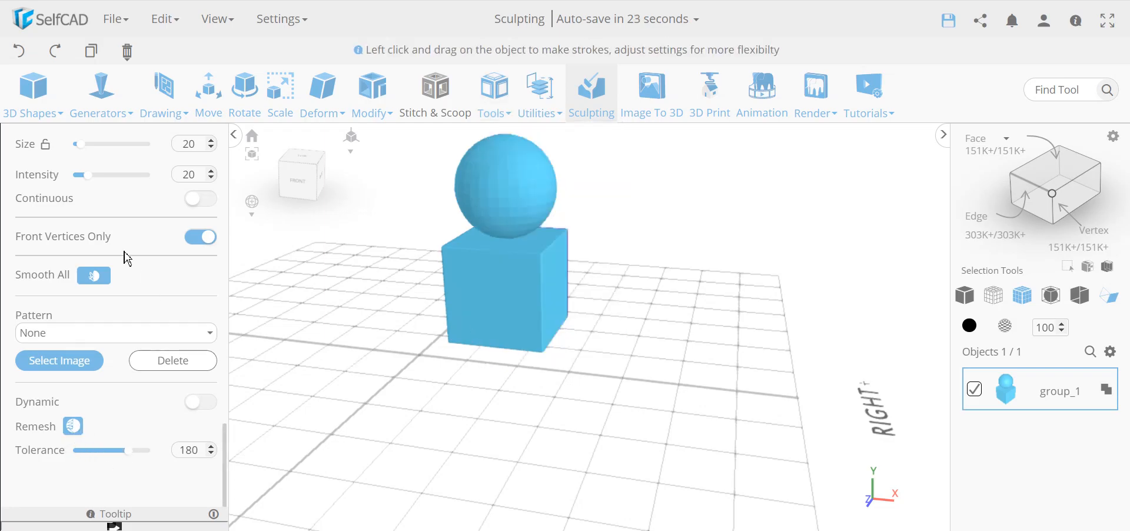
pyautogui.scroll(5, 131, 259)
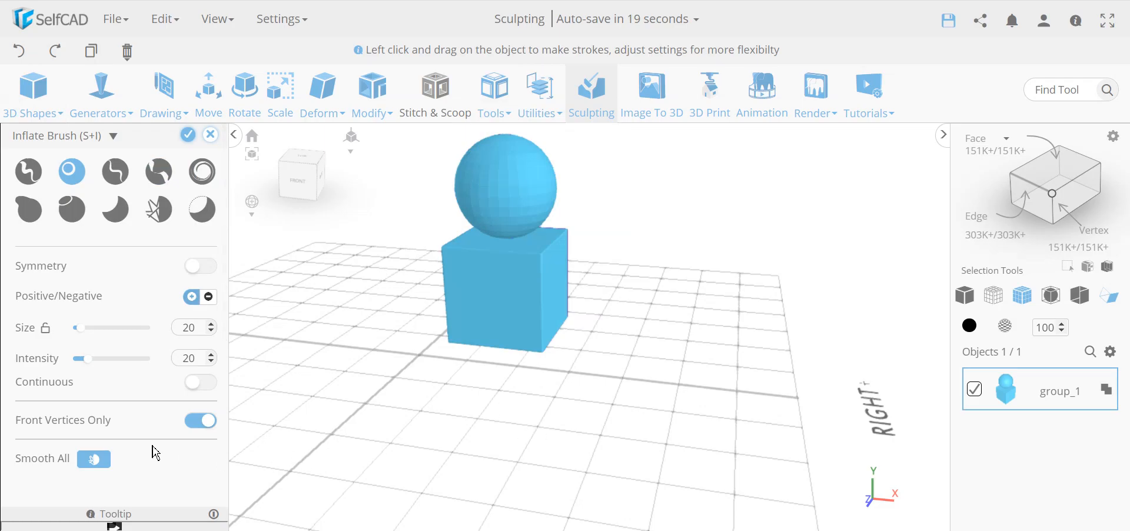
pyautogui.scroll(-3, 184, 457)
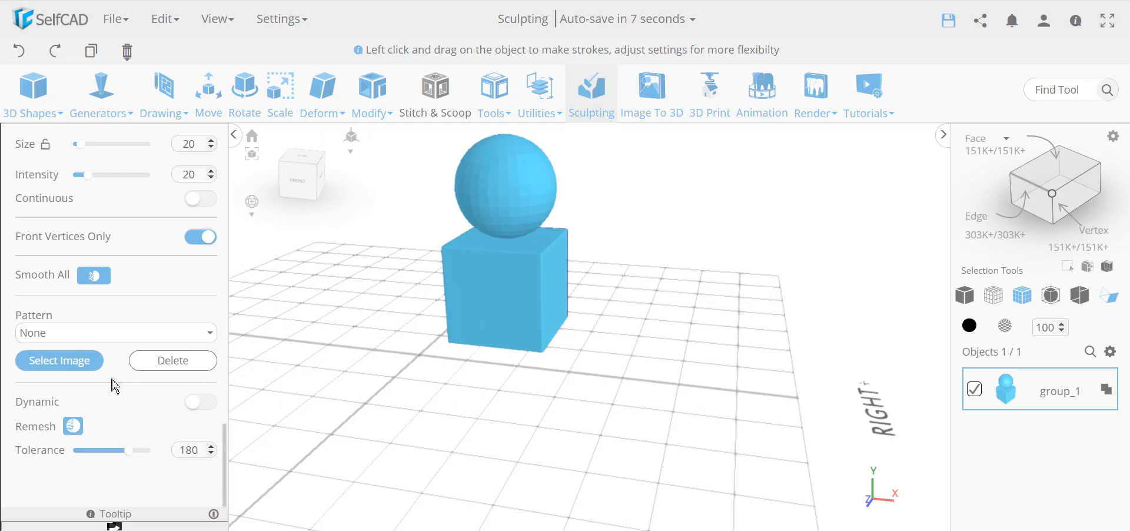
pyautogui.scroll(3, 115, 387)
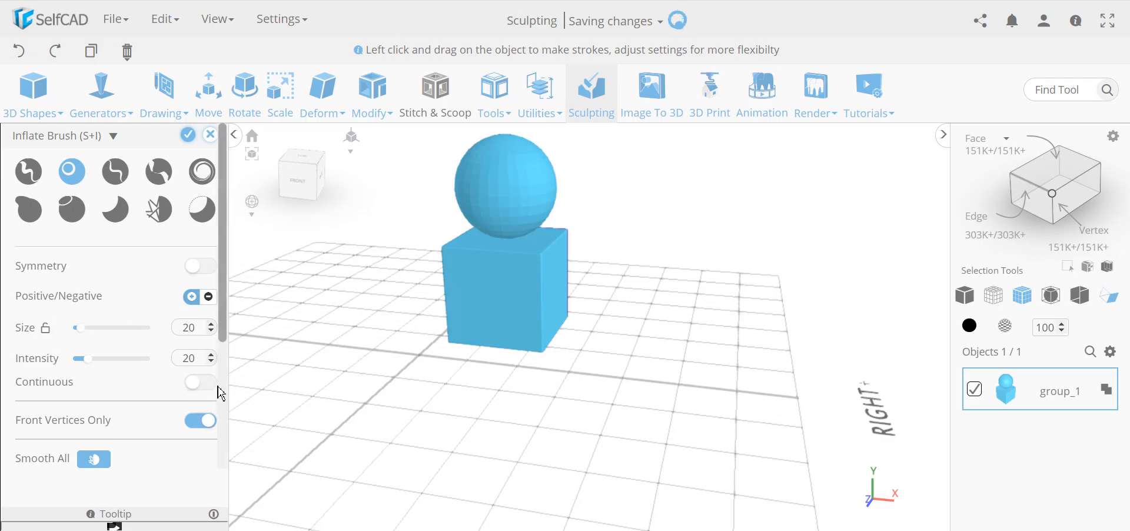
# - Turn off Front Vertices Only for the Inflate Brush and set its size to 200
pyautogui.scroll(-2, 154, 384)
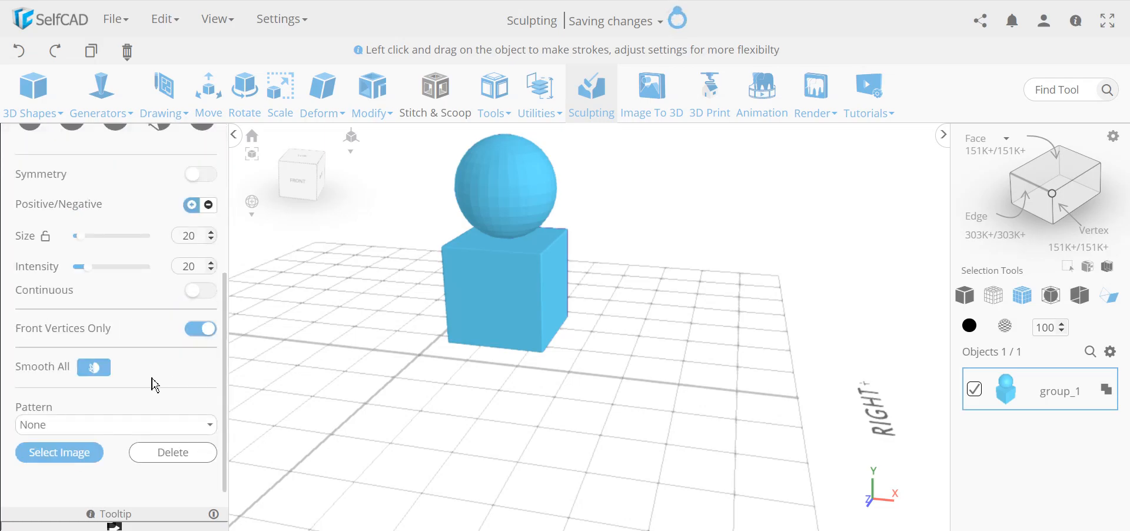
pyautogui.scroll(-1, 492, 468)
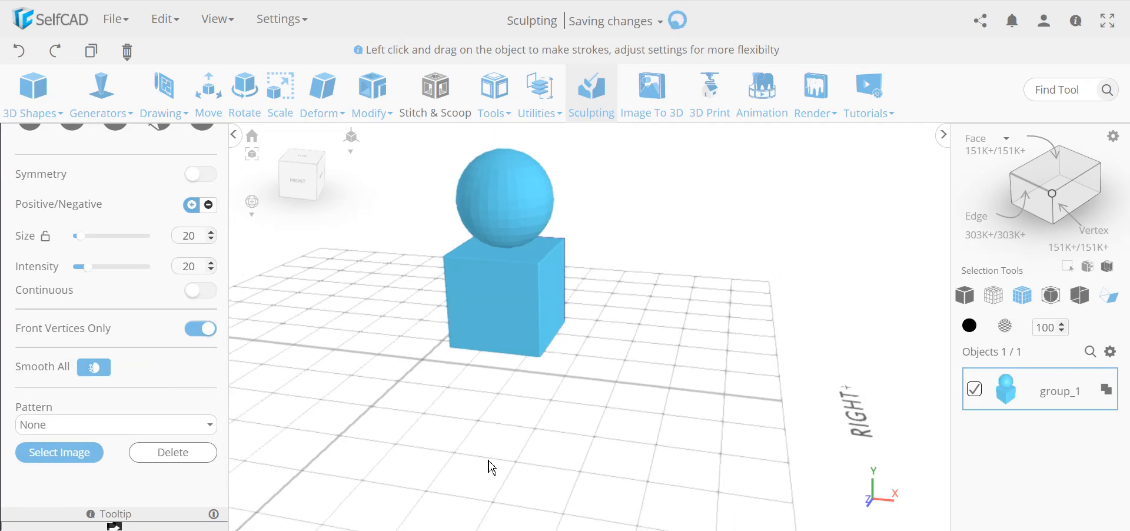
pyautogui.moveTo(486, 461)
pyautogui.mouseDown()
pyautogui.moveTo(462, 436)
pyautogui.moveTo(606, 411)
pyautogui.moveTo(517, 359)
pyautogui.mouseUp()
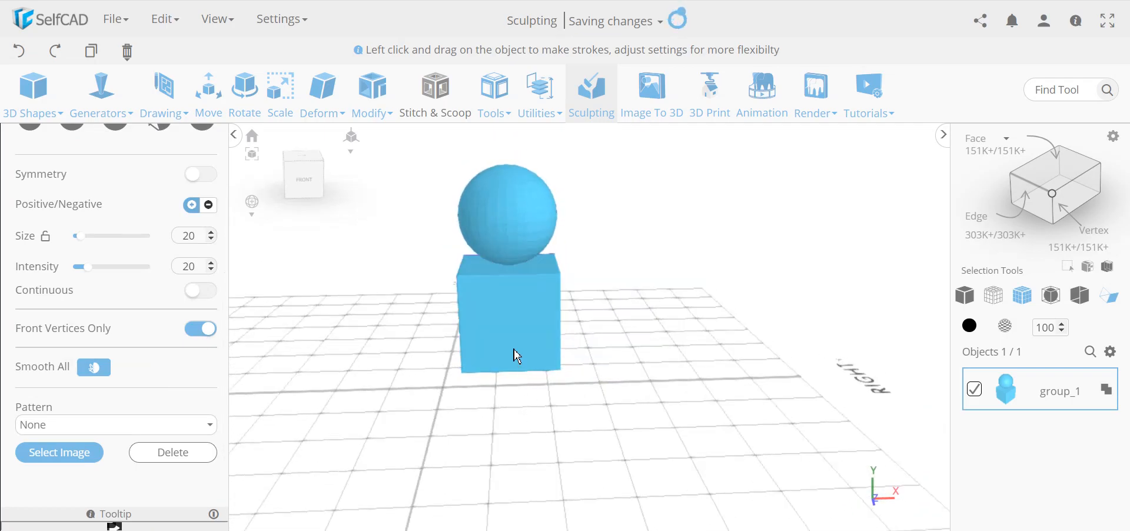
pyautogui.scroll(3, 518, 323)
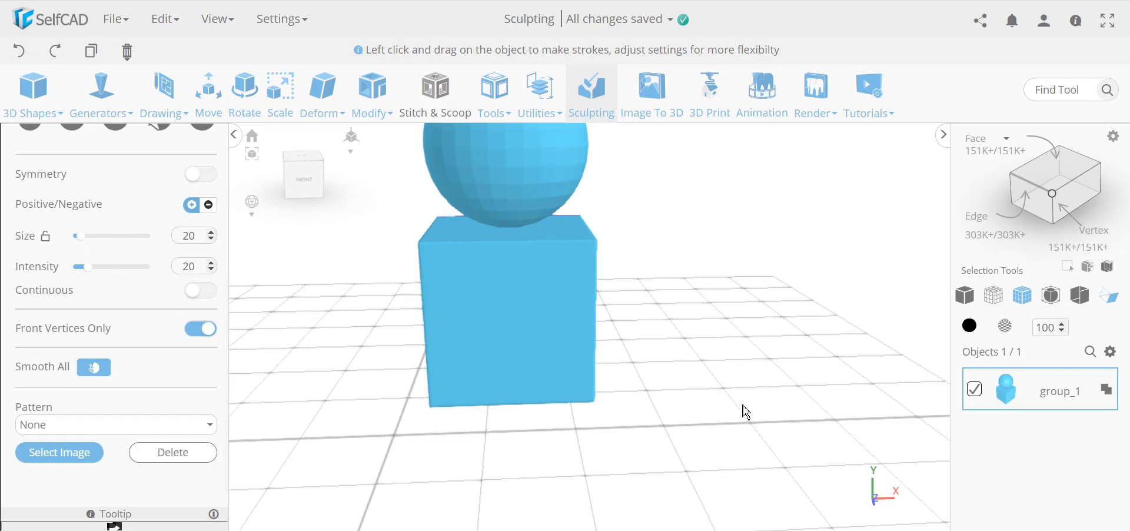
pyautogui.moveTo(746, 411); pyautogui.dragTo(535, 396)
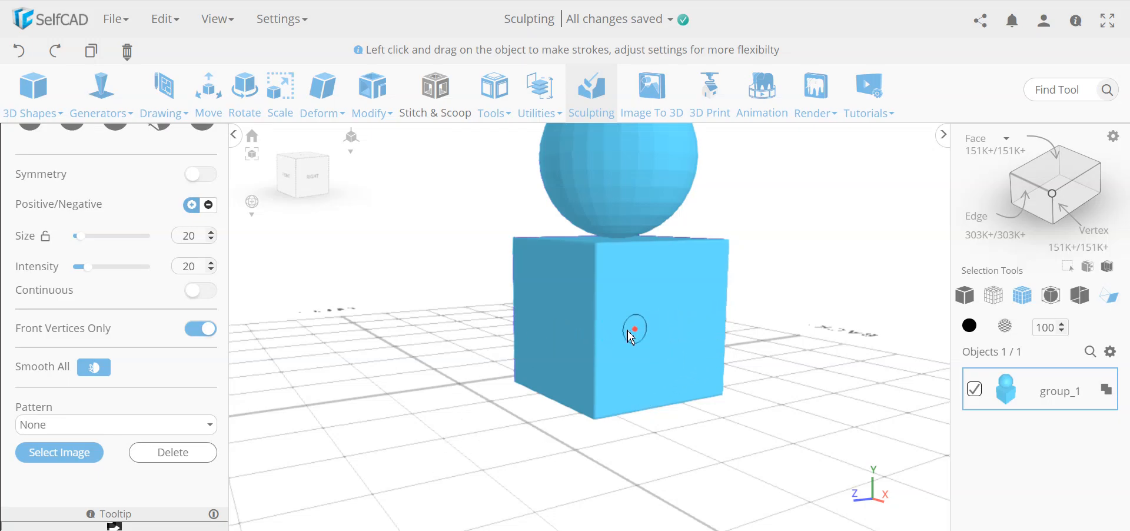
pyautogui.moveTo(422, 432); pyautogui.dragTo(584, 361)
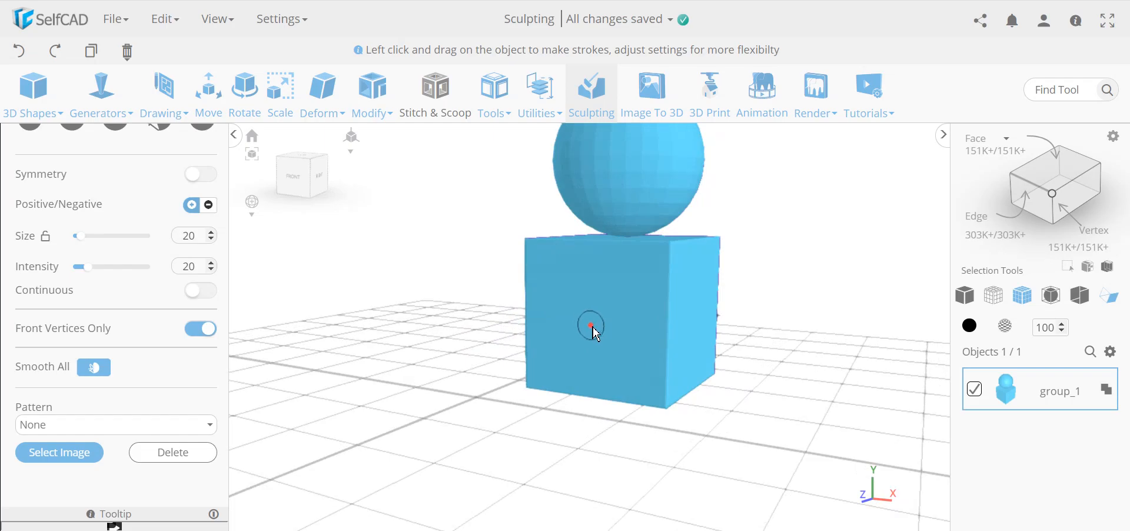
pyautogui.moveTo(790, 375); pyautogui.dragTo(743, 435)
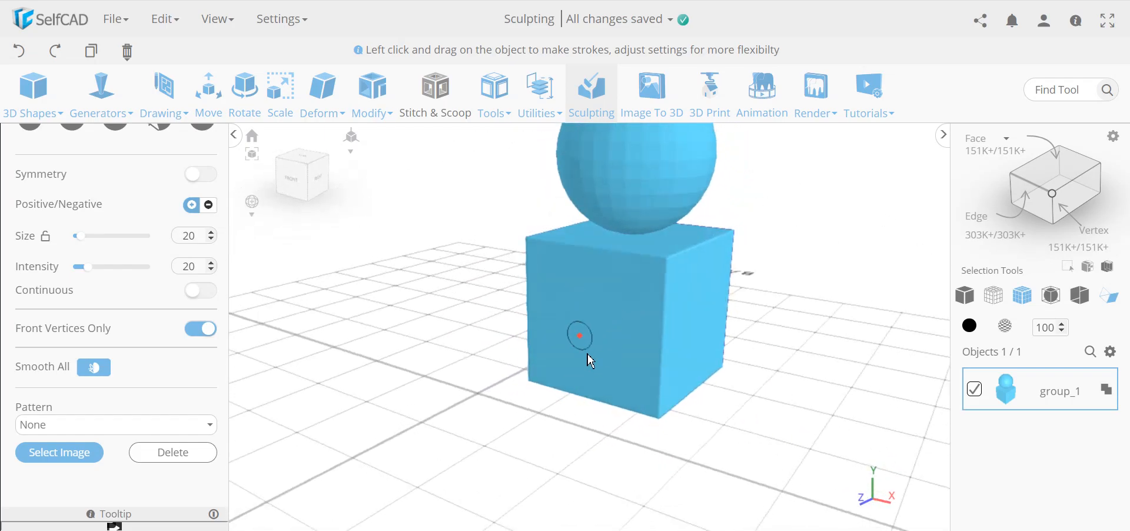
pyautogui.click(201, 334)
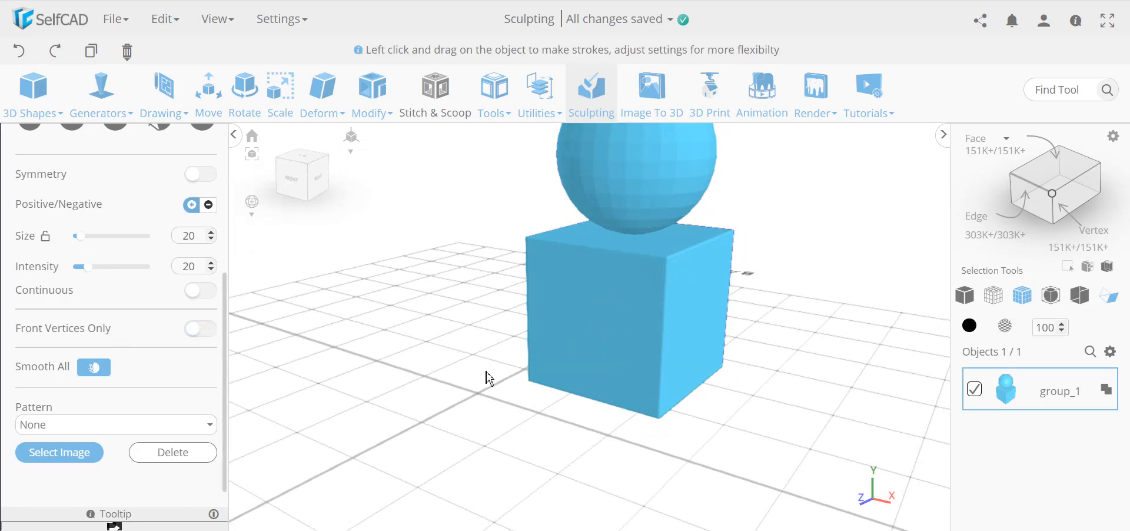
pyautogui.moveTo(81, 236); pyautogui.dragTo(157, 243)
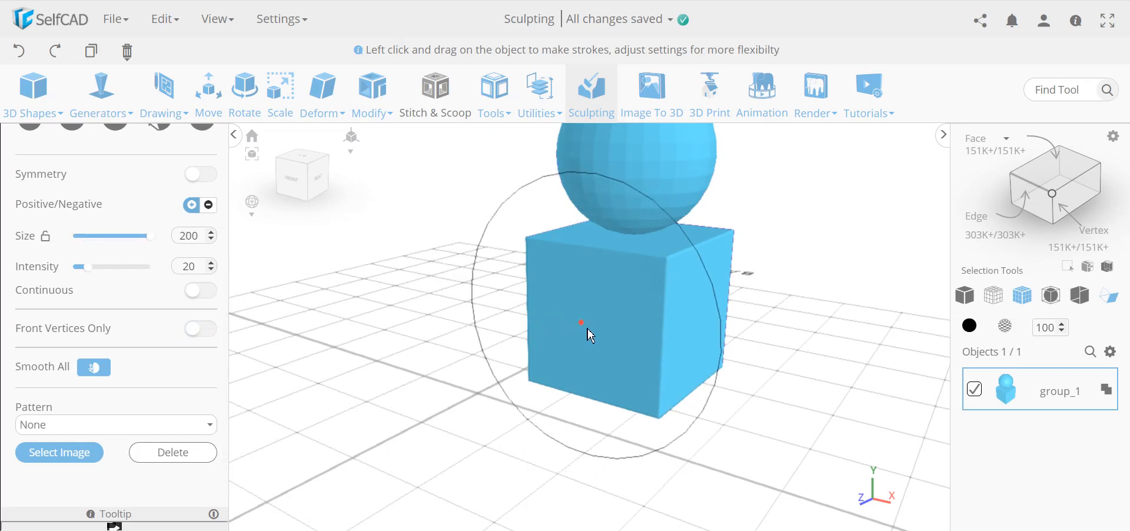
# - Inflate the cube's front, right and back sides with single strokes of the 200-size brush, with Front Vertices Only off
pyautogui.moveTo(593, 341)
pyautogui.mouseDown()
pyautogui.moveTo(595, 295)
pyautogui.moveTo(599, 328)
pyautogui.mouseUp()
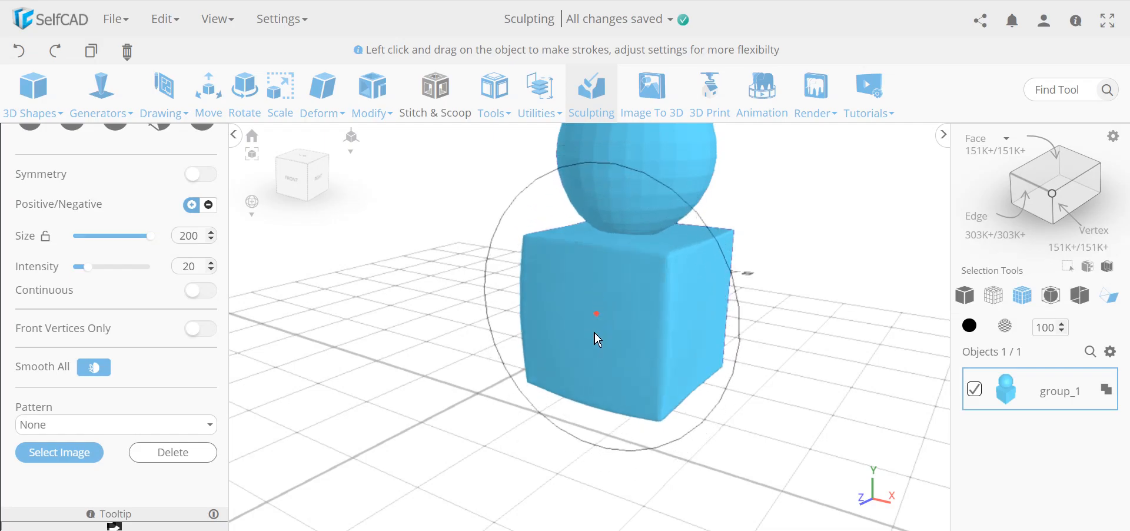
pyautogui.moveTo(761, 464)
pyautogui.mouseDown(button='right')
pyautogui.moveTo(426, 457)
pyautogui.moveTo(378, 415)
pyautogui.moveTo(592, 441)
pyautogui.moveTo(656, 358)
pyautogui.moveTo(626, 412)
pyautogui.moveTo(637, 410)
pyautogui.mouseUp(button='right')
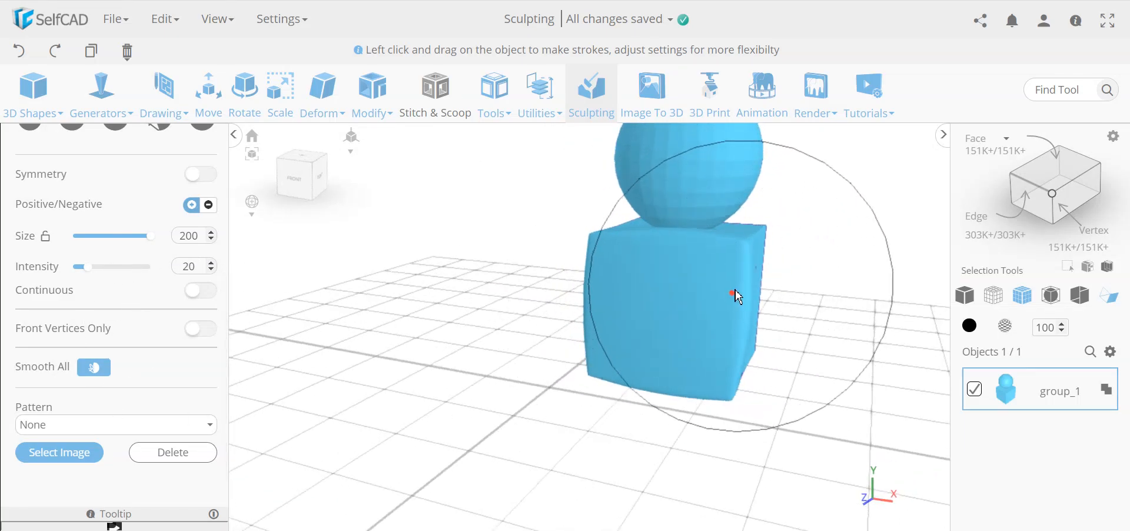
pyautogui.moveTo(734, 346)
pyautogui.mouseDown(button='right')
pyautogui.moveTo(467, 446)
pyautogui.moveTo(443, 389)
pyautogui.mouseUp(button='right')
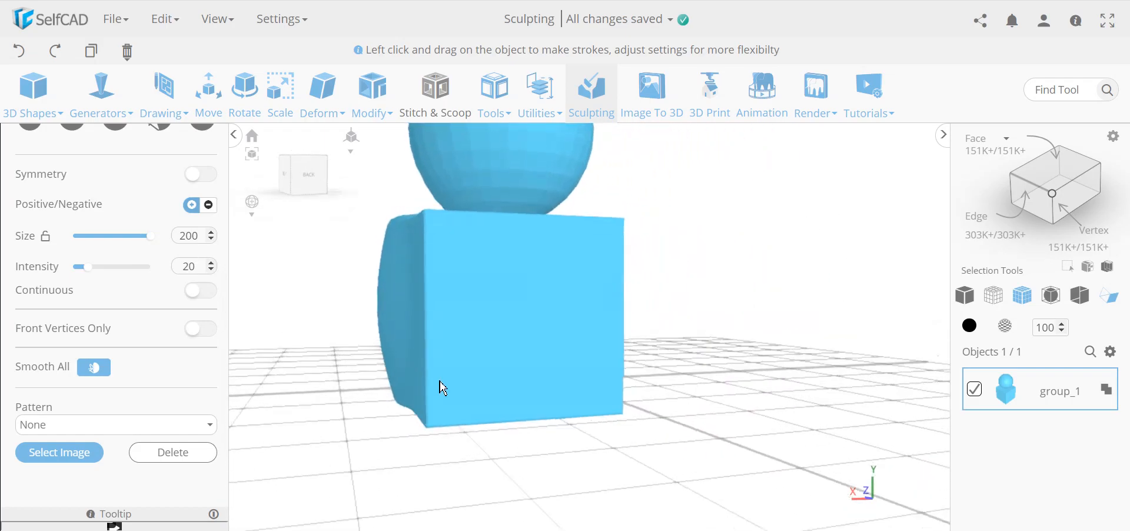
pyautogui.moveTo(462, 458)
pyautogui.mouseDown(button='right')
pyautogui.moveTo(567, 490)
pyautogui.moveTo(646, 458)
pyautogui.mouseUp(button='right')
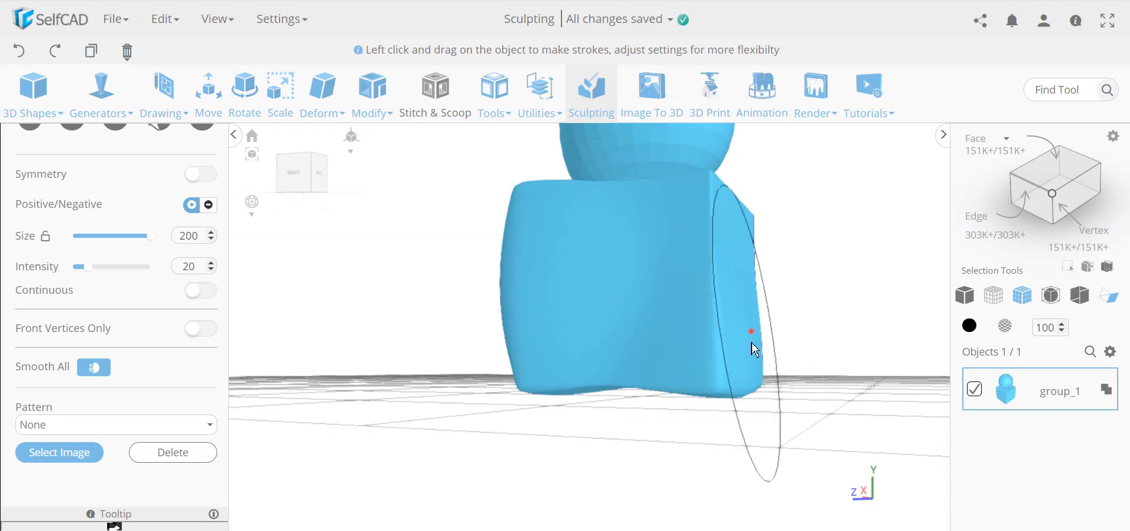
pyautogui.moveTo(735, 373); pyautogui.dragTo(449, 353, button='right')
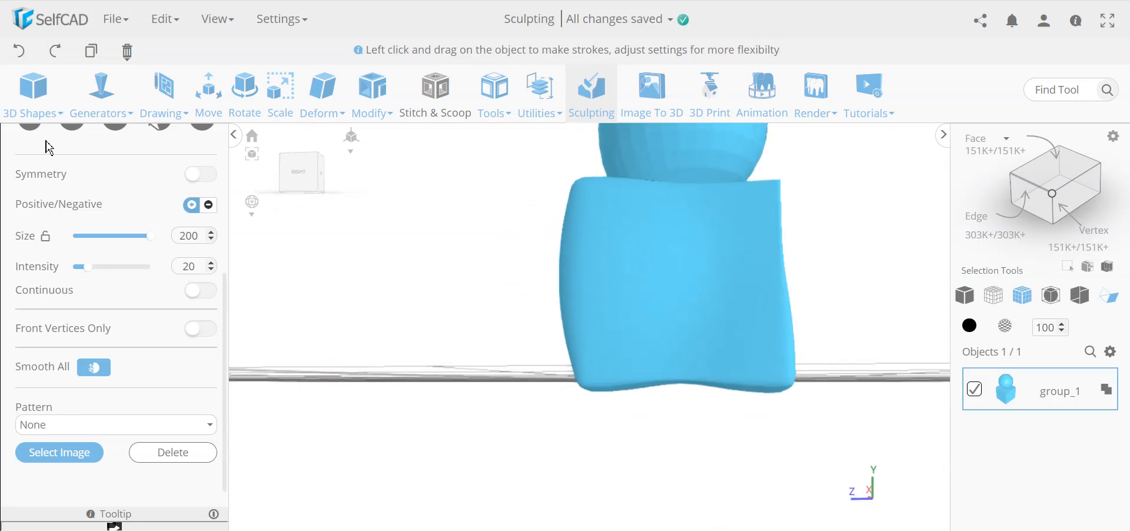
# - Undo the latest inflate strokes on the cube and turn on Front Vertices Only for the Inflate Brush
pyautogui.click(22, 57)
pyautogui.click(17, 59)
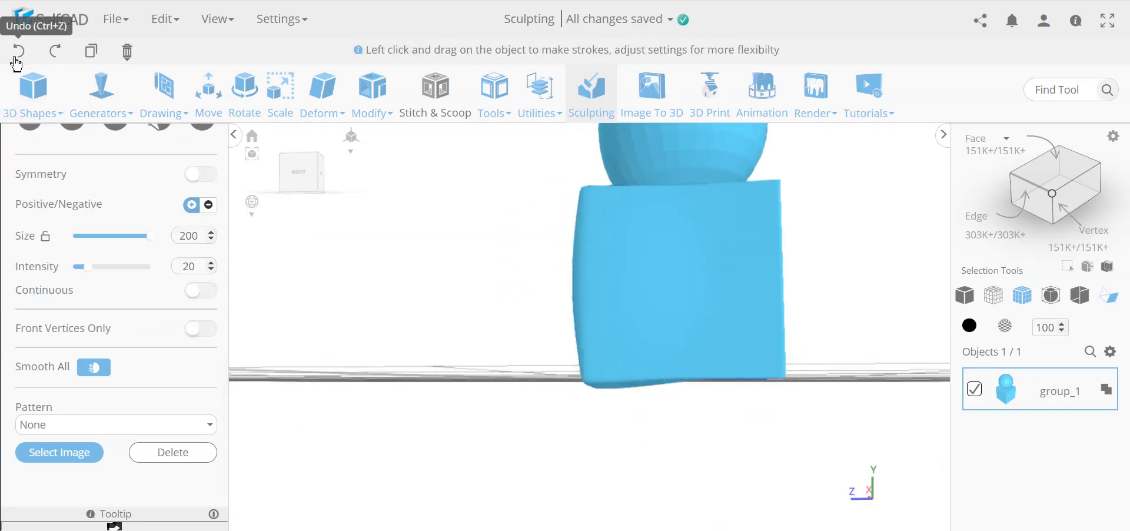
pyautogui.moveTo(356, 300); pyautogui.dragTo(583, 336, button='right')
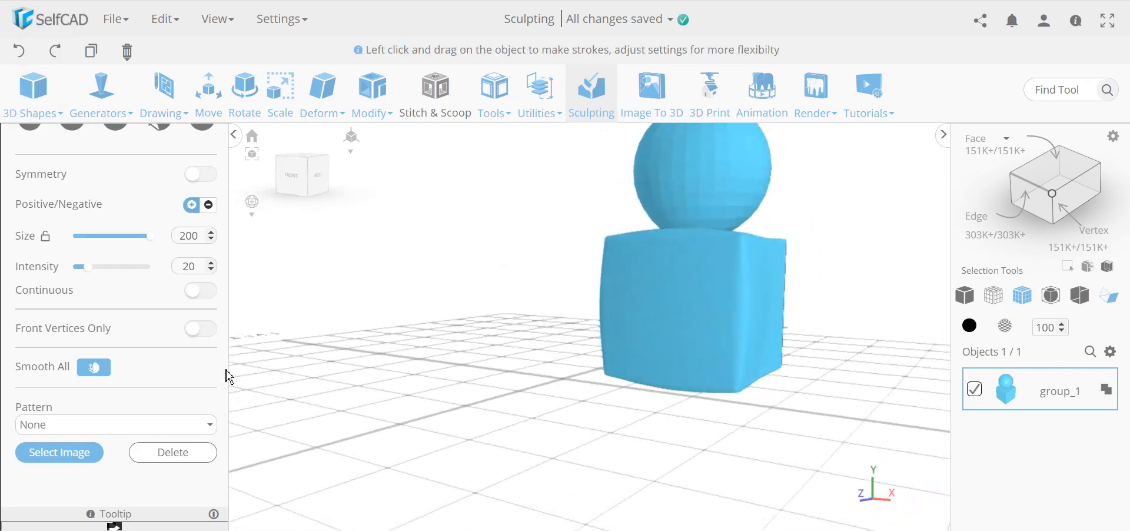
pyautogui.click(209, 330)
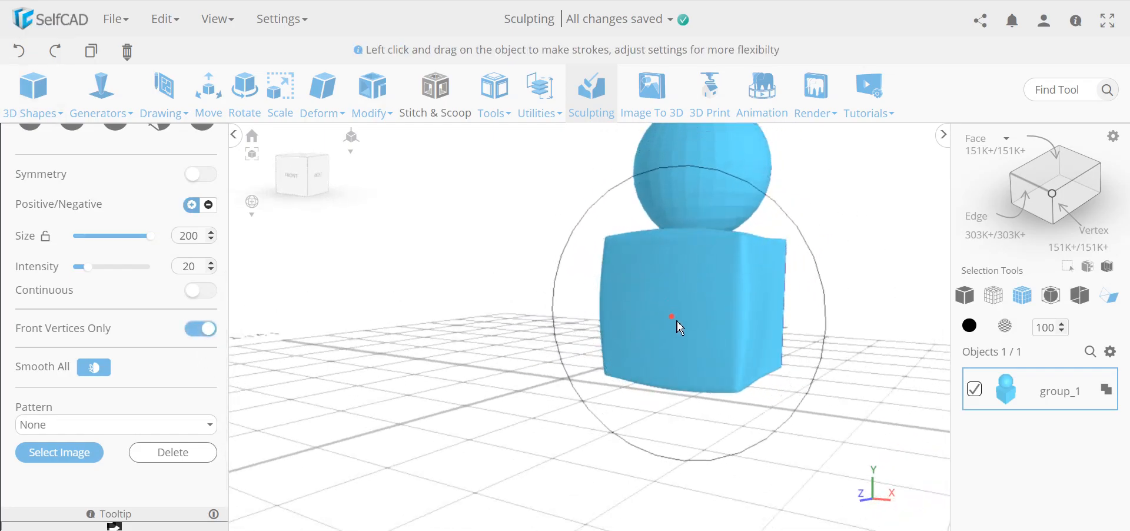
# - Switch to the Standard Brush and raise a round bump on the cube's front face with Continuous, Clay and Accumulate on
pyautogui.scroll(-2, 676, 335)
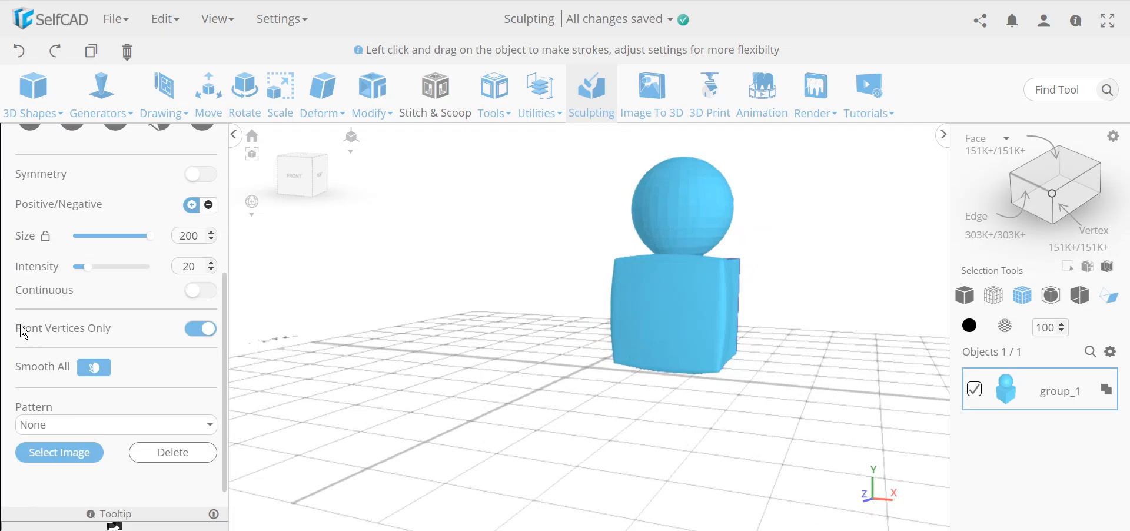
pyautogui.scroll(-2, 24, 332)
pyautogui.scroll(-1, 26, 334)
pyautogui.scroll(2, 31, 336)
pyautogui.scroll(-2, 34, 338)
pyautogui.scroll(3, 37, 339)
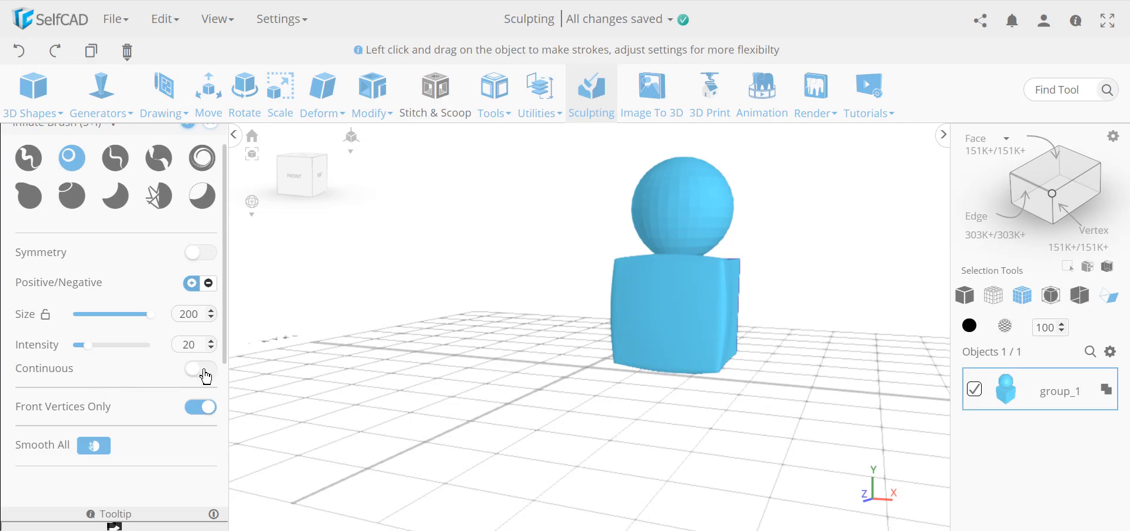
pyautogui.scroll(1, 205, 375)
pyautogui.click(29, 177)
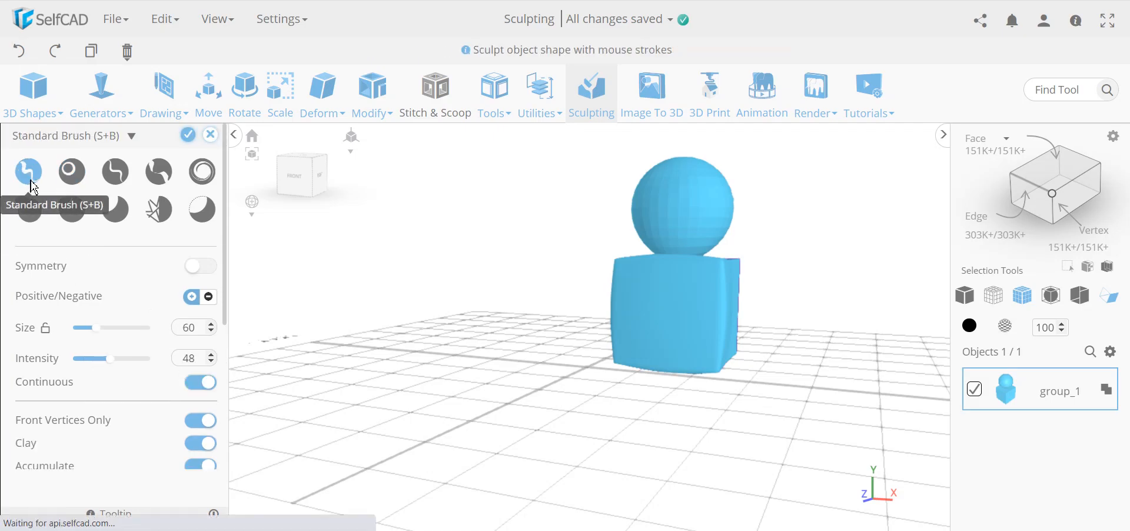
pyautogui.scroll(-2, 103, 379)
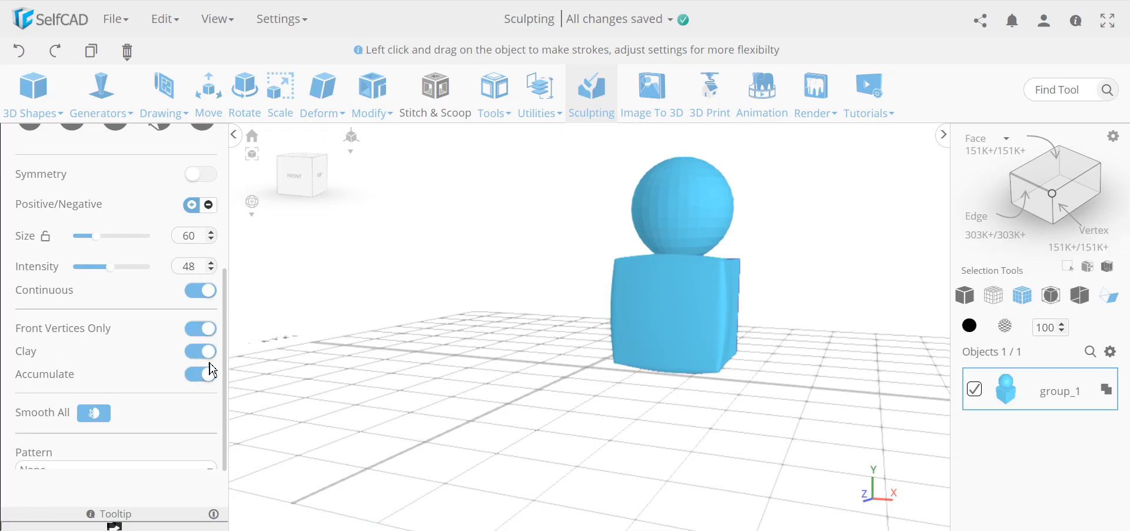
pyautogui.moveTo(513, 423); pyautogui.dragTo(493, 431, button='right')
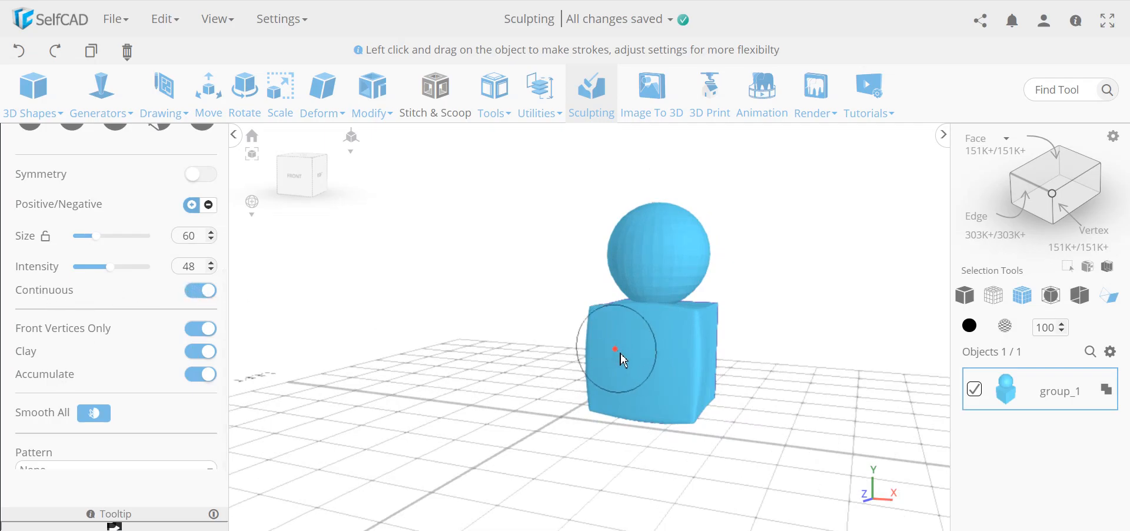
pyautogui.click(641, 362)
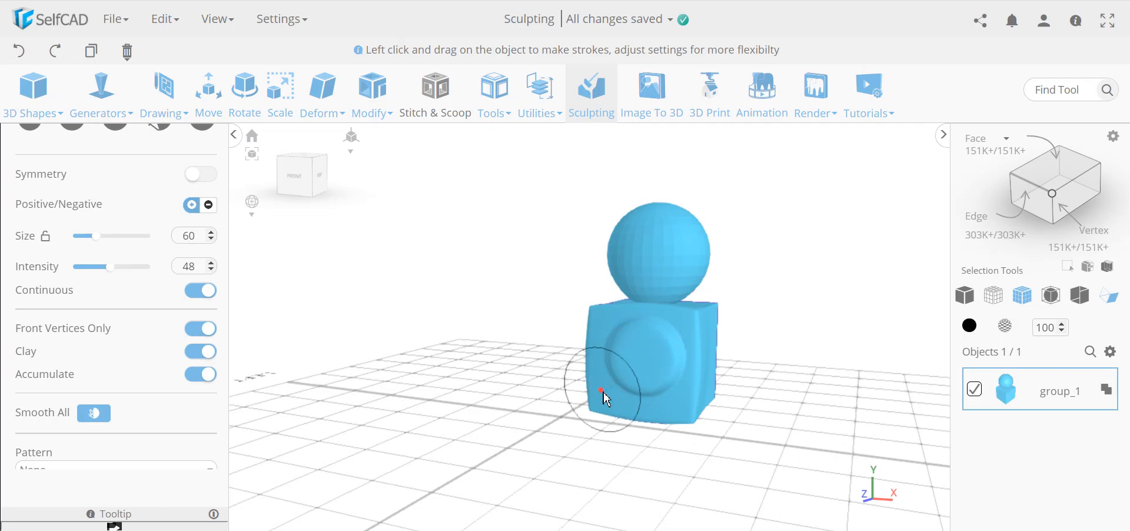
# - Turn off Continuous and raise a round bump on the cube's right face
pyautogui.click(199, 291)
pyautogui.moveTo(321, 425); pyautogui.dragTo(514, 461)
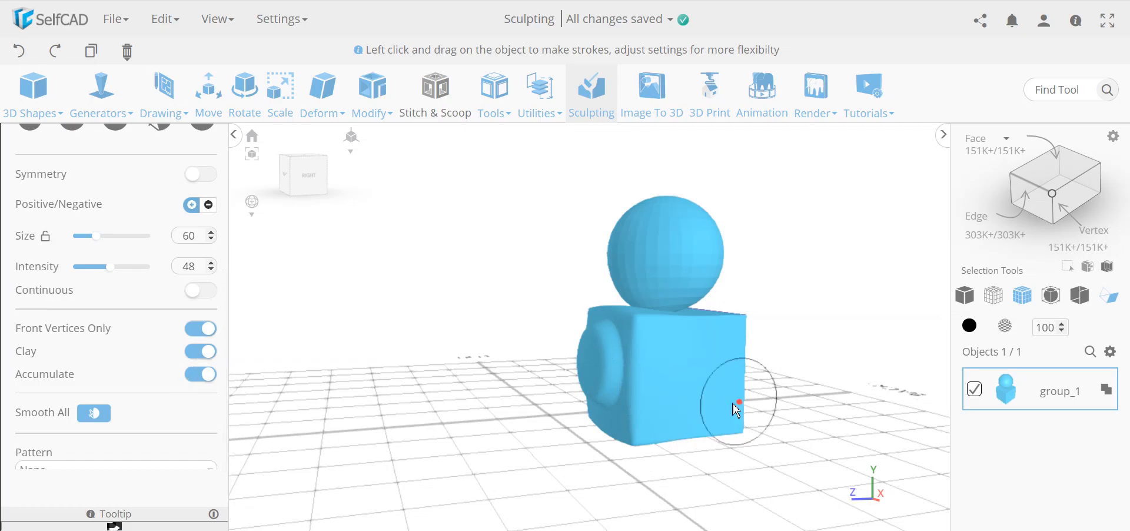
pyautogui.click(683, 414)
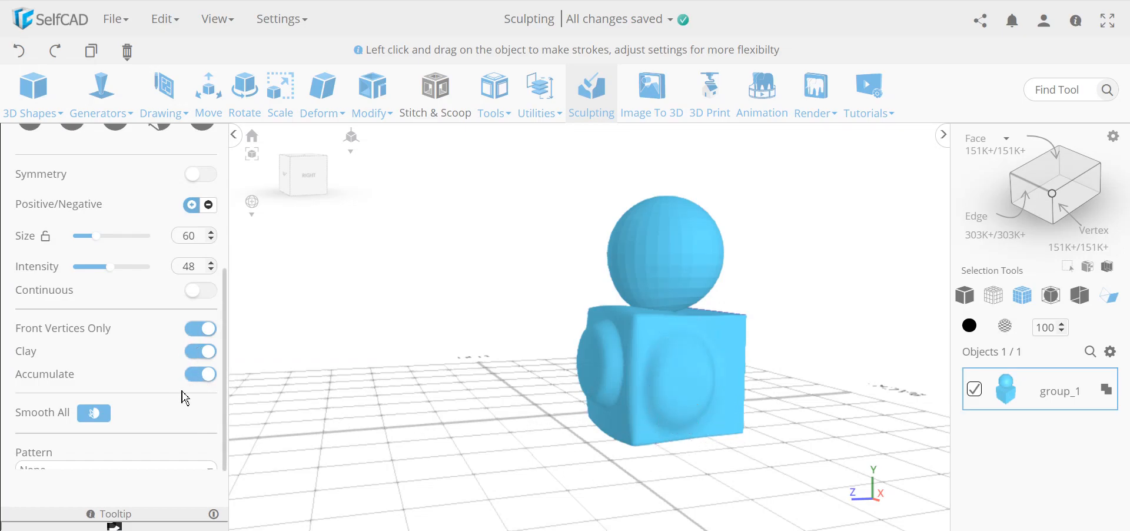
# - Turn off Clay and Accumulate, and brush a raised horizontal ridge across the cube's back face
pyautogui.moveTo(566, 433); pyautogui.dragTo(415, 443)
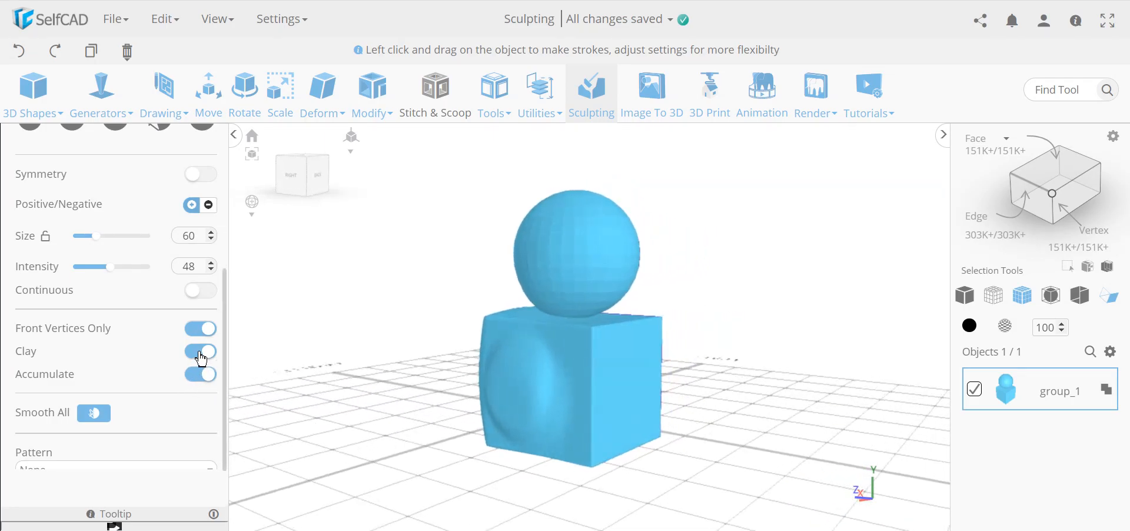
pyautogui.click(200, 375)
pyautogui.moveTo(711, 371)
pyautogui.mouseDown()
pyautogui.moveTo(714, 446)
pyautogui.moveTo(665, 419)
pyautogui.mouseUp()
pyautogui.moveTo(471, 381)
pyautogui.mouseDown()
pyautogui.moveTo(609, 365)
pyautogui.moveTo(433, 387)
pyautogui.moveTo(577, 368)
pyautogui.moveTo(467, 387)
pyautogui.moveTo(576, 374)
pyautogui.moveTo(478, 387)
pyautogui.mouseUp()
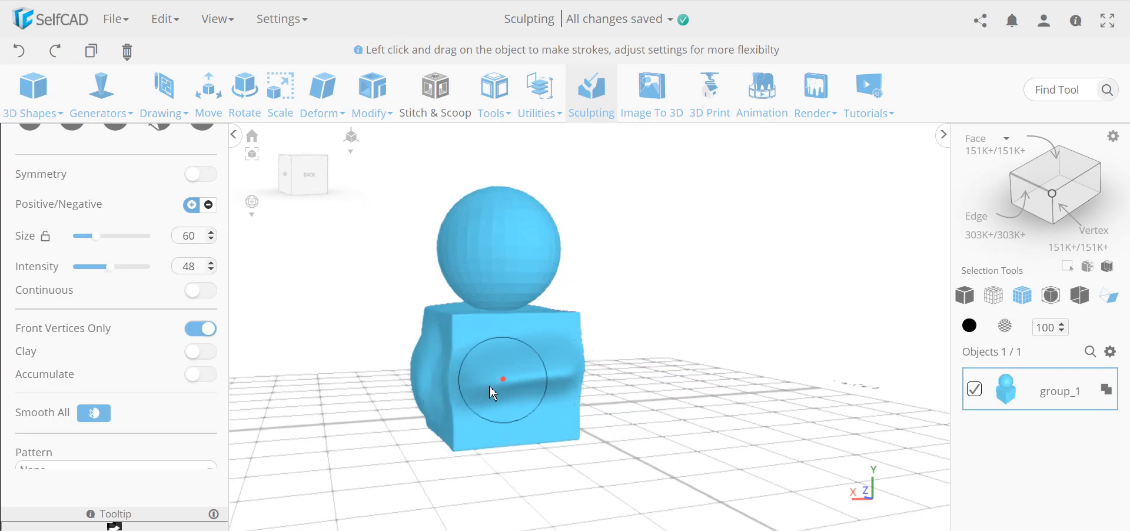
# - Turn on Accumulate and build long protrusions out of the cube's back face with repeated strokes
pyautogui.click(202, 380)
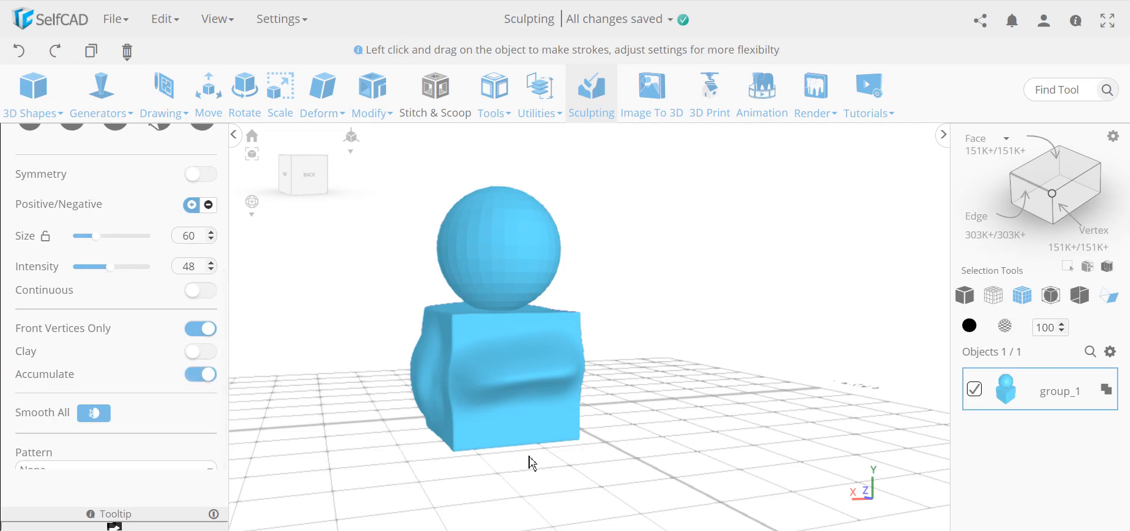
pyautogui.moveTo(478, 432)
pyautogui.mouseDown()
pyautogui.moveTo(574, 419)
pyautogui.moveTo(543, 430)
pyautogui.moveTo(575, 406)
pyautogui.moveTo(510, 418)
pyautogui.mouseUp()
pyautogui.moveTo(369, 448)
pyautogui.mouseDown()
pyautogui.moveTo(401, 416)
pyautogui.moveTo(395, 430)
pyautogui.moveTo(430, 449)
pyautogui.moveTo(604, 451)
pyautogui.mouseUp()
pyautogui.moveTo(791, 371); pyautogui.dragTo(761, 350)
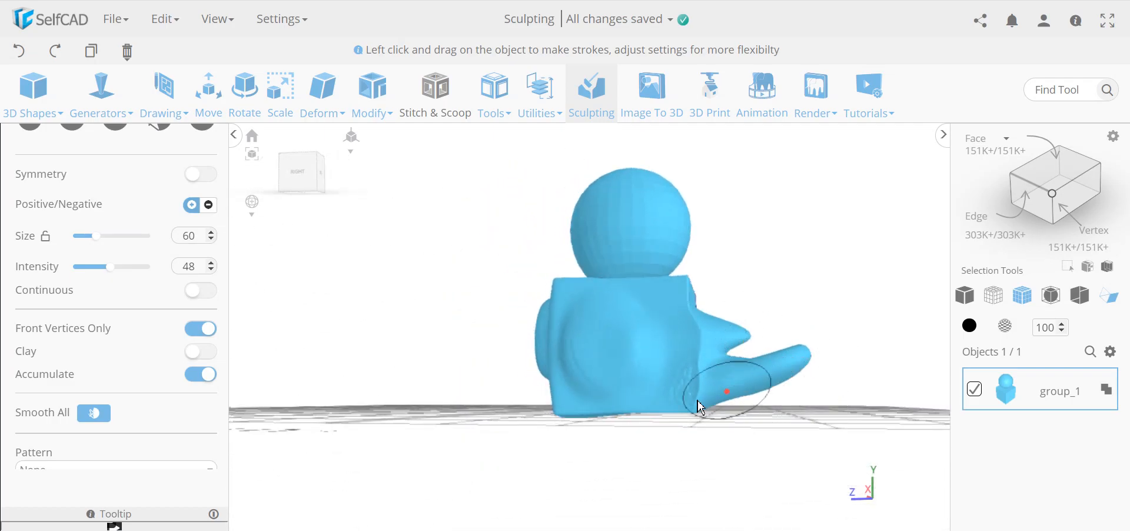
pyautogui.moveTo(640, 460); pyautogui.dragTo(359, 447)
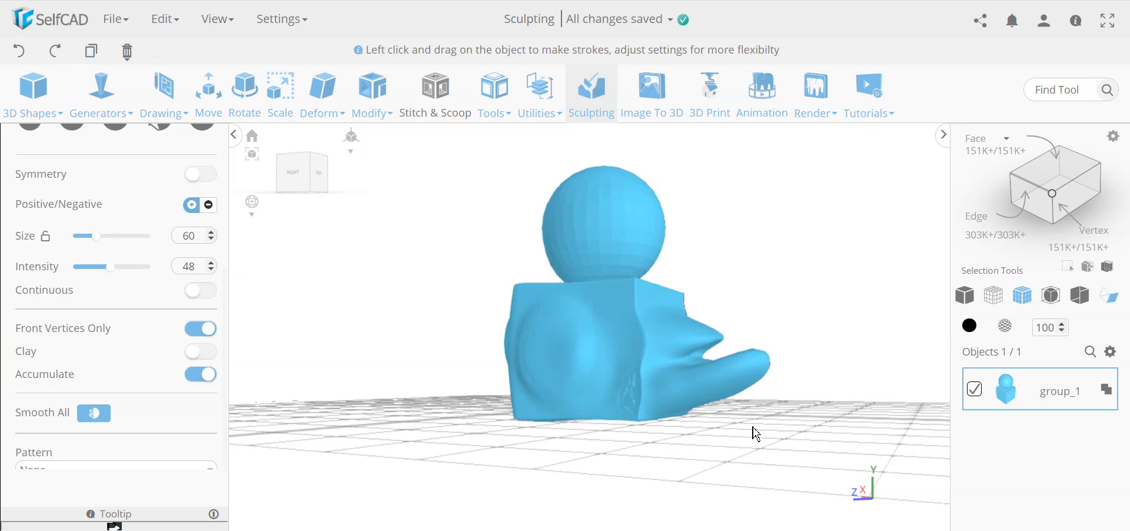
# - Turn off Accumulate and brush over the cube's right face for comparison
pyautogui.moveTo(777, 476); pyautogui.dragTo(392, 471)
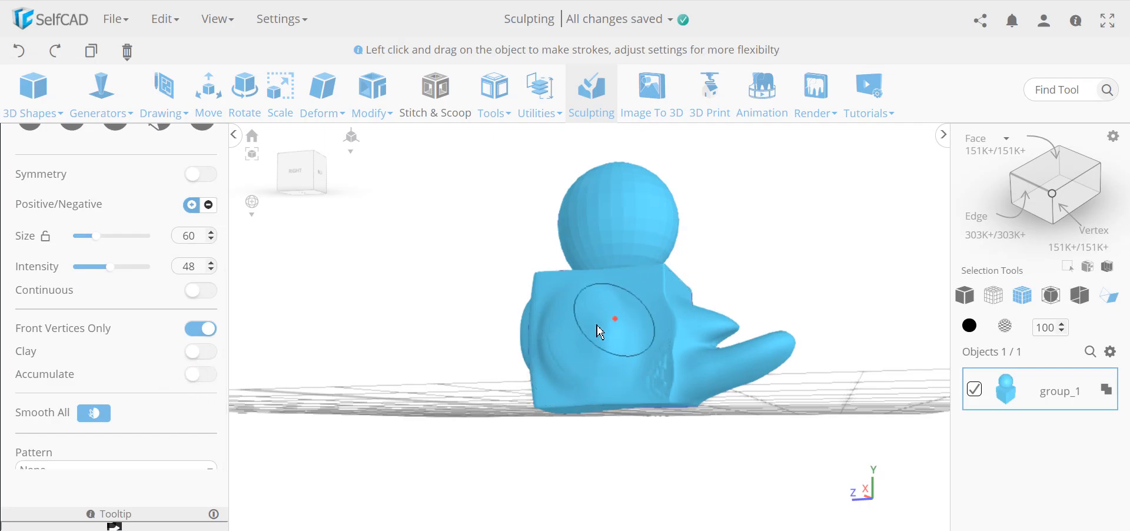
pyautogui.moveTo(695, 349); pyautogui.dragTo(590, 373)
pyautogui.moveTo(660, 371)
pyautogui.mouseDown()
pyautogui.moveTo(664, 383)
pyautogui.moveTo(556, 395)
pyautogui.moveTo(682, 391)
pyautogui.moveTo(572, 403)
pyautogui.moveTo(564, 375)
pyautogui.moveTo(660, 249)
pyautogui.moveTo(619, 357)
pyautogui.moveTo(536, 372)
pyautogui.mouseUp()
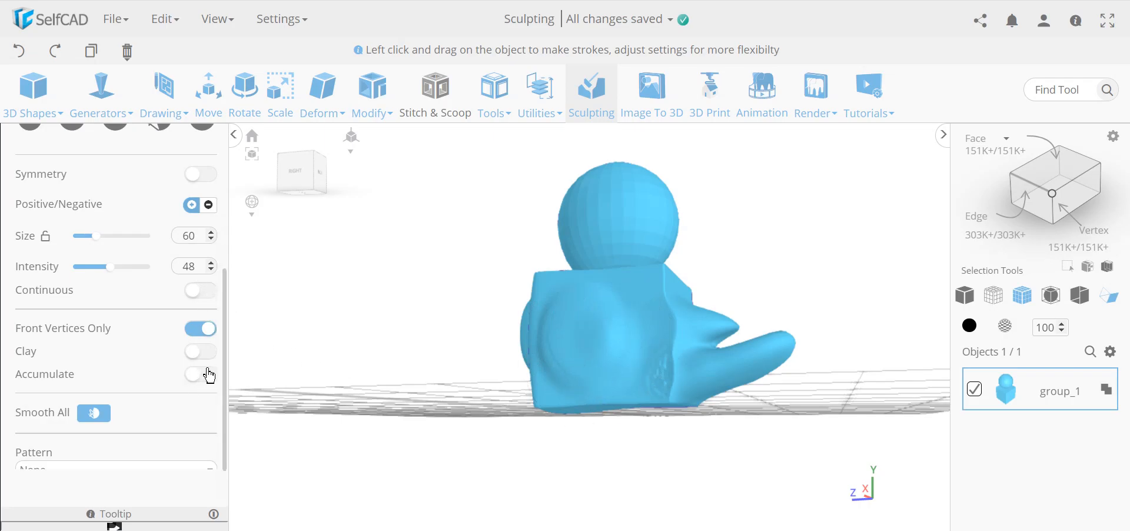
pyautogui.moveTo(338, 373); pyautogui.dragTo(372, 391)
pyautogui.scroll(3, 156, 330)
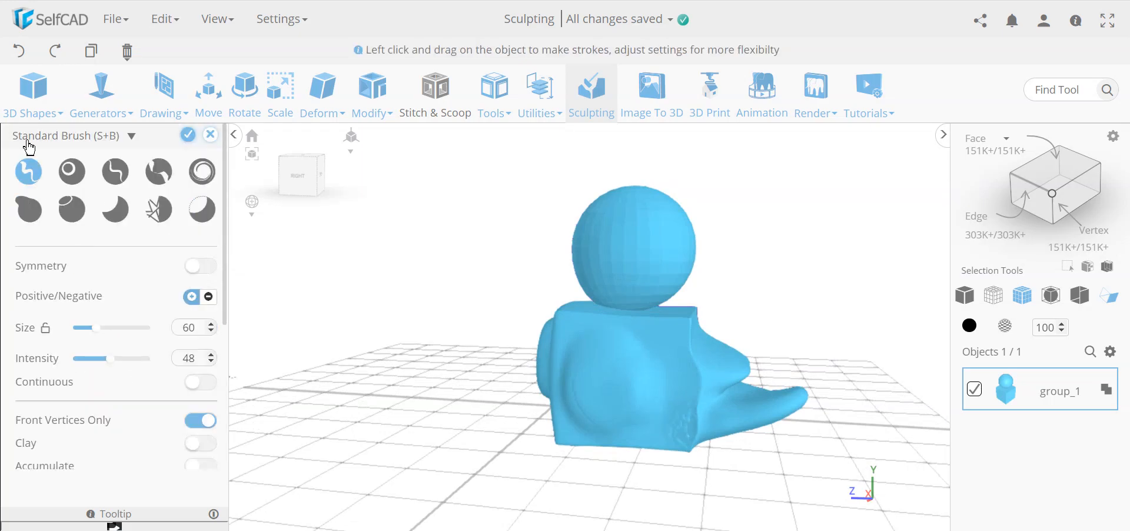
pyautogui.scroll(-5, 167, 389)
pyautogui.scroll(5, 157, 397)
pyautogui.moveTo(411, 381); pyautogui.dragTo(449, 408)
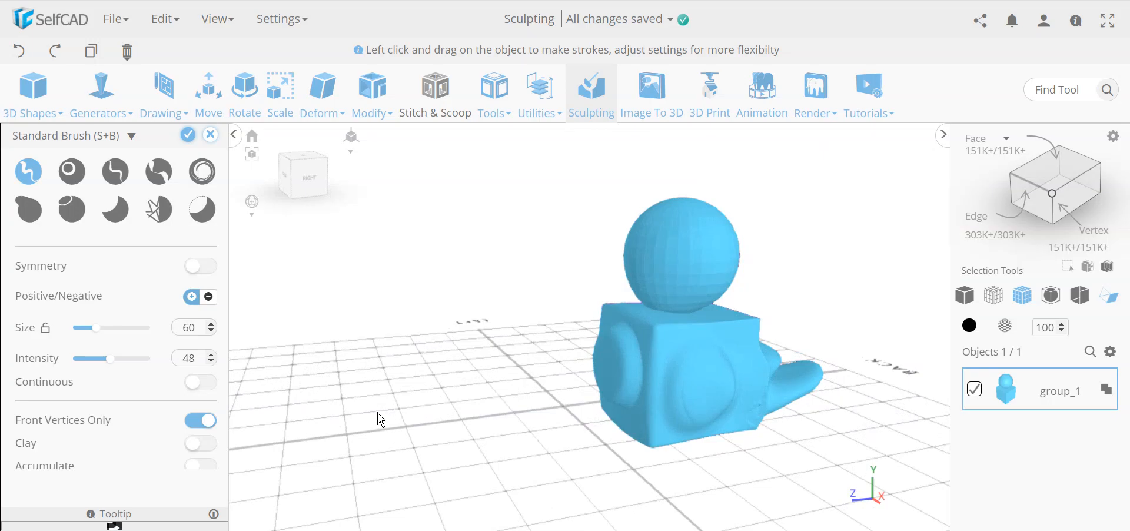
pyautogui.moveTo(528, 427); pyautogui.dragTo(424, 414)
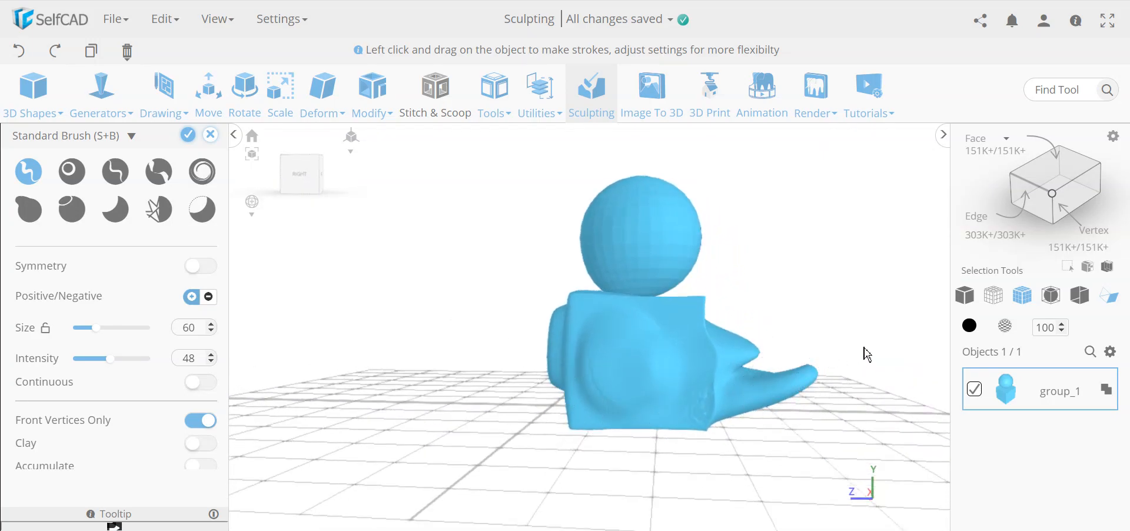
# - Open the workspace settings and set the number of viewports to 4
pyautogui.click(283, 20)
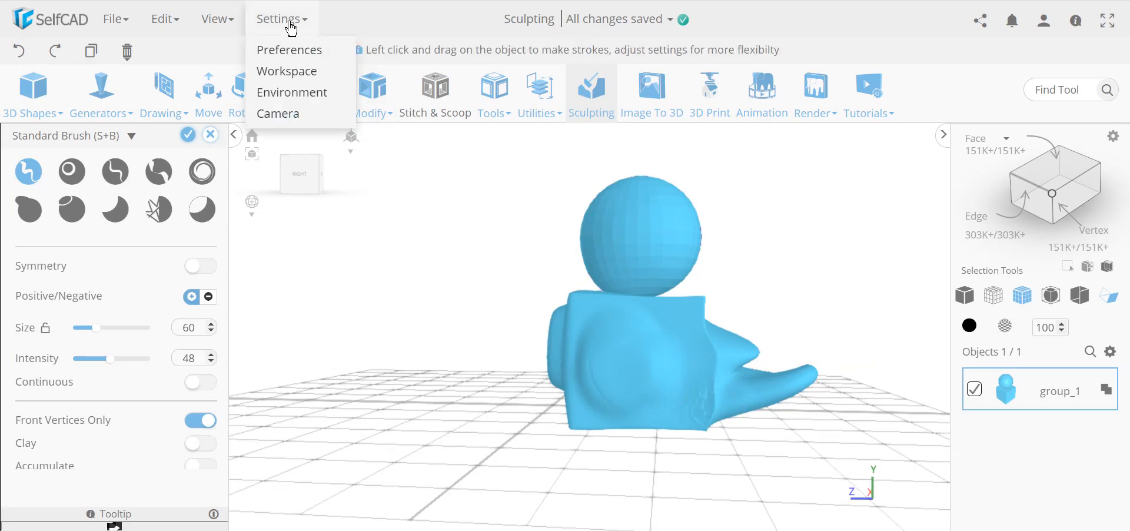
pyautogui.click(300, 72)
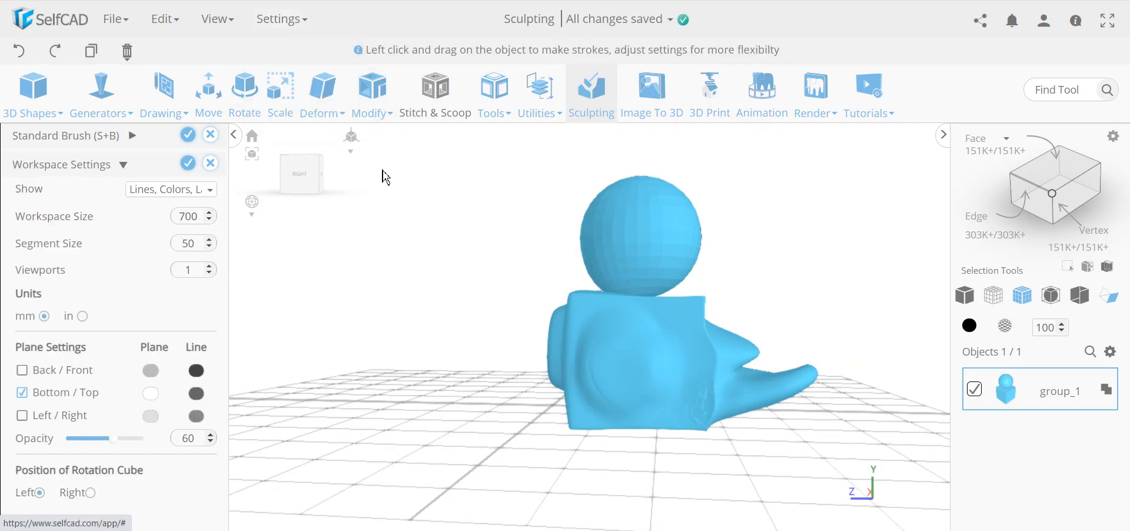
pyautogui.click(209, 267)
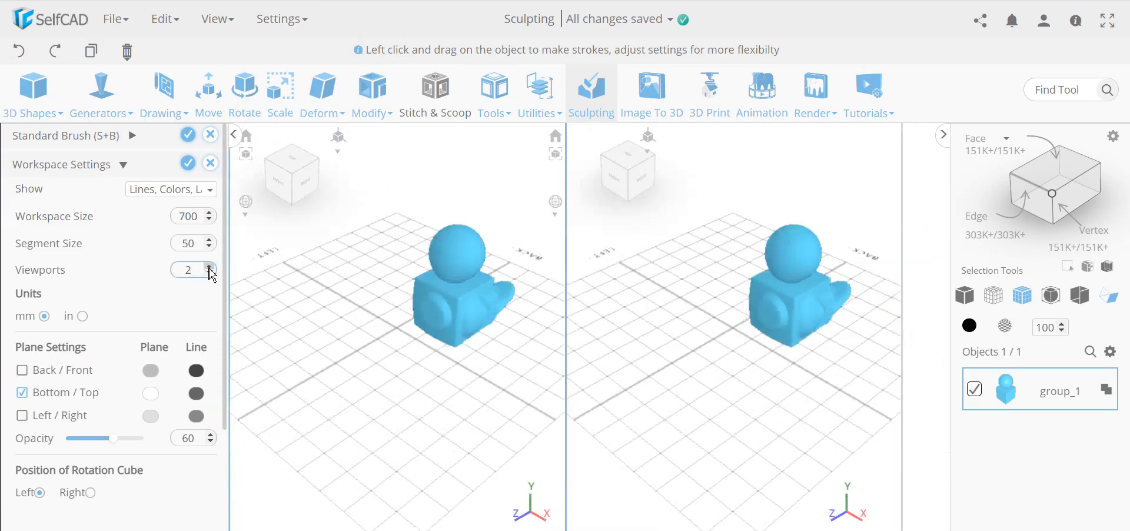
pyautogui.click(209, 267)
pyautogui.click(209, 267)
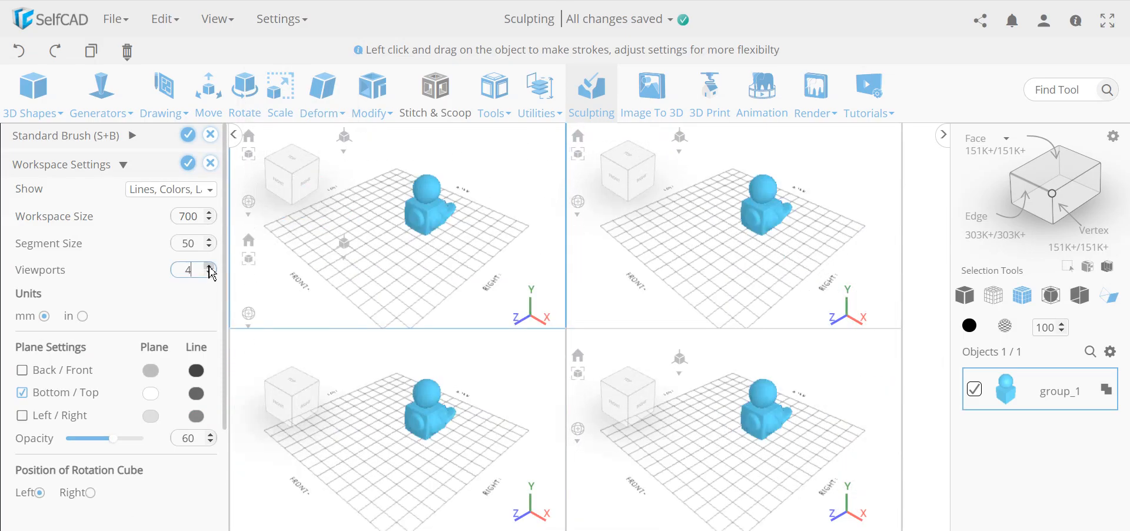
# - Set the four viewports to show the model from the right, front, top and back, one direction each
pyautogui.click(304, 192)
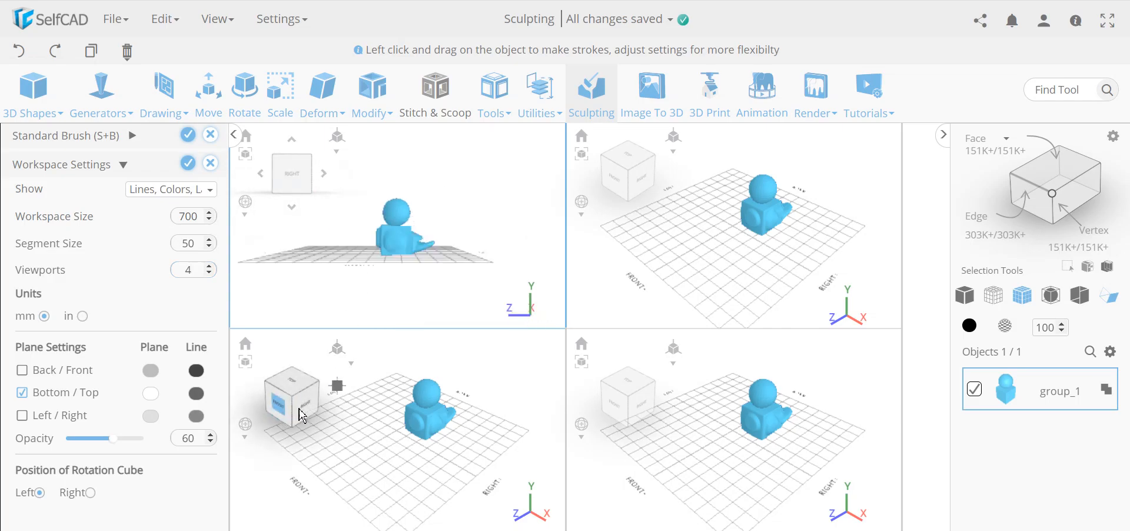
pyautogui.click(280, 412)
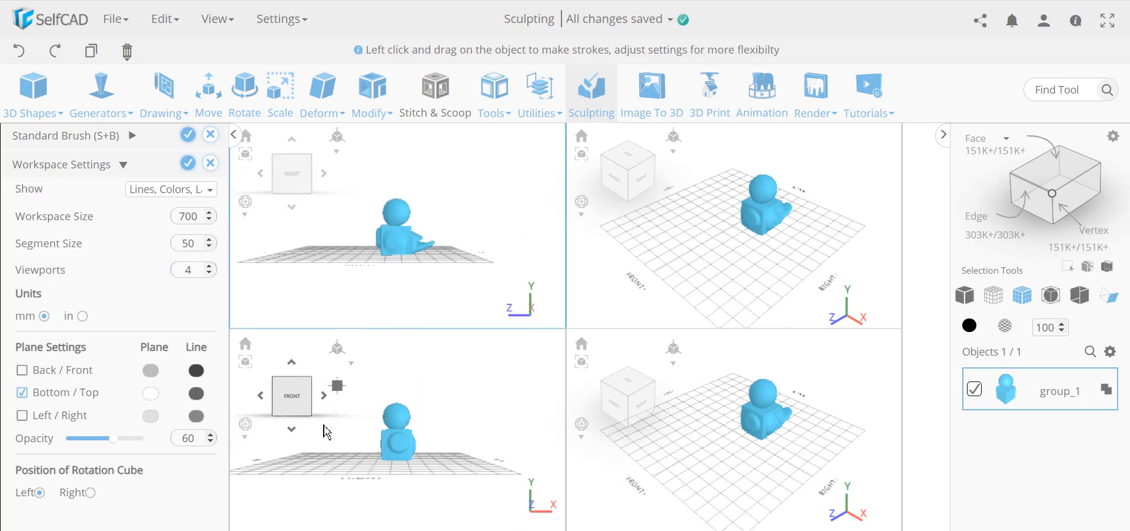
pyautogui.click(635, 162)
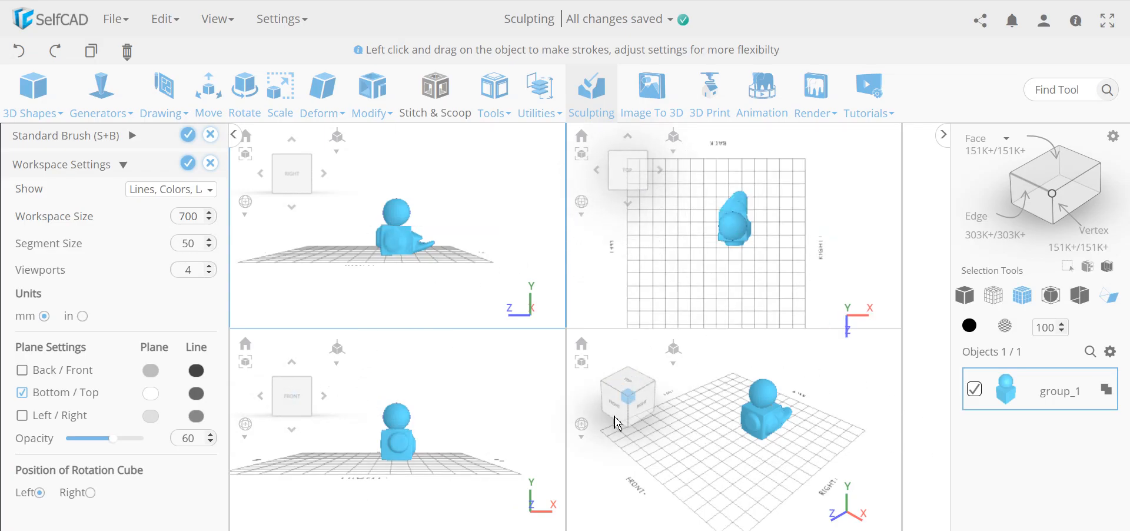
pyautogui.moveTo(621, 459); pyautogui.dragTo(799, 454)
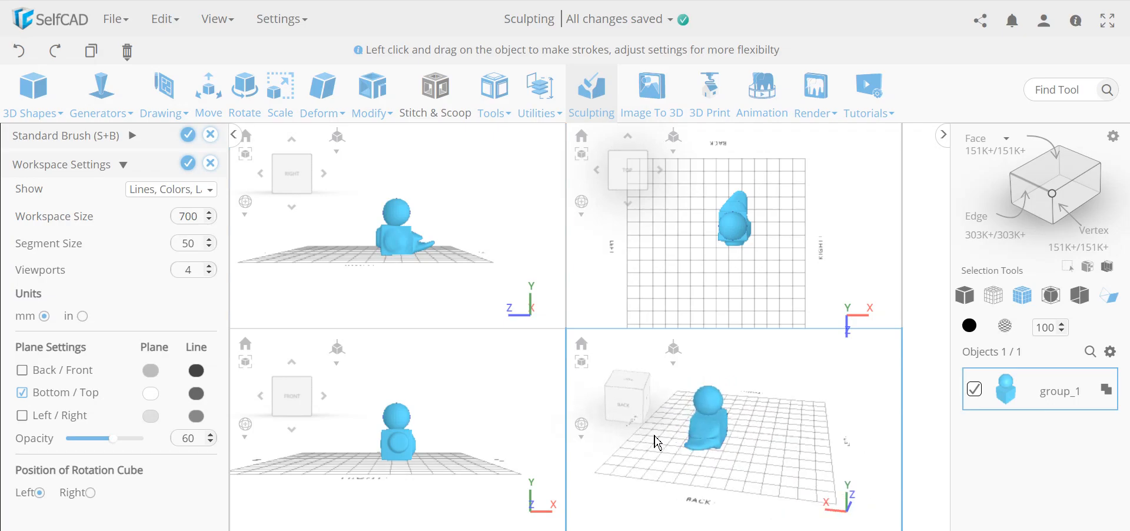
pyautogui.click(632, 415)
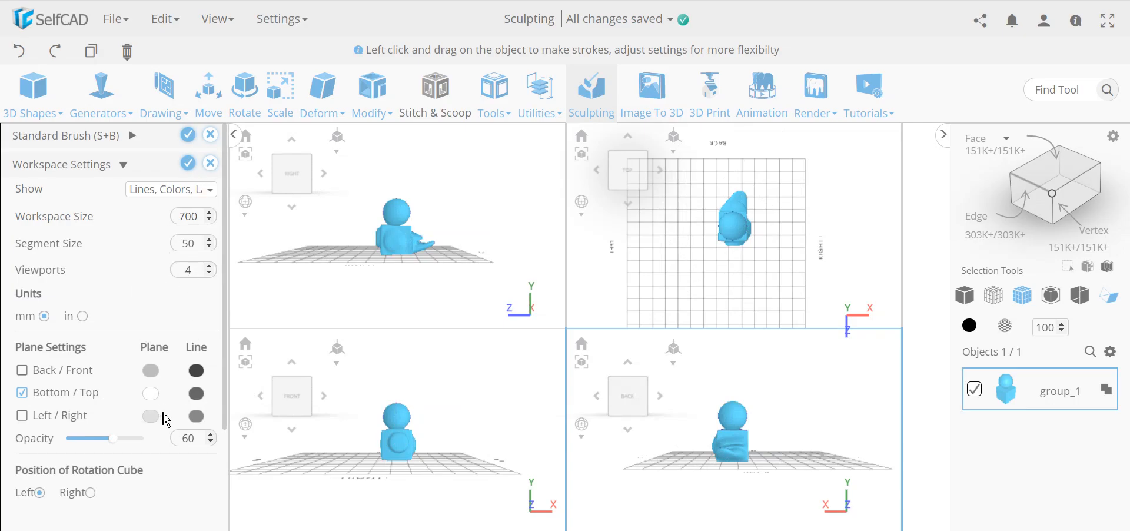
# - Restore the workspace settings to their defaults and close them
pyautogui.scroll(-2, 165, 419)
pyautogui.click(185, 489)
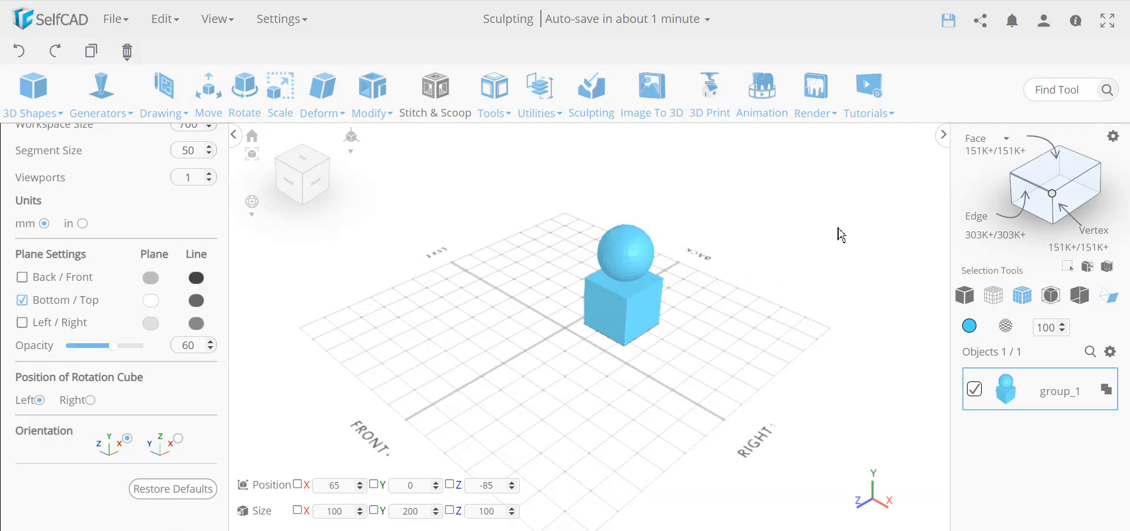
pyautogui.scroll(2, 180, 229)
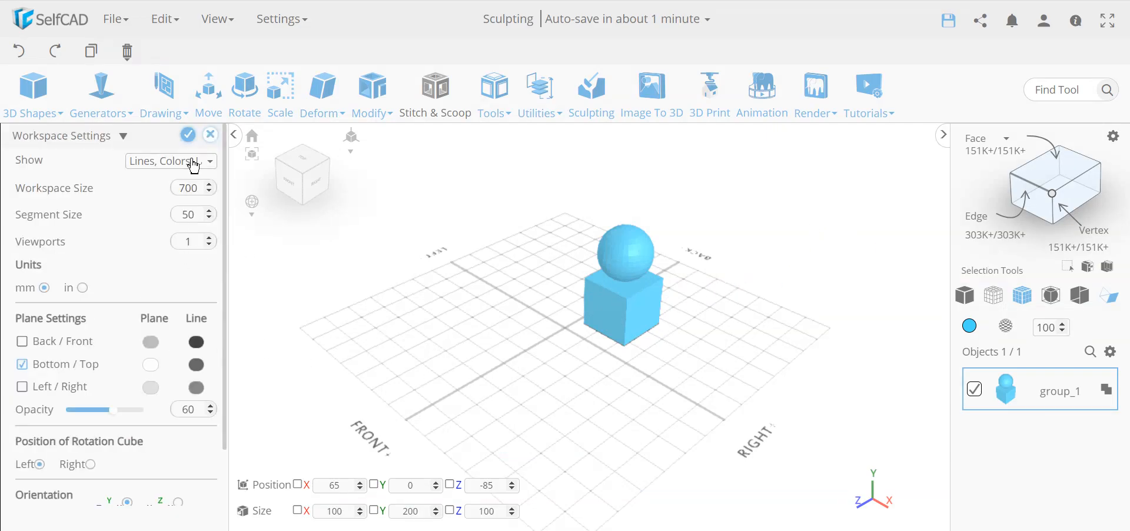
pyautogui.click(213, 136)
# - Start Sculpting on the sphere and cube group again, accepting the dialog that opens
pyautogui.click(558, 318)
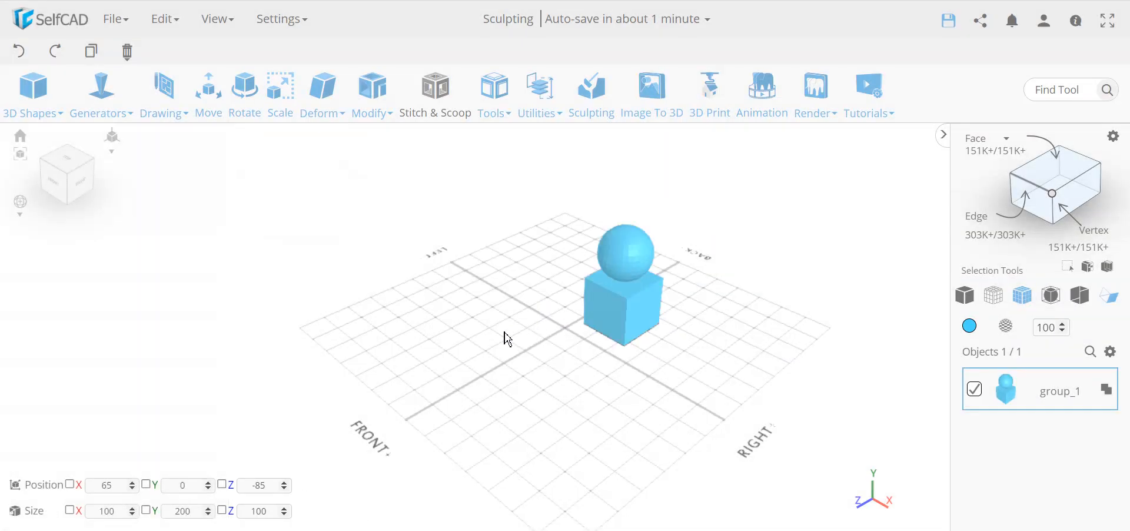
pyautogui.moveTo(674, 368); pyautogui.dragTo(529, 365)
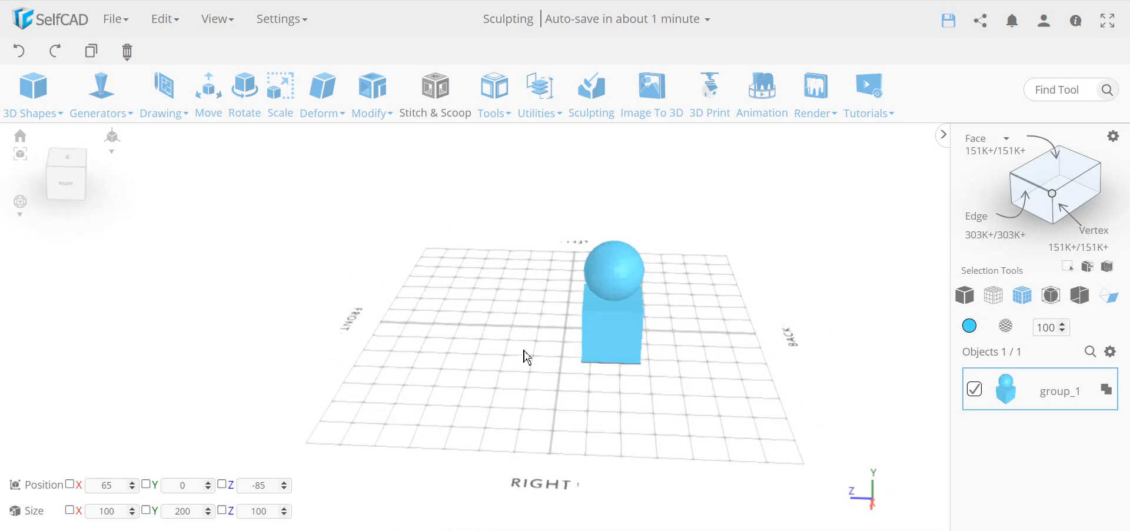
pyautogui.click(591, 97)
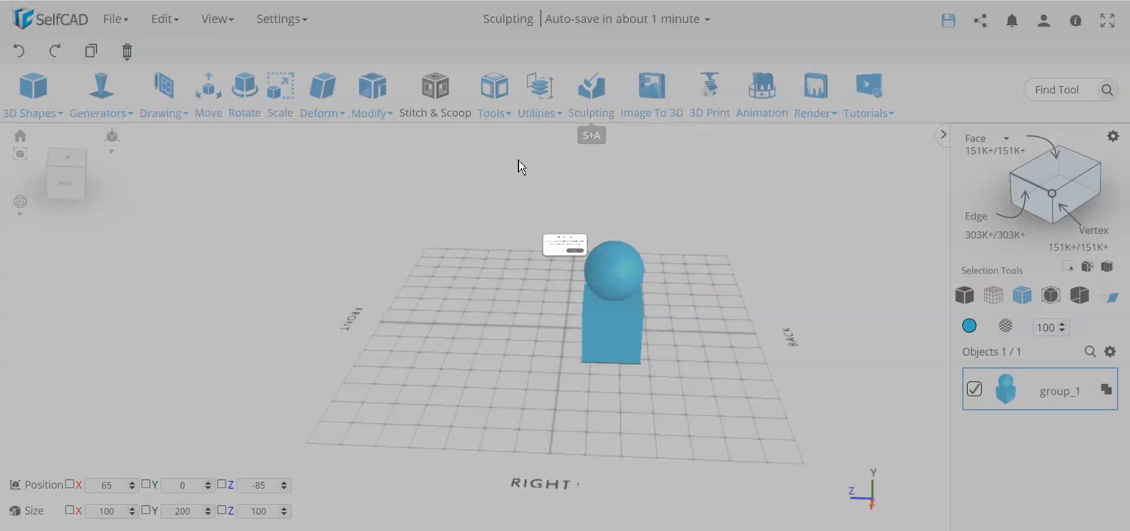
pyautogui.click(599, 277)
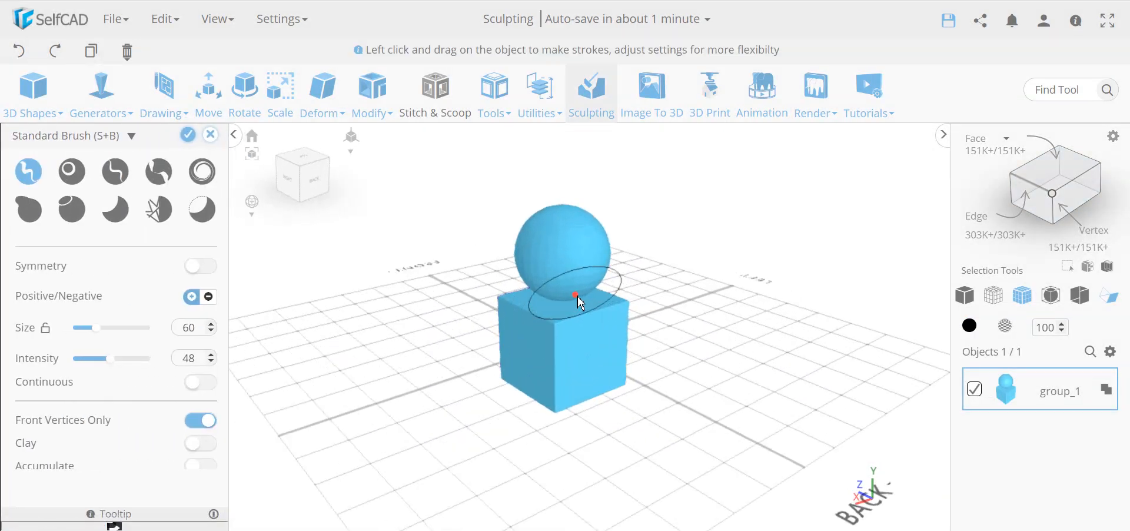
# - Display the mesh edges and crease the cube's right face with the Crease brush, in the positive direction and in the negative one
pyautogui.click(116, 172)
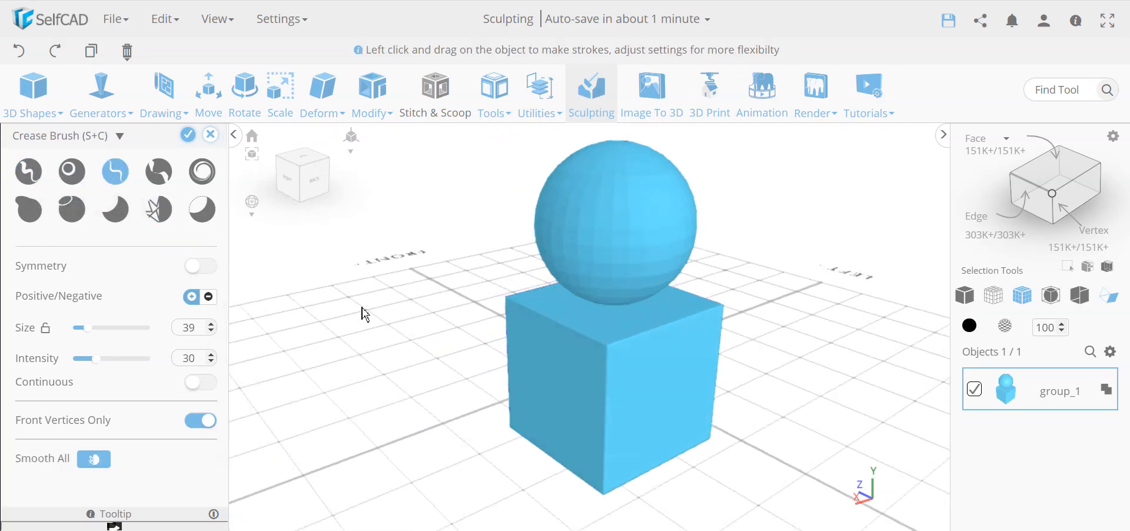
pyautogui.click(1025, 301)
pyautogui.moveTo(404, 415); pyautogui.dragTo(484, 413)
pyautogui.scroll(4, 690, 355)
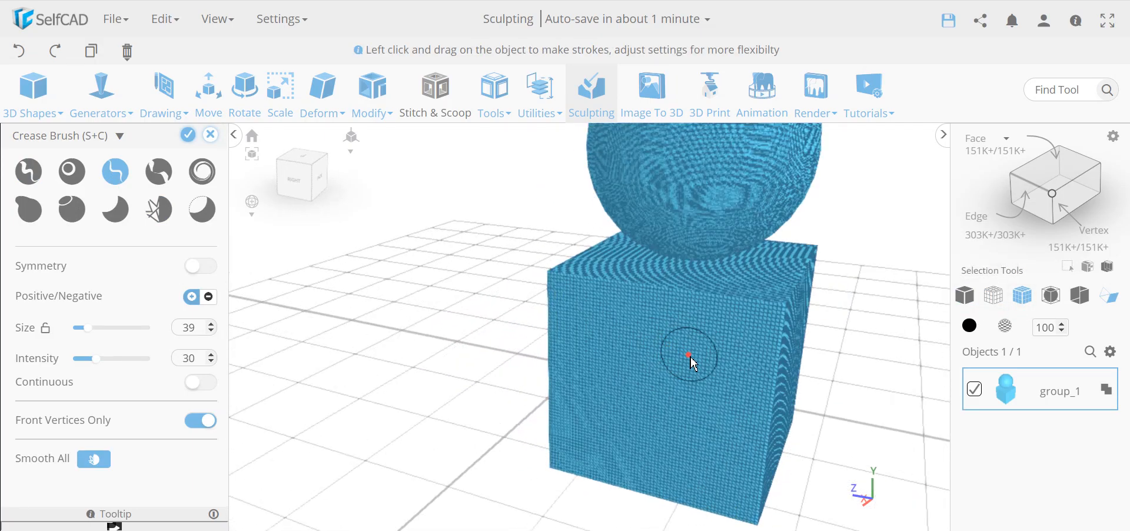
pyautogui.scroll(5, 692, 359)
pyautogui.scroll(4, 719, 356)
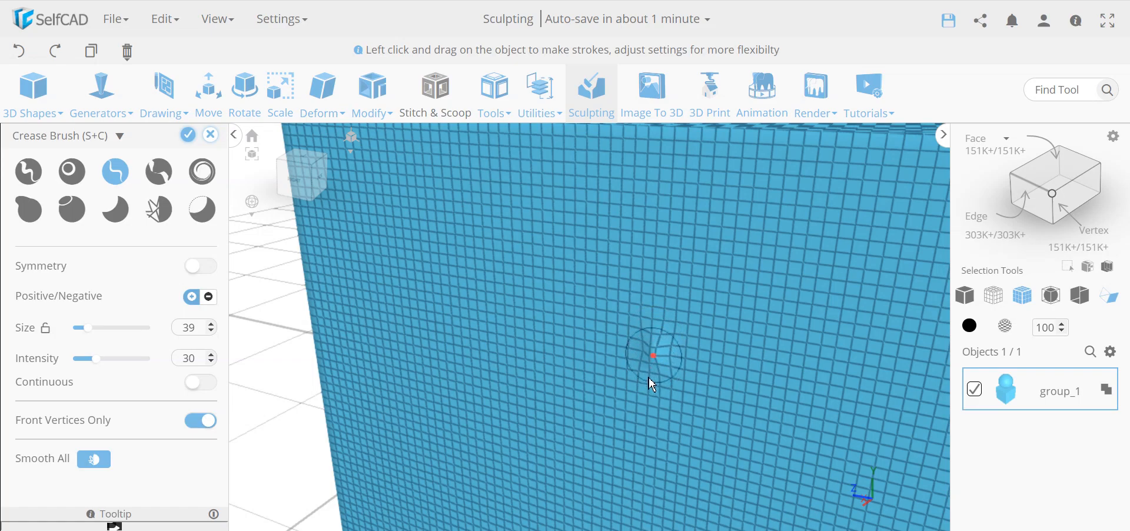
pyautogui.scroll(3, 648, 353)
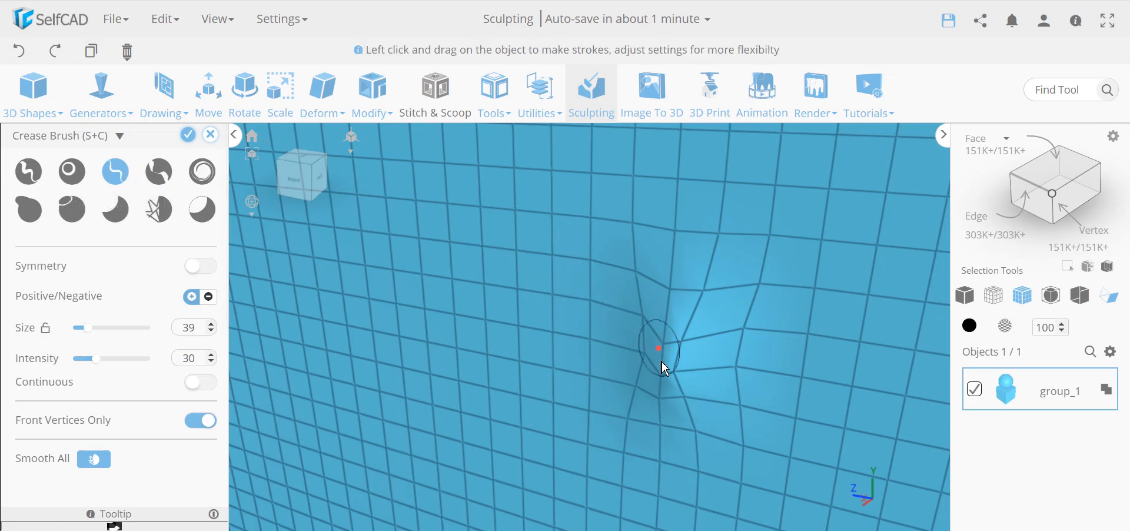
pyautogui.click(211, 296)
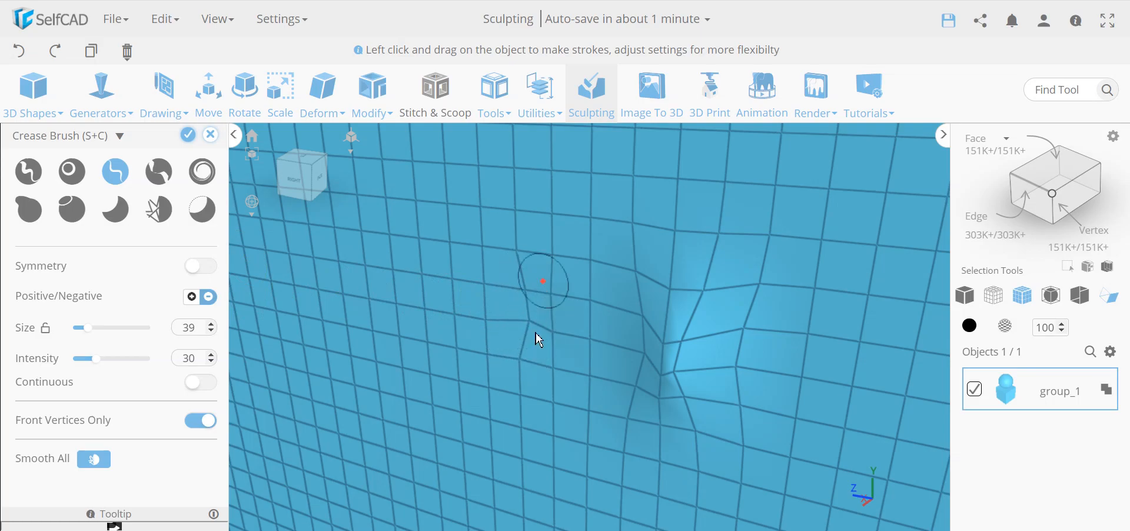
# - Apply the Pinch brush in the negative direction to the cube's right face, below the crease
pyautogui.click(159, 172)
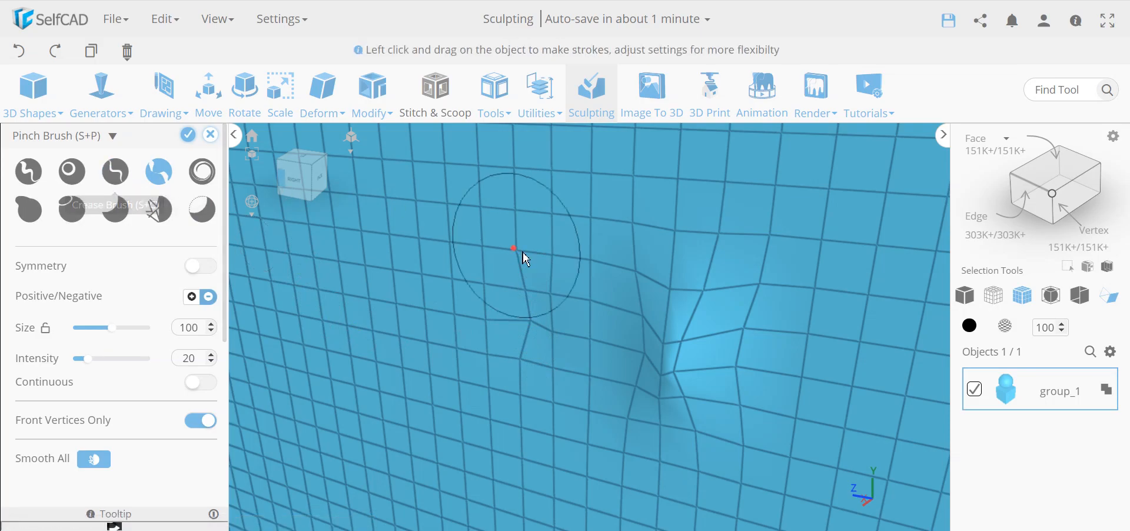
pyautogui.scroll(-3, 695, 275)
pyautogui.scroll(-3, 695, 276)
pyautogui.scroll(3, 694, 407)
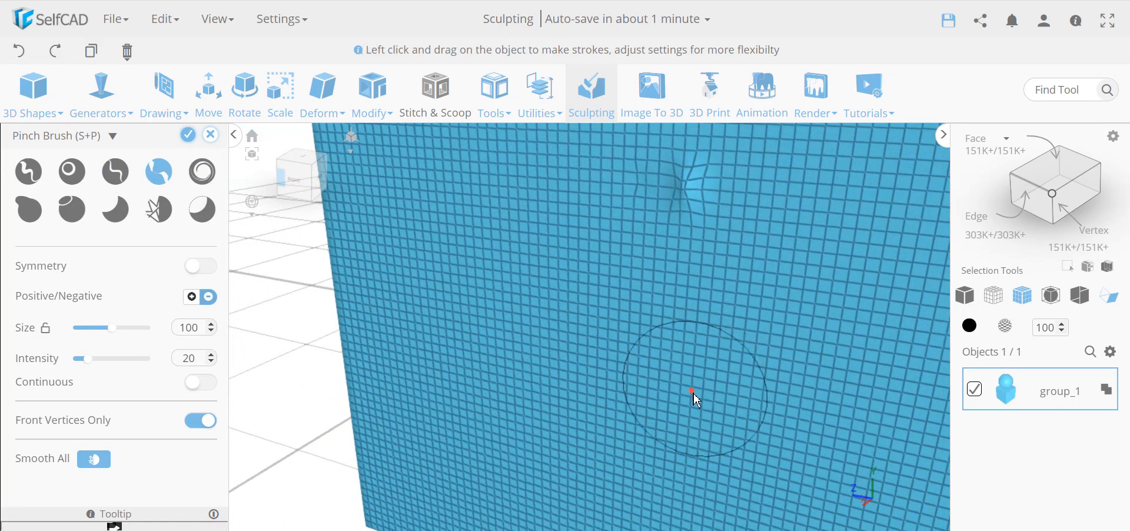
pyautogui.moveTo(693, 371)
pyautogui.mouseDown()
pyautogui.moveTo(691, 394)
pyautogui.moveTo(696, 363)
pyautogui.mouseUp()
pyautogui.scroll(-5, 696, 369)
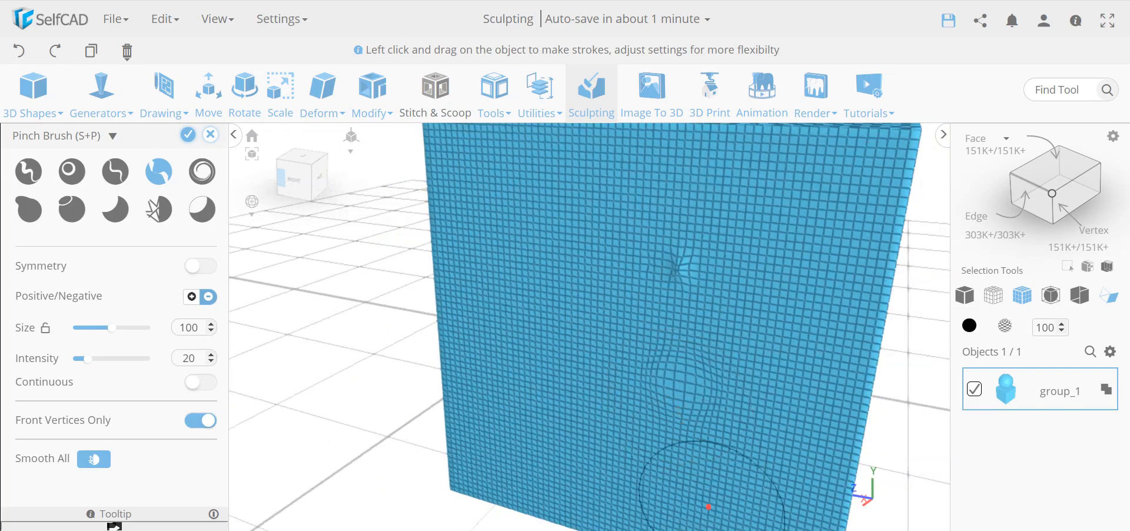
# - Set the Pinch brush to positive with Continuous on and gather the mesh lower on the cube's right face
pyautogui.moveTo(399, 363)
pyautogui.mouseDown()
pyautogui.moveTo(339, 351)
pyautogui.moveTo(348, 356)
pyautogui.mouseUp()
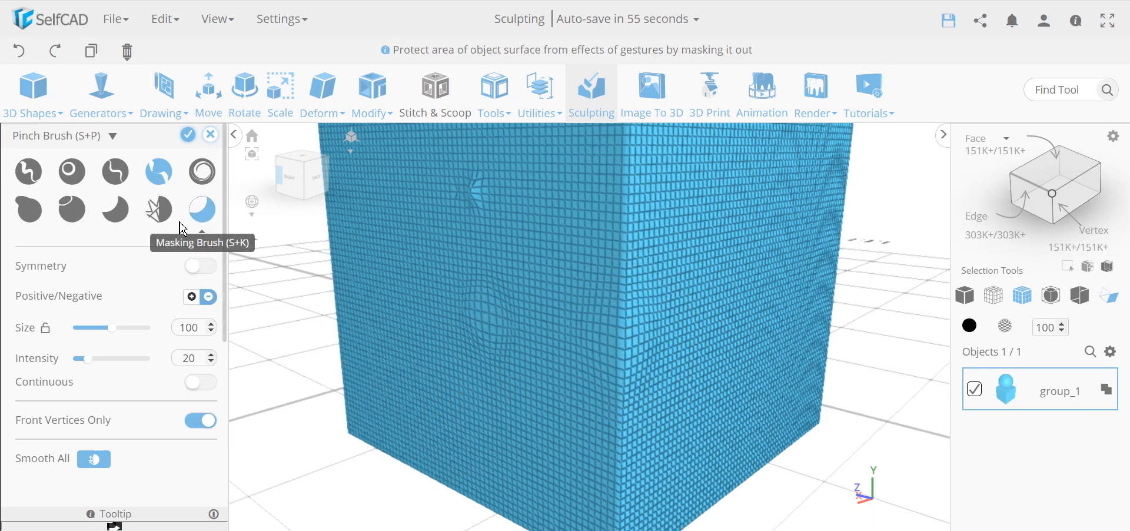
pyautogui.click(192, 300)
pyautogui.moveTo(272, 368); pyautogui.dragTo(323, 373)
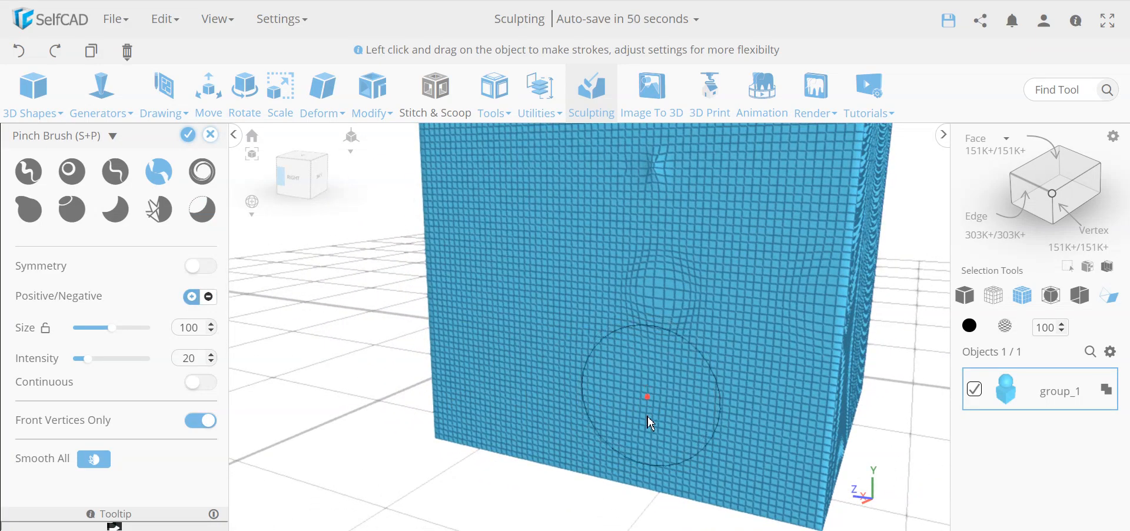
pyautogui.click(212, 390)
pyautogui.moveTo(638, 385)
pyautogui.mouseDown()
pyautogui.moveTo(626, 404)
pyautogui.moveTo(638, 382)
pyautogui.mouseUp()
pyautogui.scroll(2, 629, 393)
pyautogui.scroll(-2, 575, 436)
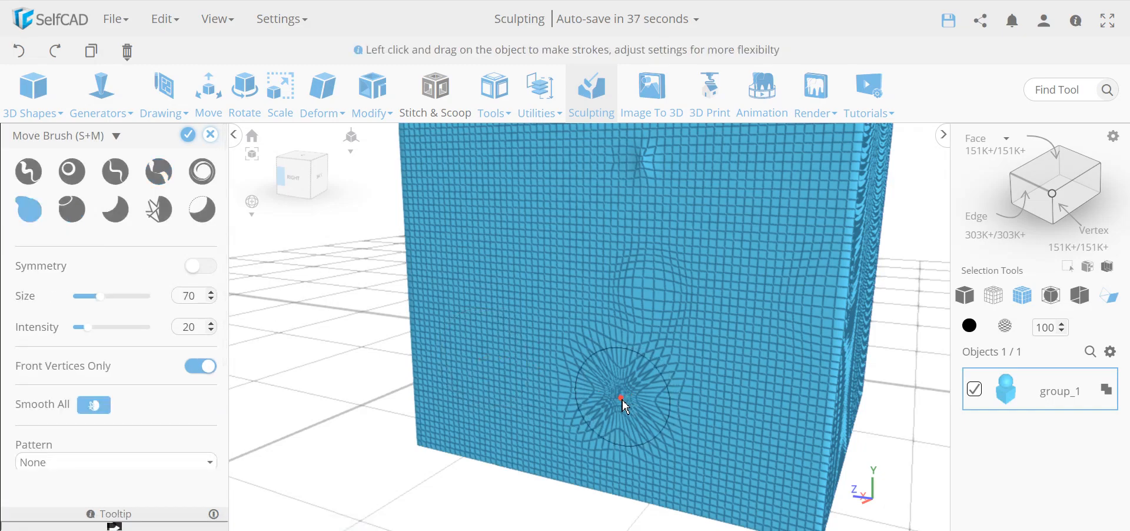
# - Shift the pinched mesh on the cube's right face with Move brush strokes
pyautogui.moveTo(625, 413)
pyautogui.mouseDown()
pyautogui.moveTo(613, 405)
pyautogui.moveTo(518, 472)
pyautogui.moveTo(429, 505)
pyautogui.mouseUp()
pyautogui.moveTo(411, 455); pyautogui.dragTo(480, 443, button='right')
pyautogui.moveTo(780, 366); pyautogui.dragTo(837, 364)
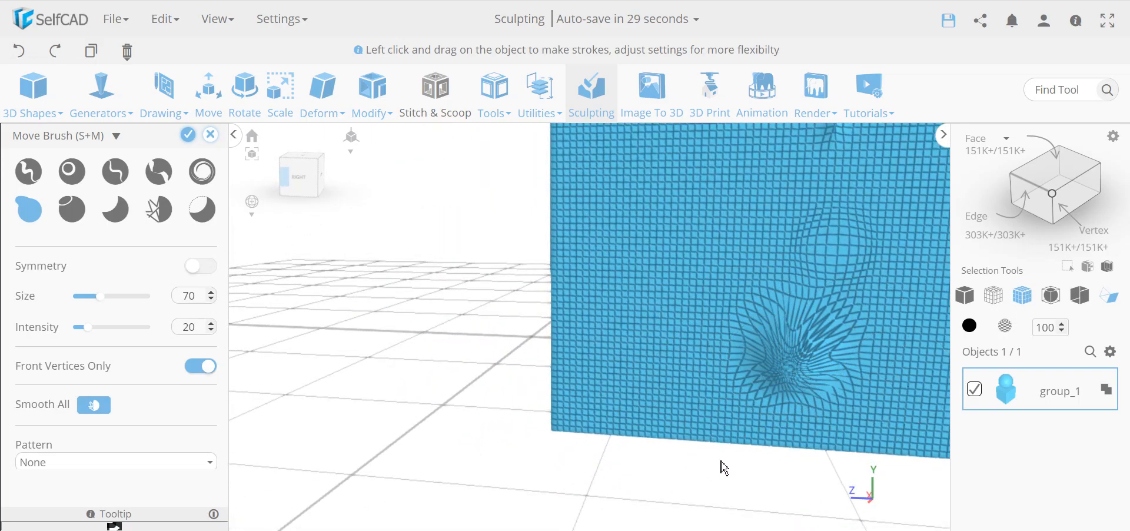
pyautogui.scroll(-1, 719, 461)
# - Return to the Pinch brush and pinch the cube's right face with several strokes near its back edge
pyautogui.click(154, 178)
pyautogui.moveTo(449, 368); pyautogui.dragTo(397, 369, button='right')
pyautogui.moveTo(619, 396); pyautogui.dragTo(618, 401)
pyautogui.moveTo(616, 434)
pyautogui.mouseDown()
pyautogui.moveTo(616, 461)
pyautogui.moveTo(622, 389)
pyautogui.mouseUp()
pyautogui.moveTo(619, 321)
pyautogui.mouseDown()
pyautogui.moveTo(623, 222)
pyautogui.moveTo(624, 432)
pyautogui.moveTo(627, 248)
pyautogui.mouseUp()
pyautogui.scroll(-3, 611, 402)
pyautogui.moveTo(512, 476); pyautogui.dragTo(545, 474, button='right')
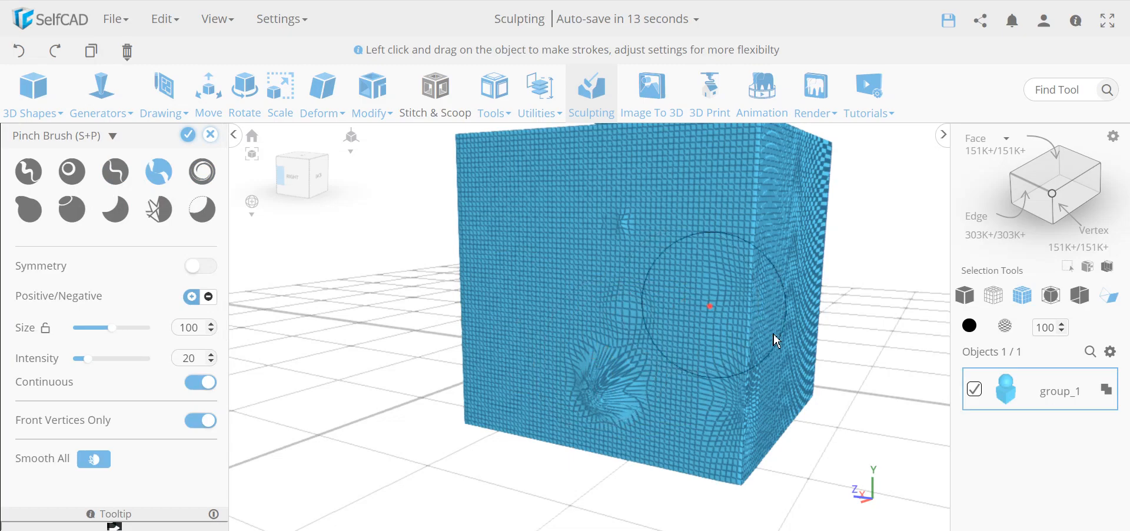
# - Twist a spot on the cube's right face with the Twist brush and pull the nearby mesh sideways with the Move brush
pyautogui.moveTo(377, 405); pyautogui.dragTo(358, 398, button='right')
pyautogui.click(203, 172)
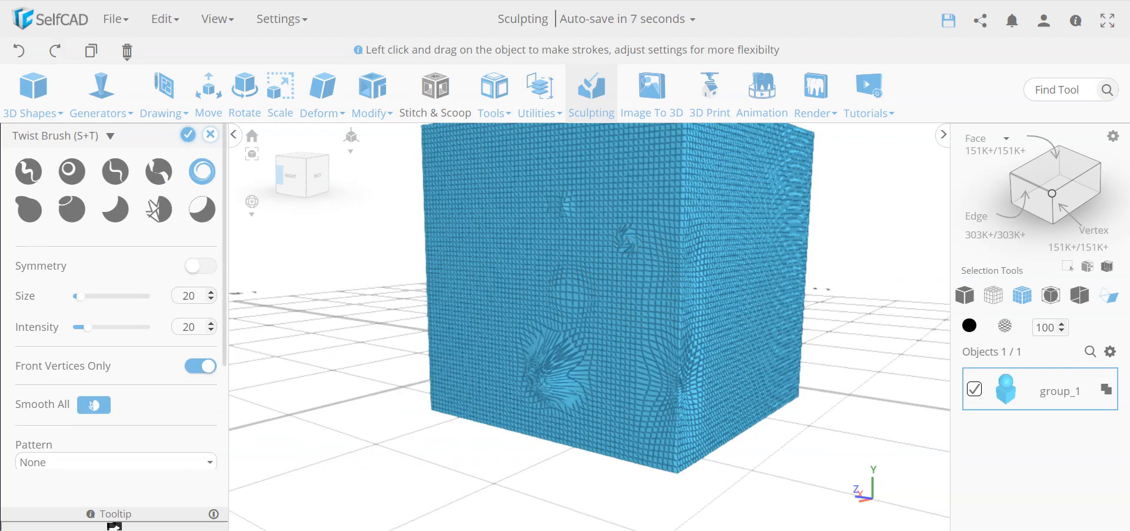
pyautogui.click(31, 212)
pyautogui.moveTo(647, 339)
pyautogui.mouseDown()
pyautogui.moveTo(580, 287)
pyautogui.moveTo(460, 362)
pyautogui.moveTo(659, 295)
pyautogui.moveTo(641, 331)
pyautogui.moveTo(676, 336)
pyautogui.mouseUp()
# - Pull a long spike out from the cube's lower corner with the Drag brush
pyautogui.click(72, 209)
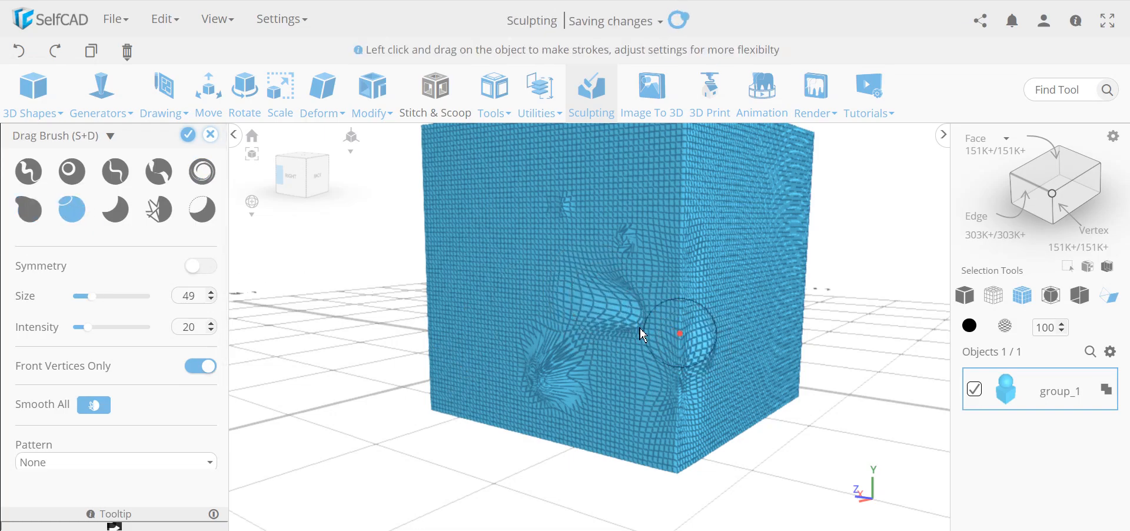
pyautogui.moveTo(670, 393)
pyautogui.mouseDown()
pyautogui.moveTo(683, 462)
pyautogui.moveTo(818, 481)
pyautogui.mouseUp()
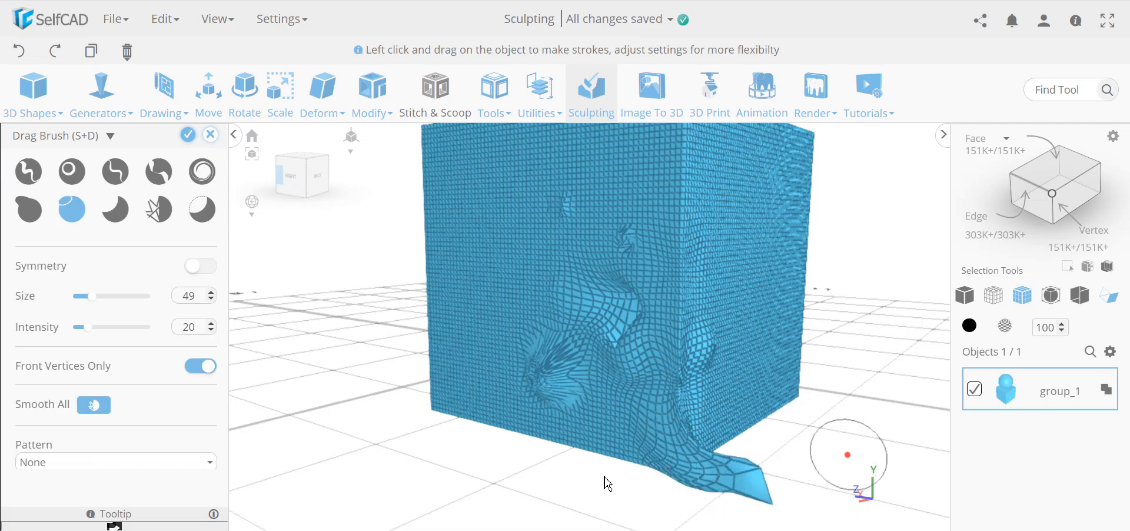
pyautogui.scroll(-2, 611, 484)
# - Turn on Dynamic and pull a branching arm out of the cube's edge with the Drag brush
pyautogui.scroll(-3, 187, 405)
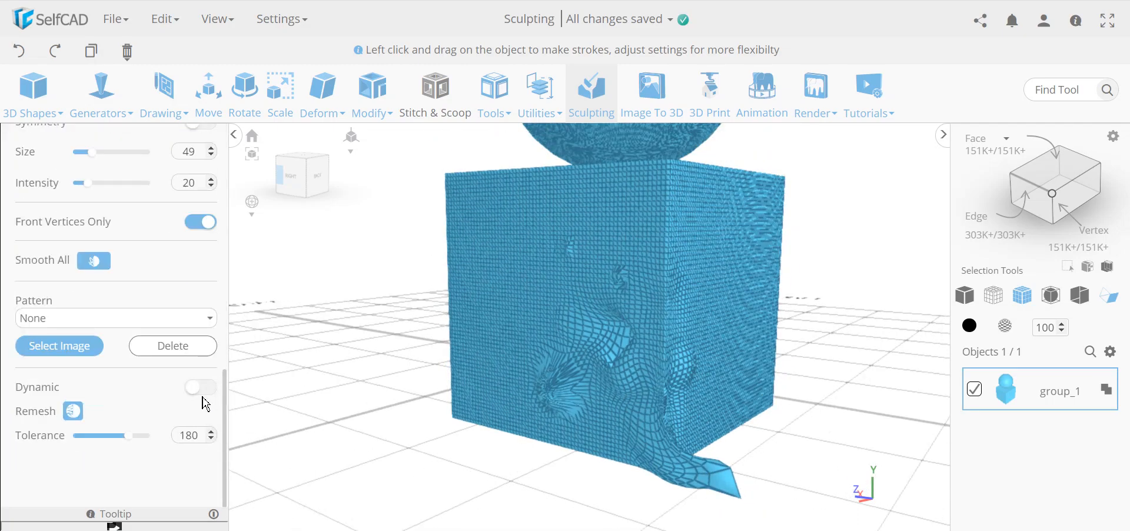
pyautogui.click(201, 388)
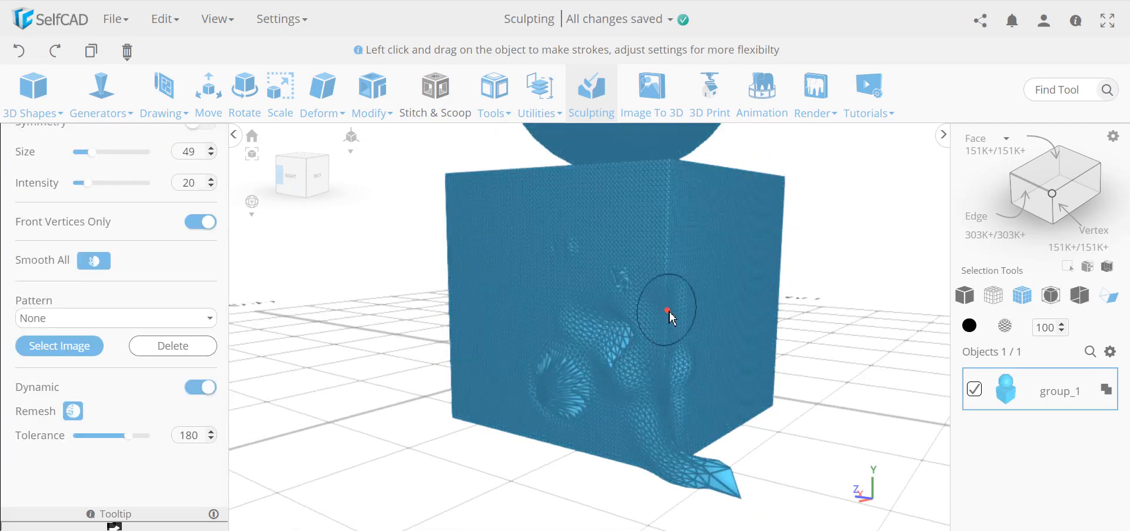
pyautogui.moveTo(732, 339); pyautogui.dragTo(826, 408)
pyautogui.moveTo(858, 379); pyautogui.dragTo(886, 211)
pyautogui.moveTo(835, 285)
pyautogui.mouseDown()
pyautogui.moveTo(818, 229)
pyautogui.moveTo(824, 177)
pyautogui.mouseUp()
pyautogui.moveTo(871, 221); pyautogui.dragTo(904, 171)
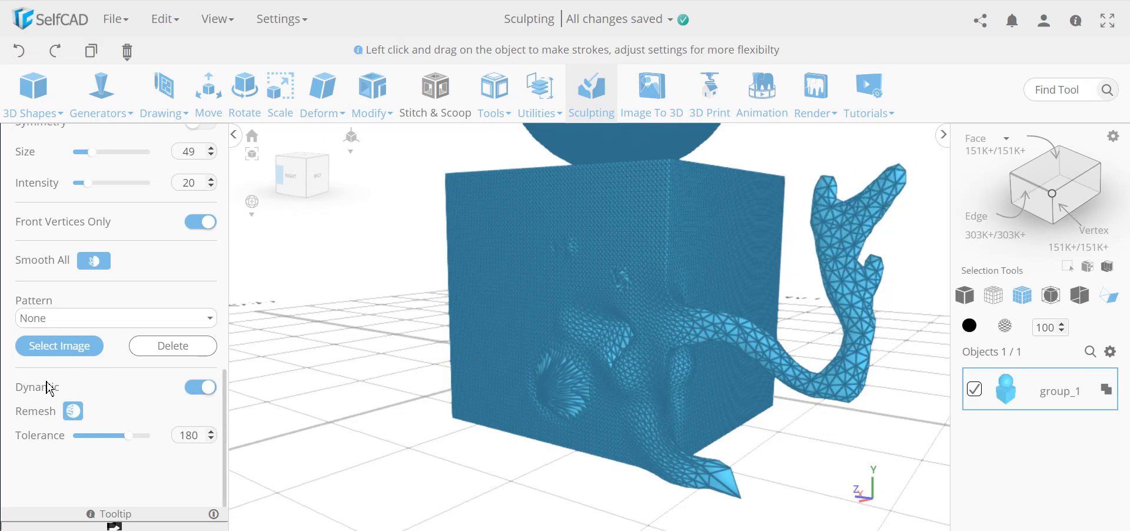
# - Drag the underside of the branching arm down to meet the lower spike
pyautogui.moveTo(833, 401)
pyautogui.mouseDown()
pyautogui.moveTo(847, 463)
pyautogui.moveTo(757, 516)
pyautogui.moveTo(810, 490)
pyautogui.mouseUp()
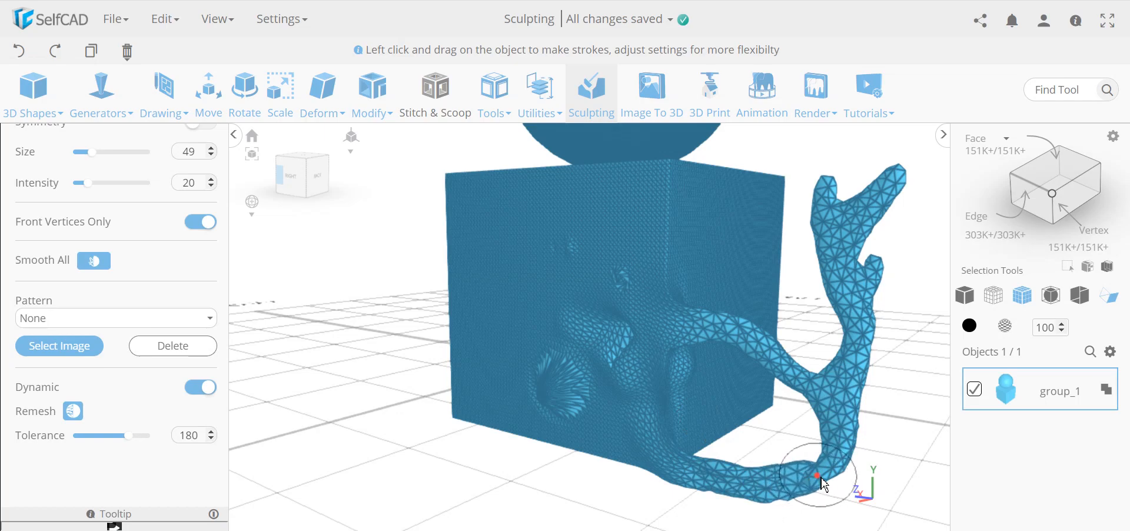
pyautogui.scroll(3, 821, 477)
pyautogui.scroll(-2, 817, 479)
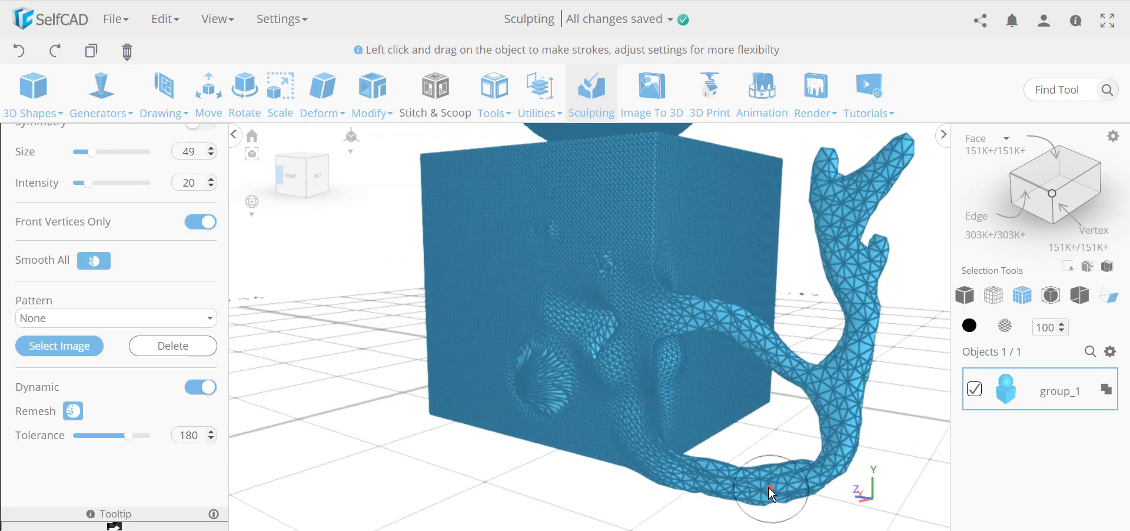
pyautogui.scroll(3, 772, 494)
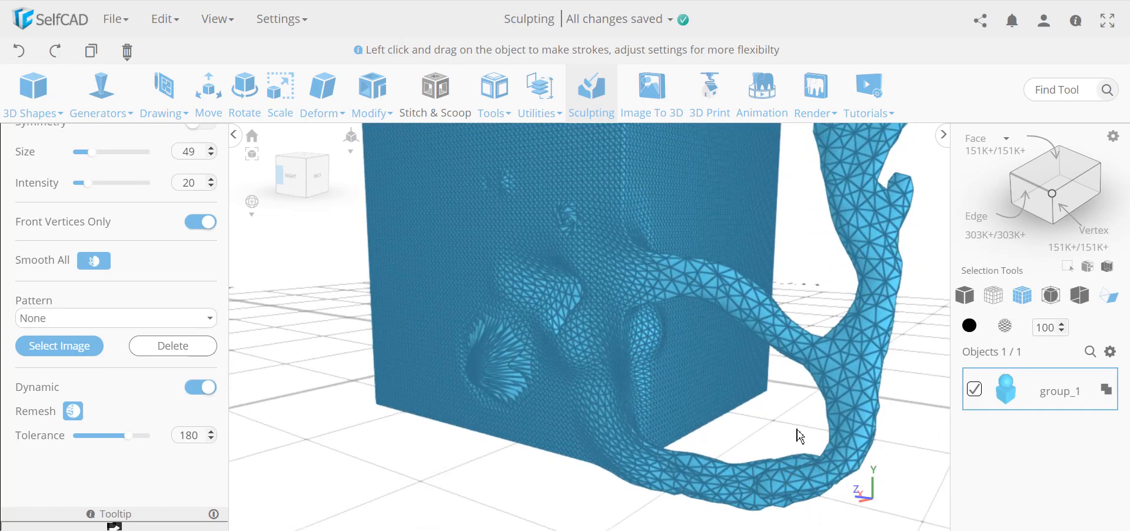
pyautogui.moveTo(800, 435); pyautogui.dragTo(728, 431)
pyautogui.moveTo(397, 441)
pyautogui.mouseDown()
pyautogui.moveTo(436, 480)
pyautogui.moveTo(565, 446)
pyautogui.mouseUp()
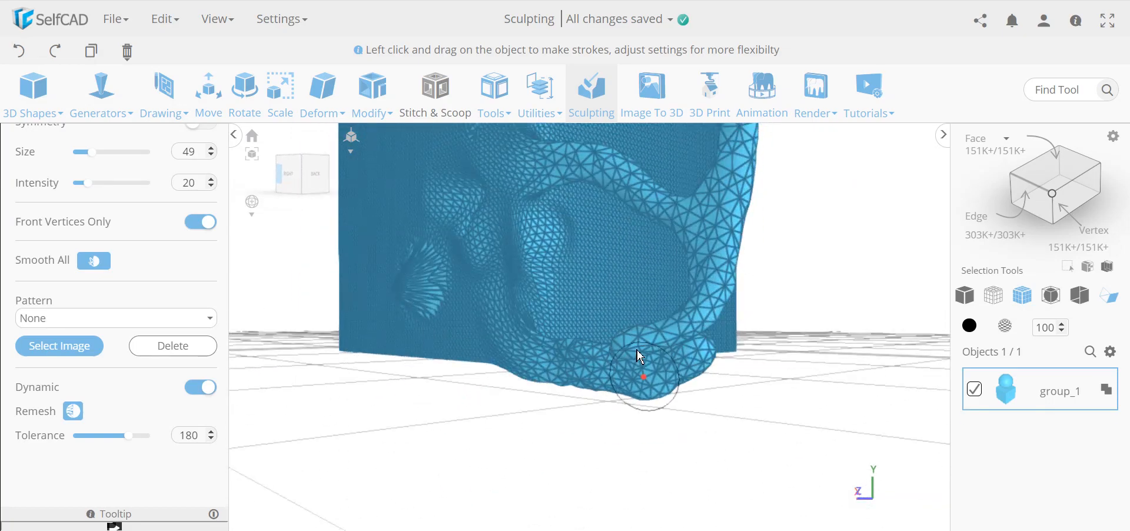
# - Examine from several angles whether the branching arm and the lower spike are joined
pyautogui.scroll(-2, 729, 394)
pyautogui.moveTo(547, 437); pyautogui.dragTo(597, 447)
pyautogui.scroll(-2, 674, 425)
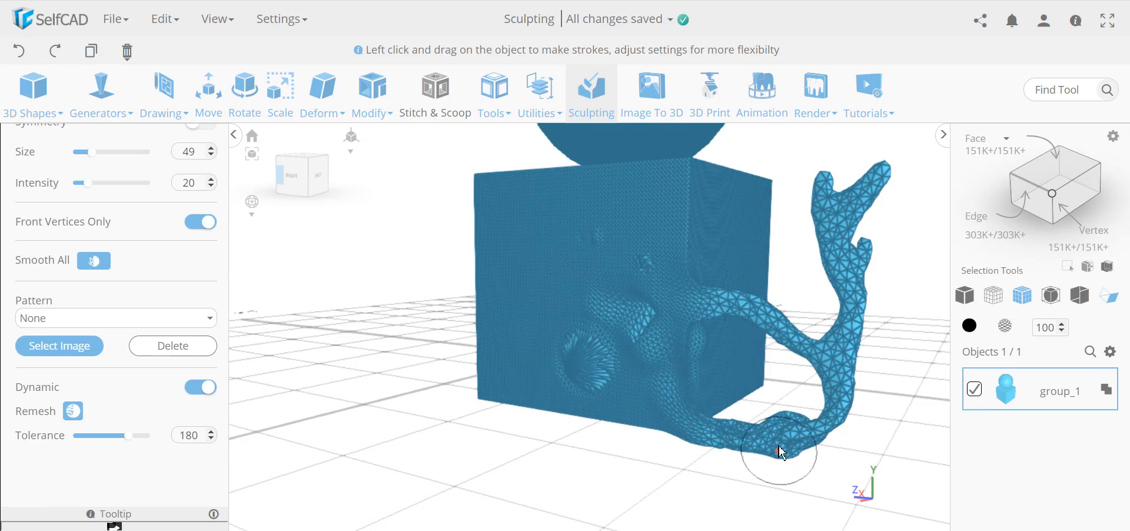
pyautogui.scroll(5, 783, 460)
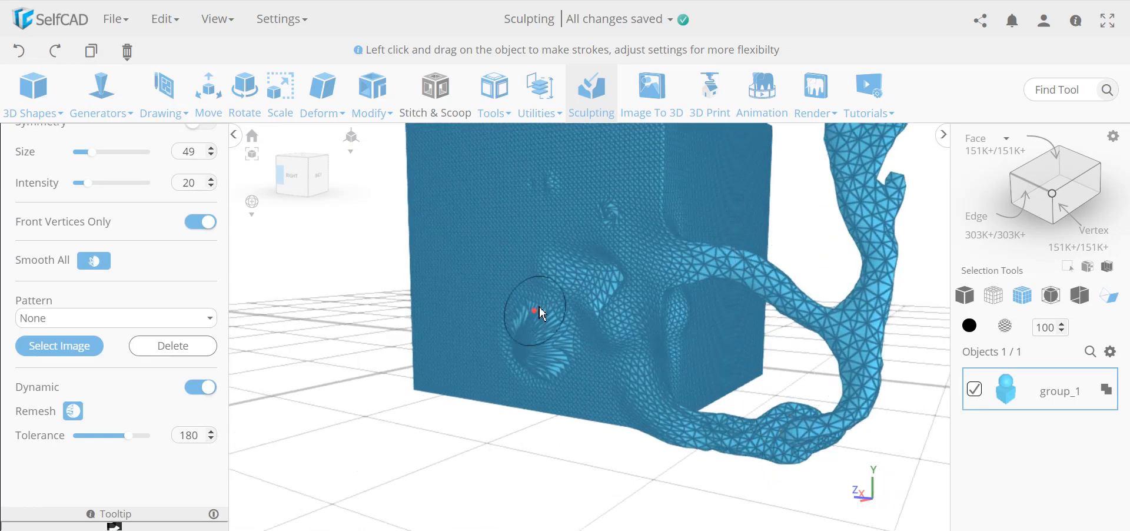
pyautogui.scroll(-5, 828, 346)
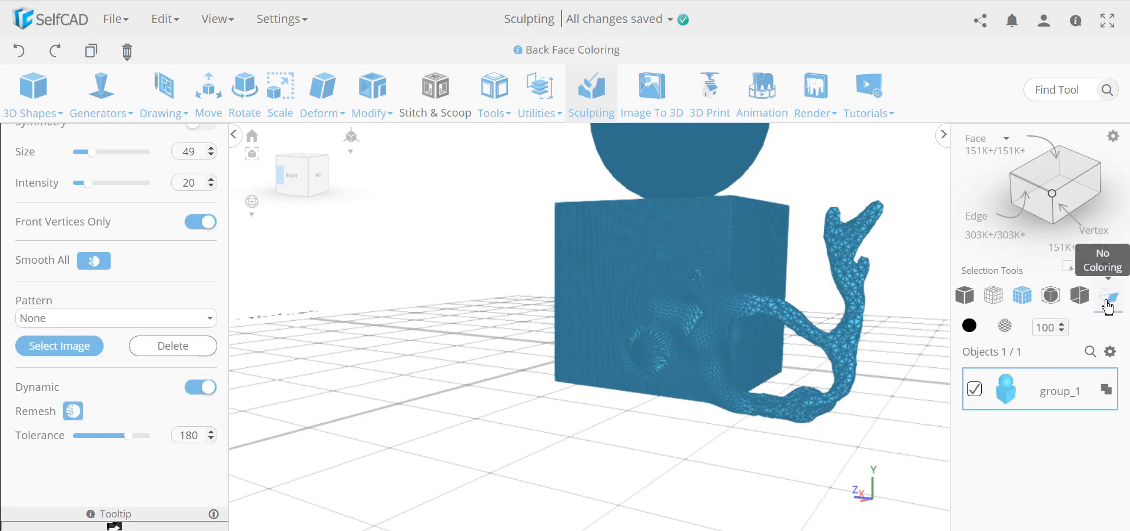
pyautogui.moveTo(653, 478); pyautogui.dragTo(352, 381, button='right')
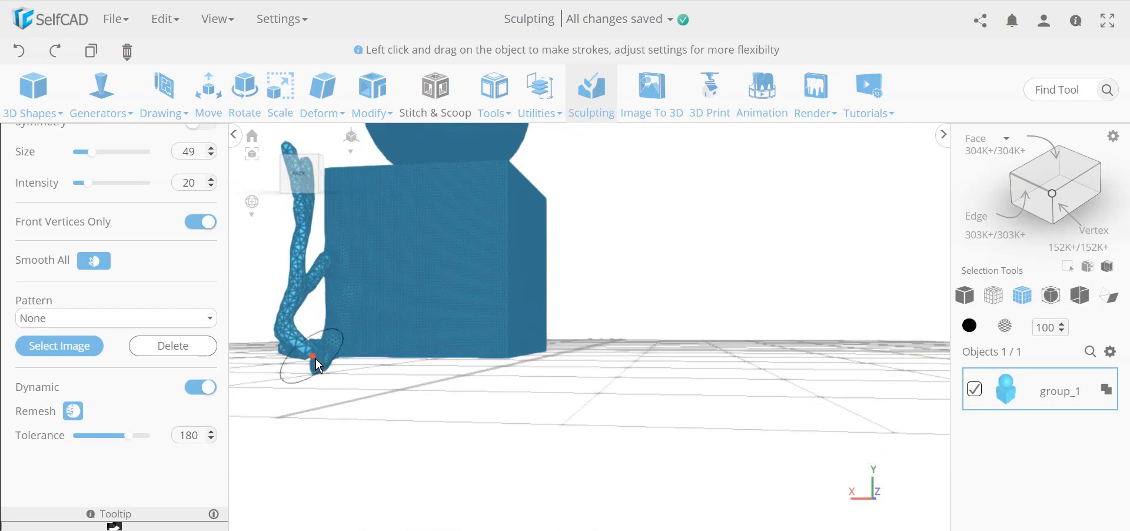
pyautogui.moveTo(331, 412)
pyautogui.mouseDown(button='right')
pyautogui.moveTo(412, 405)
pyautogui.moveTo(447, 456)
pyautogui.moveTo(471, 449)
pyautogui.mouseUp(button='right')
pyautogui.moveTo(351, 362)
pyautogui.mouseDown(button='right')
pyautogui.moveTo(361, 379)
pyautogui.moveTo(446, 397)
pyautogui.mouseUp(button='right')
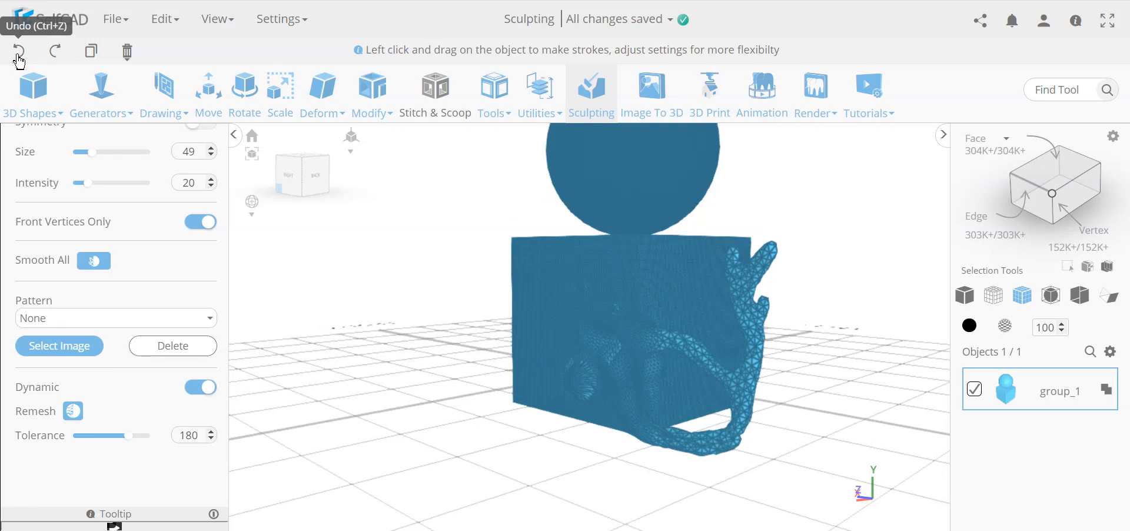
# - Undo the latest drag strokes that brought the arm and the lower spike together
pyautogui.click(18, 58)
pyautogui.click(17, 58)
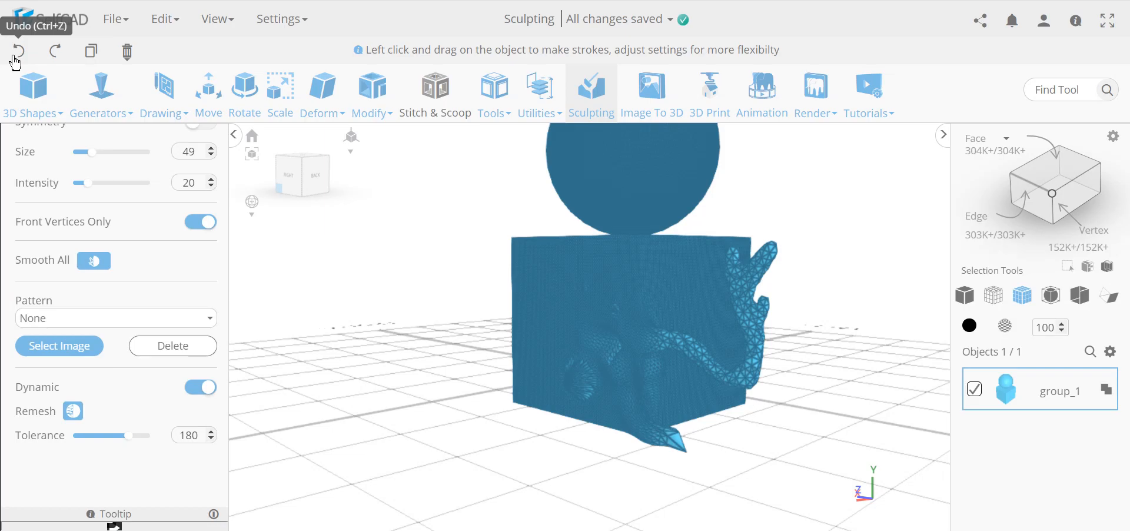
# - Undo the remaining Drag-brush strokes, including the branching arm and lower spike, and the activation of Dynamic
pyautogui.scroll(5, 318, 260)
pyautogui.click(20, 56)
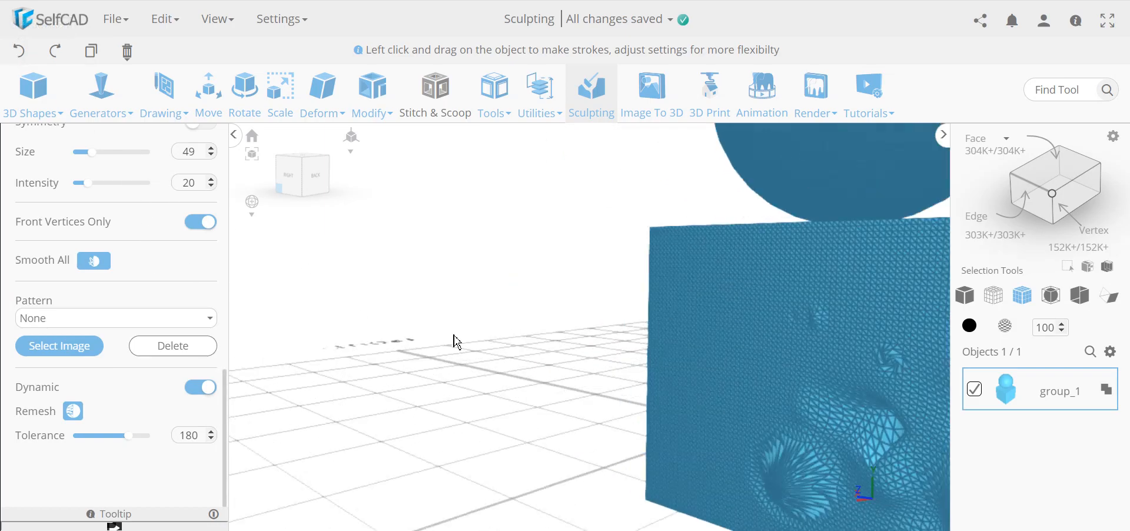
pyautogui.scroll(-7, 457, 341)
pyautogui.click(30, 57)
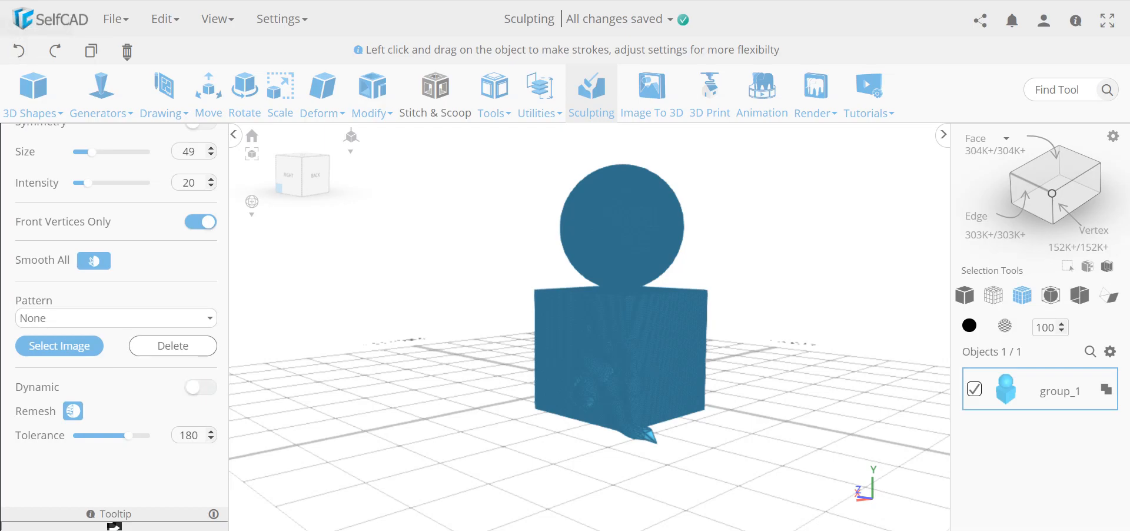
pyautogui.moveTo(468, 346); pyautogui.dragTo(507, 342)
pyautogui.scroll(3, 170, 194)
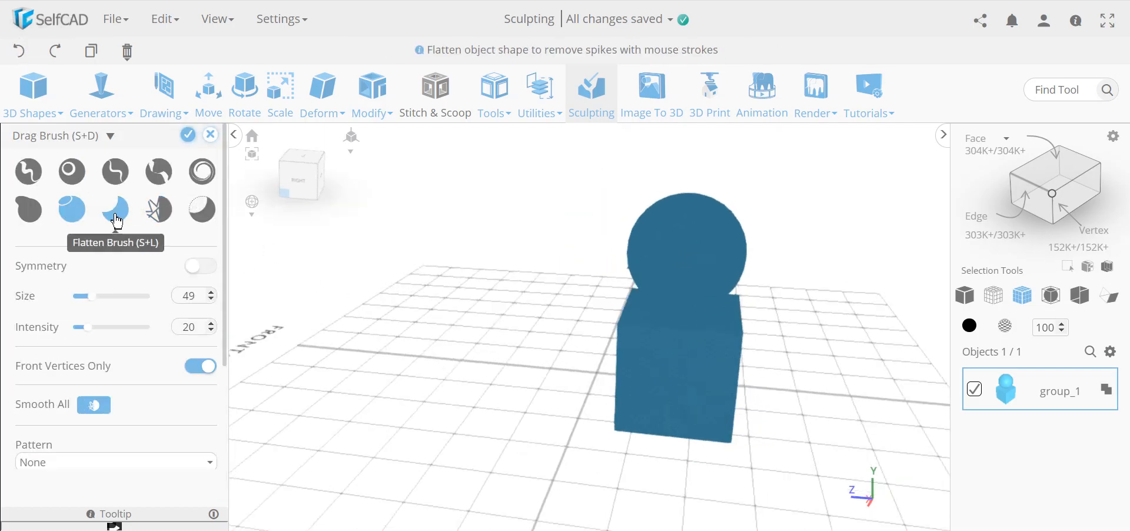
pyautogui.moveTo(512, 379); pyautogui.dragTo(530, 359)
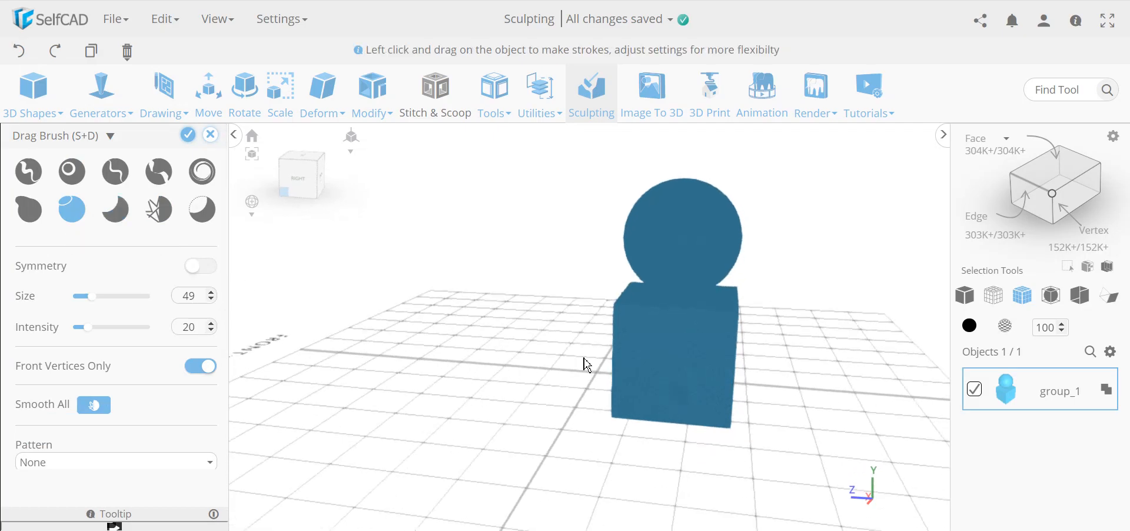
# - Switch the model display to the solid view without wireframe and select the Flatten Brush
pyautogui.click(966, 305)
pyautogui.moveTo(846, 349); pyautogui.dragTo(847, 354)
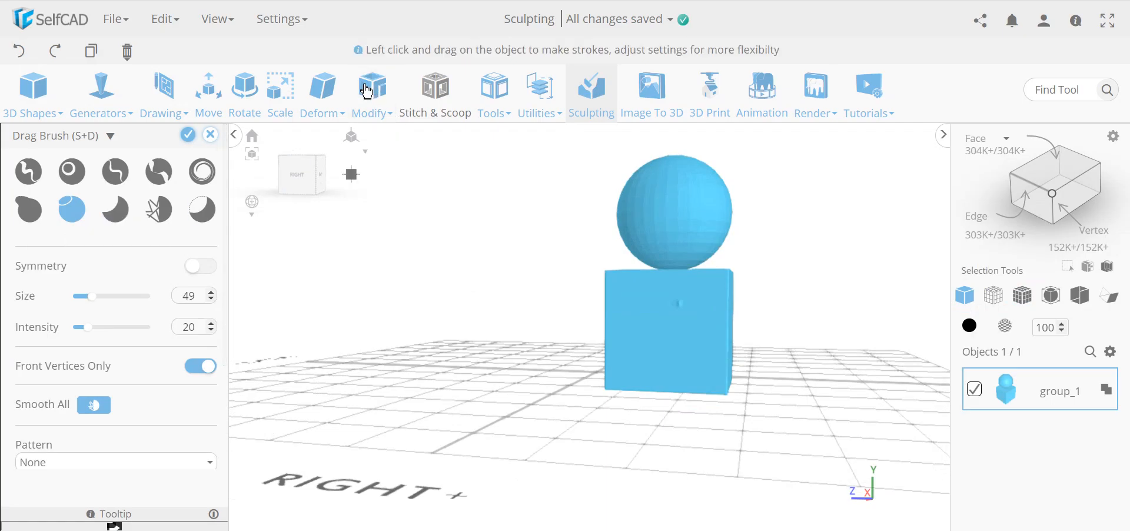
pyautogui.click(330, 97)
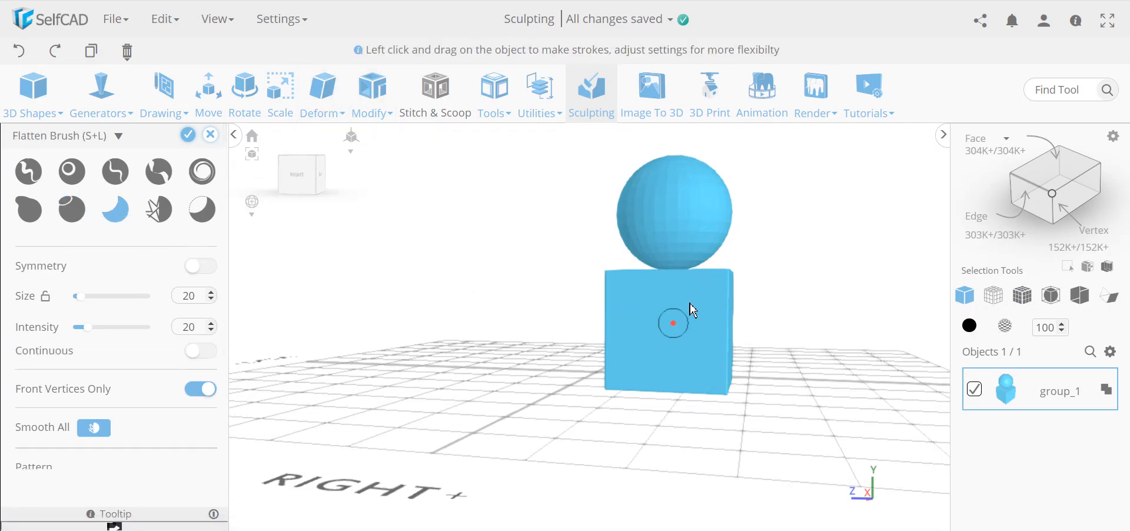
pyautogui.scroll(2, 697, 357)
pyautogui.moveTo(843, 423)
pyautogui.mouseDown()
pyautogui.moveTo(762, 442)
pyautogui.moveTo(772, 449)
pyautogui.mouseUp()
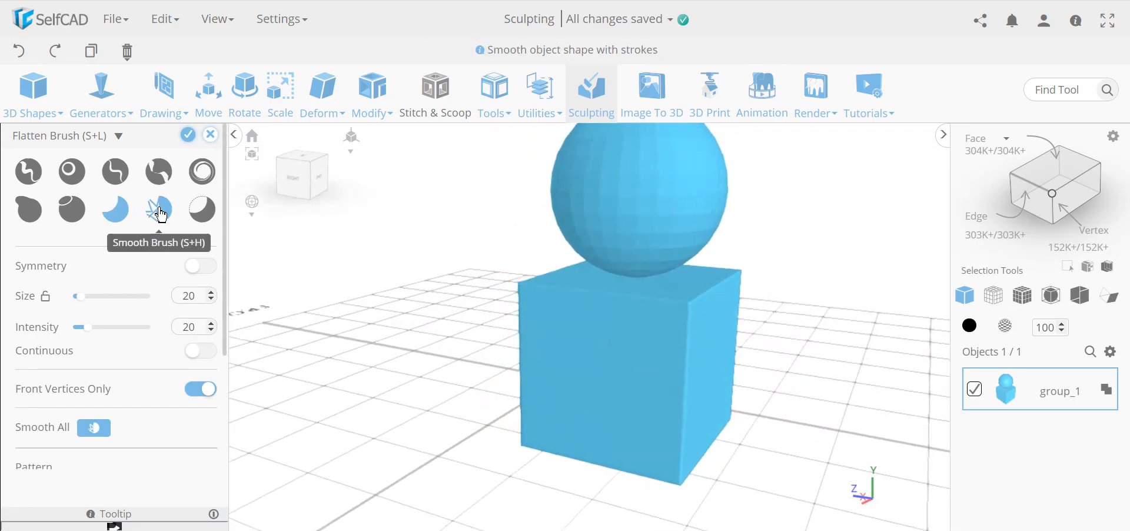
pyautogui.moveTo(391, 346); pyautogui.dragTo(398, 371)
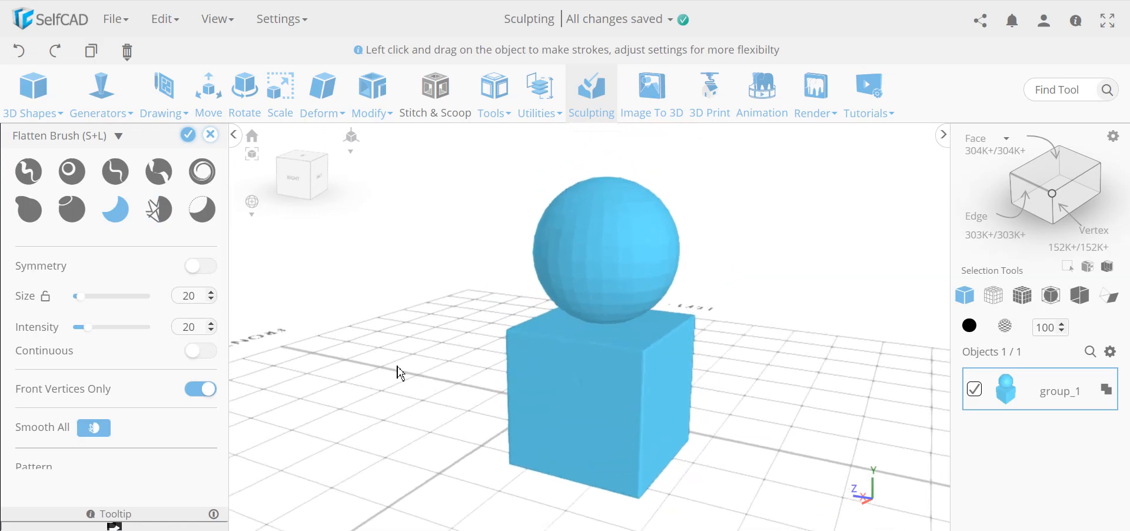
# - Choose the Smooth Brush with size 132 and intensity 62 and smooth the sphere's faceted surface from several sides
pyautogui.click(369, 106)
pyautogui.click(171, 209)
pyautogui.scroll(3, 598, 276)
pyautogui.scroll(2, 600, 245)
pyautogui.scroll(-2, 627, 258)
pyautogui.moveTo(765, 248); pyautogui.dragTo(771, 266, button='right')
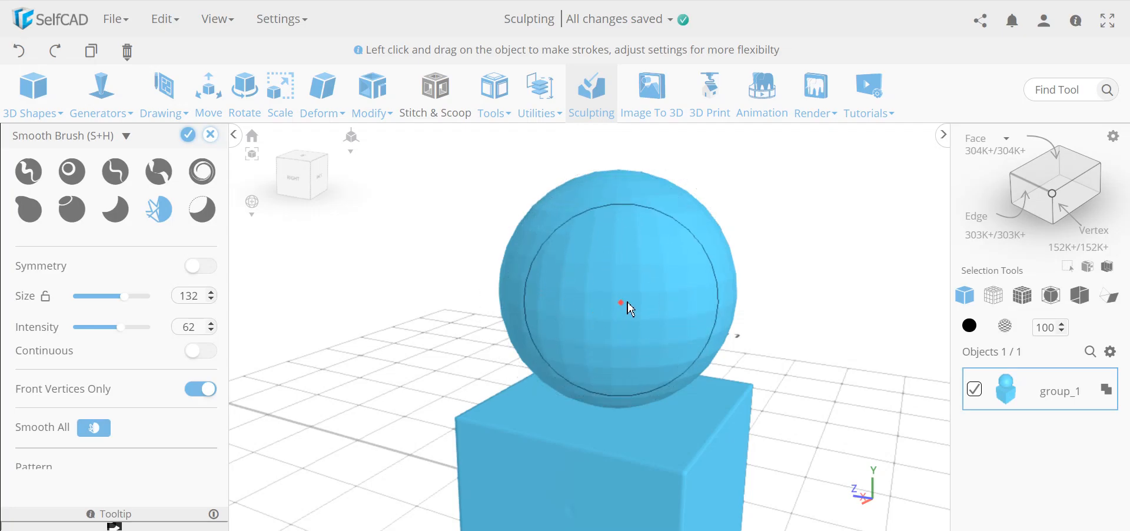
pyautogui.scroll(2, 613, 302)
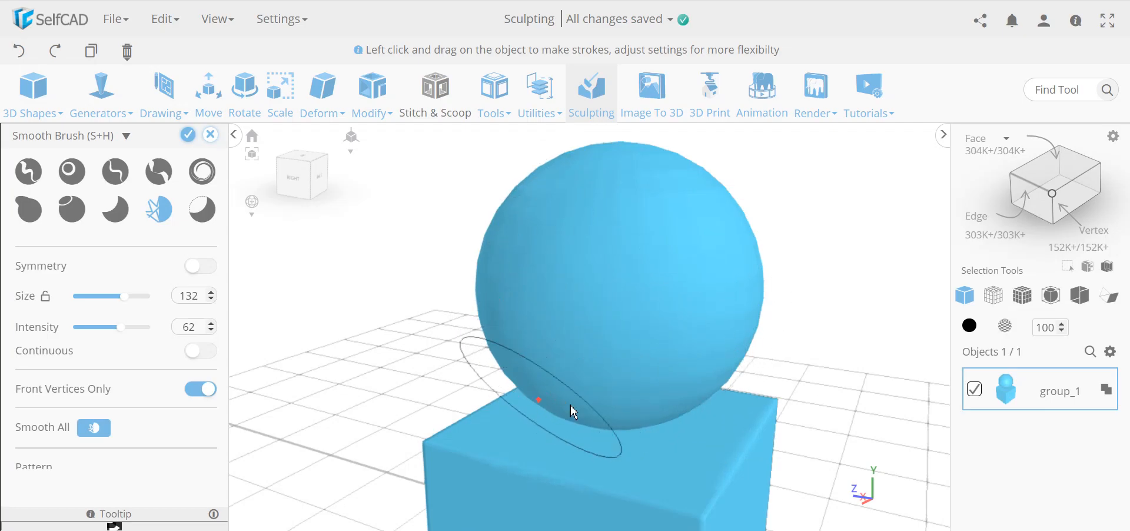
pyautogui.moveTo(866, 341); pyautogui.dragTo(505, 300)
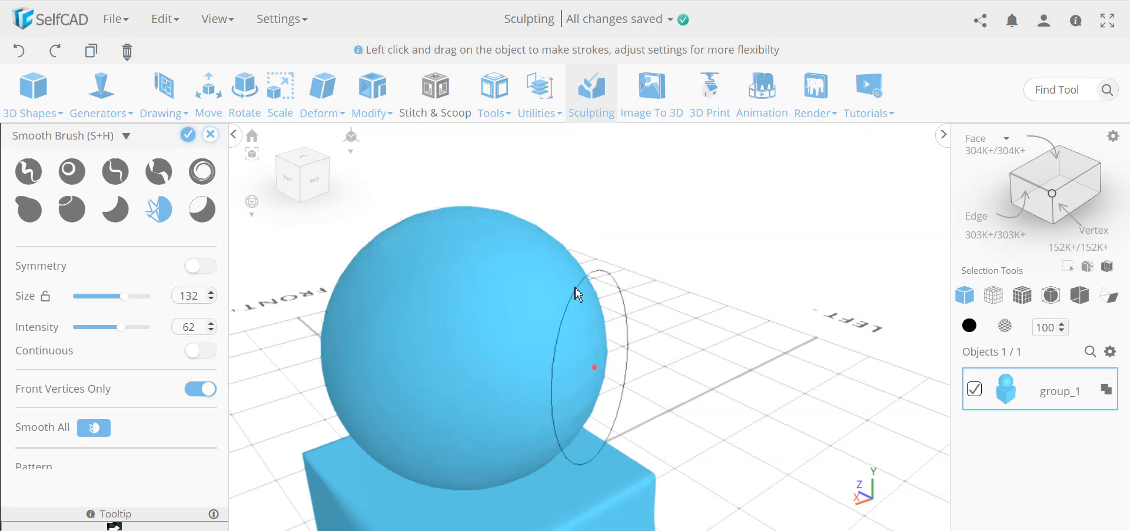
pyautogui.moveTo(783, 330)
pyautogui.mouseDown()
pyautogui.moveTo(728, 330)
pyautogui.moveTo(742, 321)
pyautogui.mouseUp()
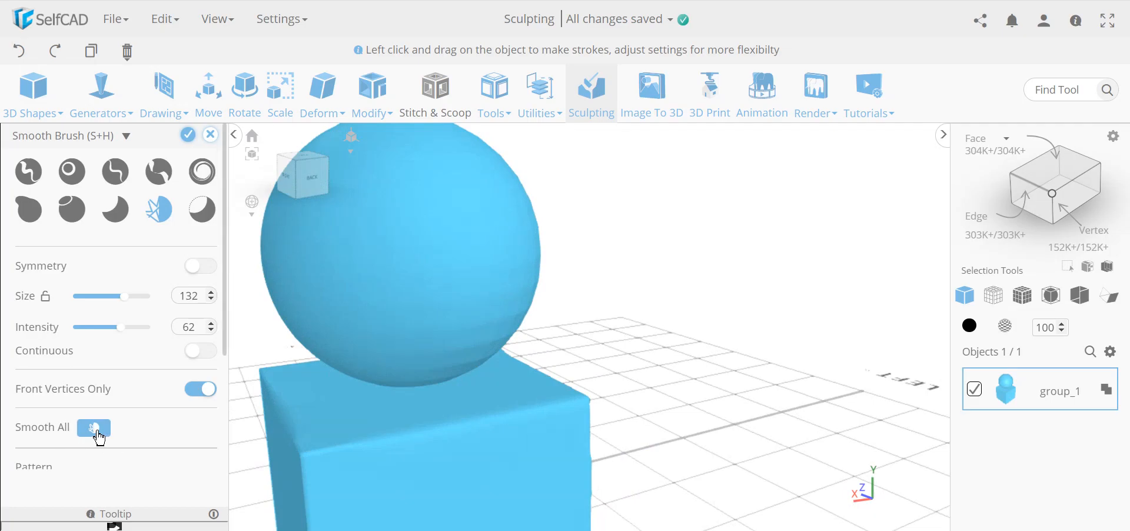
# - Apply Smooth All to the whole group to soften the sphere's facets and the cube's edges
pyautogui.moveTo(760, 368)
pyautogui.mouseDown()
pyautogui.moveTo(679, 376)
pyautogui.moveTo(821, 359)
pyautogui.moveTo(782, 399)
pyautogui.moveTo(344, 441)
pyautogui.mouseUp()
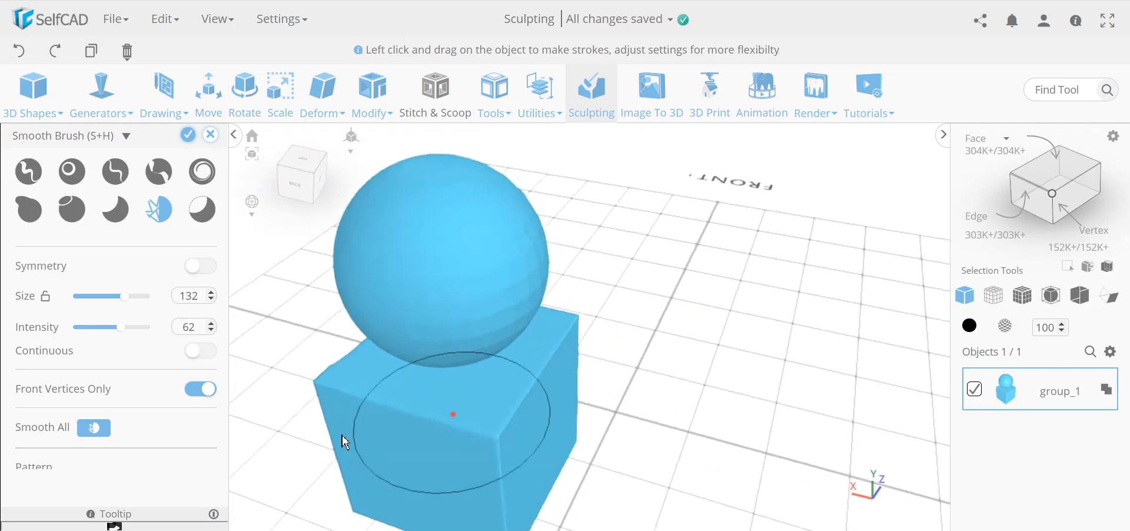
pyautogui.click(103, 441)
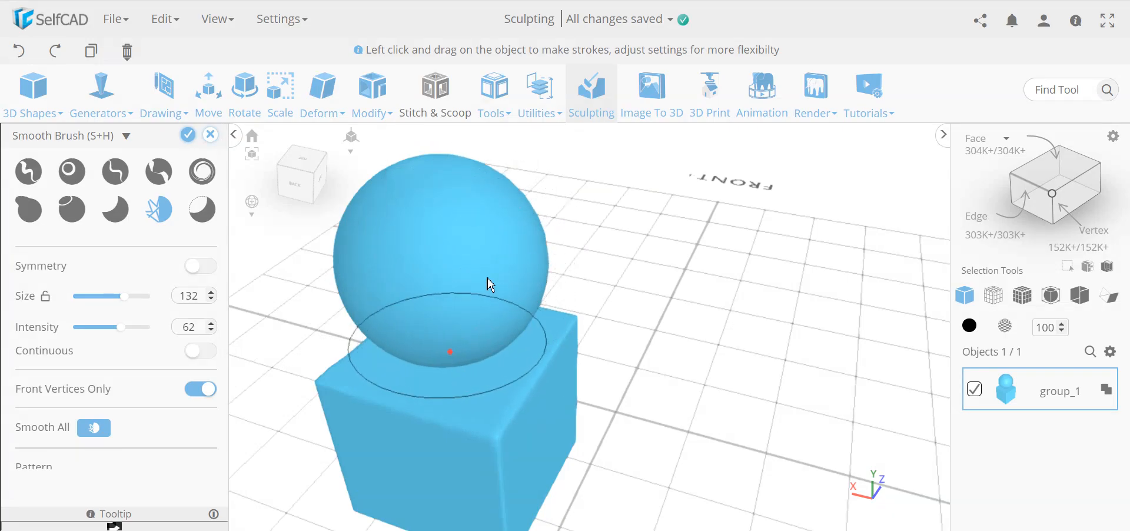
pyautogui.moveTo(732, 375)
pyautogui.mouseDown()
pyautogui.moveTo(555, 424)
pyautogui.moveTo(544, 412)
pyautogui.mouseUp()
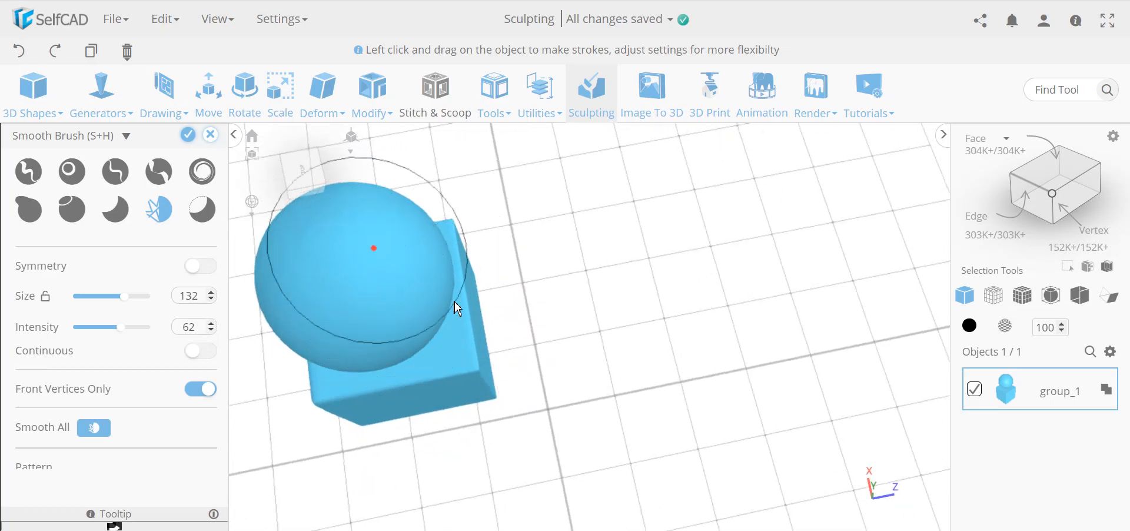
pyautogui.moveTo(619, 391)
pyautogui.mouseDown()
pyautogui.moveTo(885, 366)
pyautogui.moveTo(321, 369)
pyautogui.moveTo(620, 362)
pyautogui.moveTo(477, 400)
pyautogui.moveTo(540, 405)
pyautogui.mouseUp()
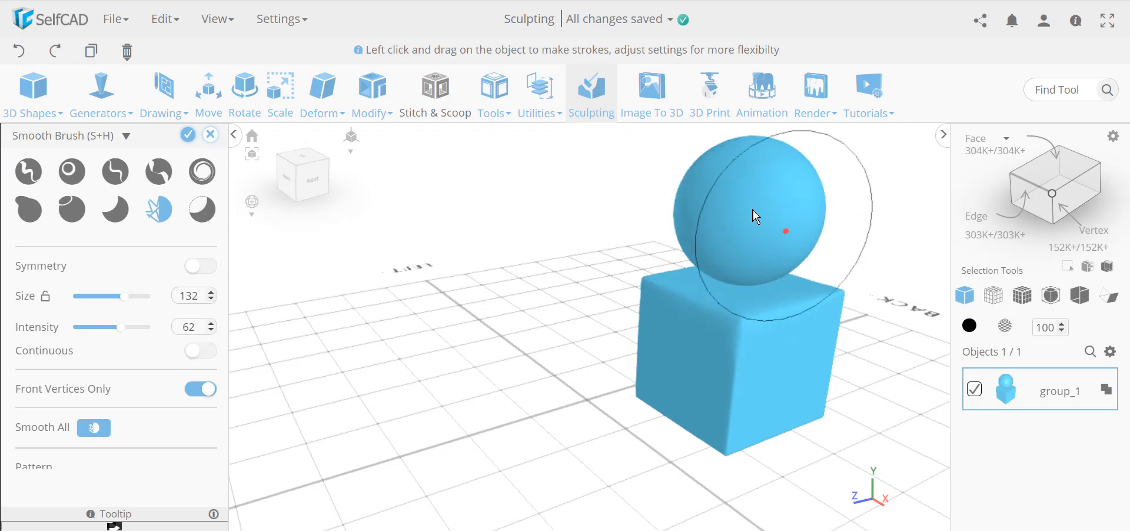
pyautogui.moveTo(486, 385); pyautogui.dragTo(448, 414)
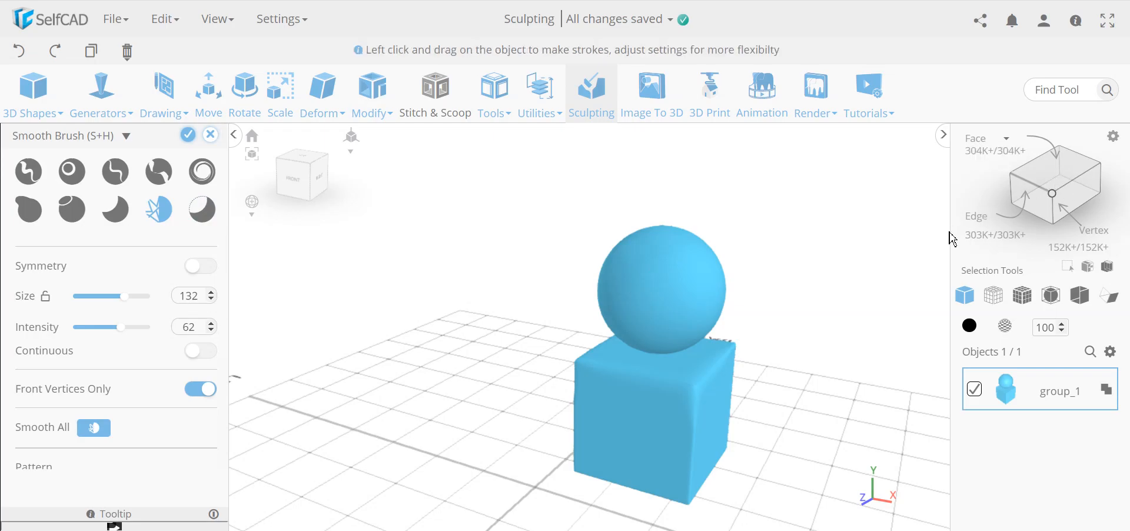
# - Paint two arched masks across the front of the sphere with the Masking Brush at size 20 and intensity 20
pyautogui.click(202, 209)
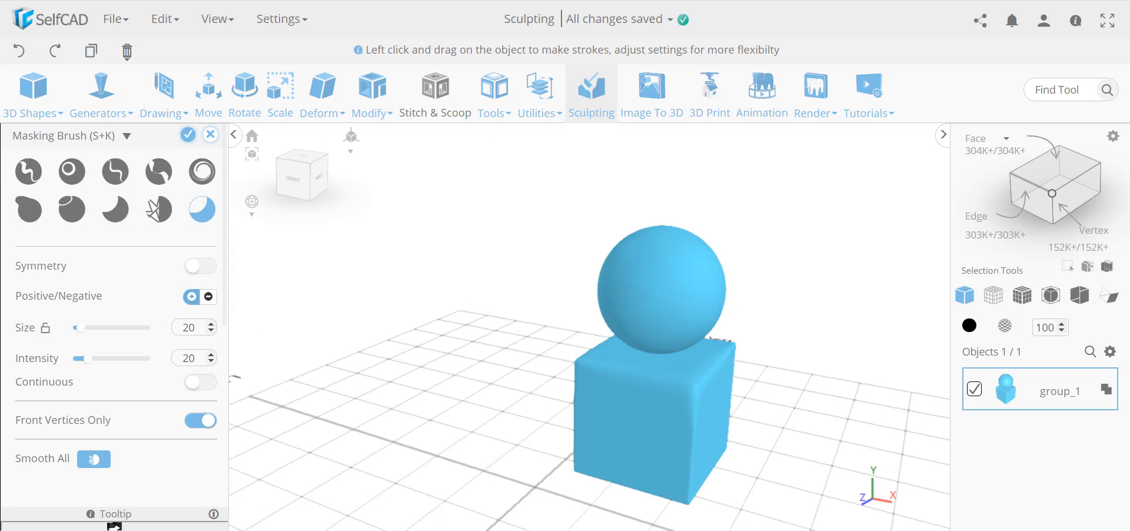
pyautogui.moveTo(618, 288)
pyautogui.mouseDown()
pyautogui.moveTo(669, 260)
pyautogui.moveTo(710, 307)
pyautogui.mouseUp()
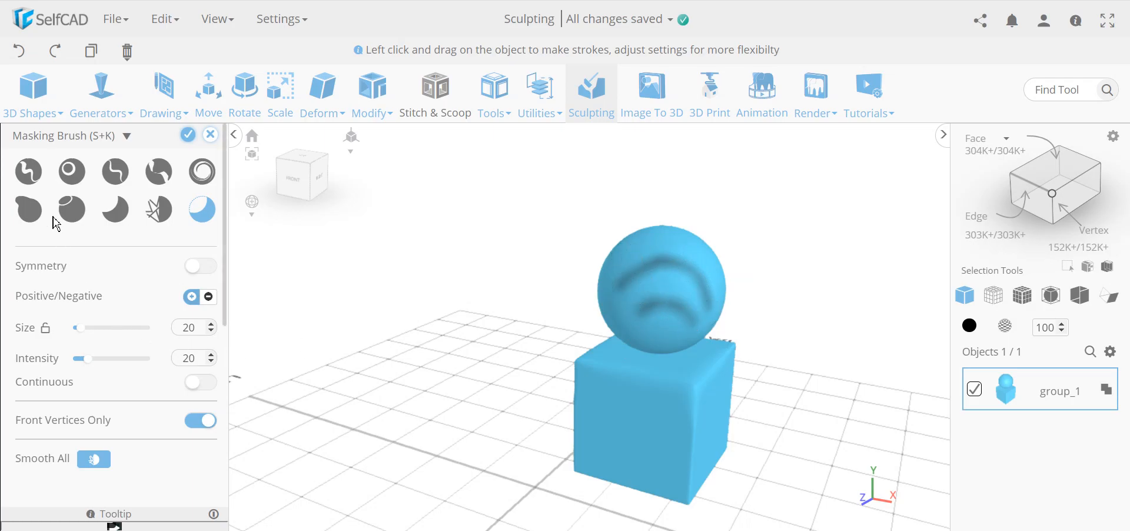
# - Set the Standard Brush intensity to 57 and sculpt the sphere's surface around the masked arches
pyautogui.click(23, 174)
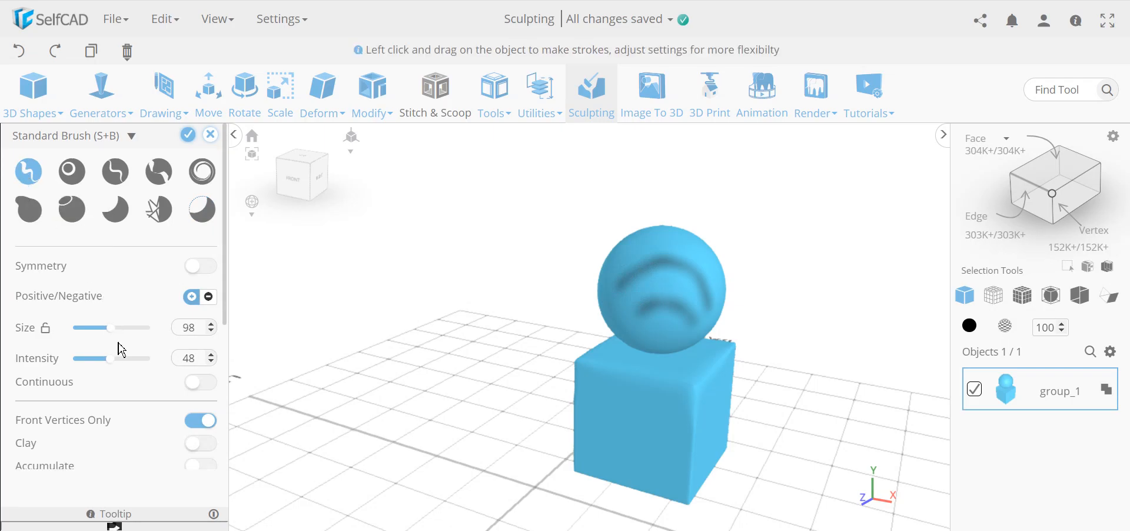
pyautogui.moveTo(117, 358); pyautogui.dragTo(116, 357)
pyautogui.moveTo(677, 295)
pyautogui.mouseDown()
pyautogui.moveTo(631, 303)
pyautogui.moveTo(672, 320)
pyautogui.moveTo(690, 310)
pyautogui.moveTo(680, 299)
pyautogui.mouseUp()
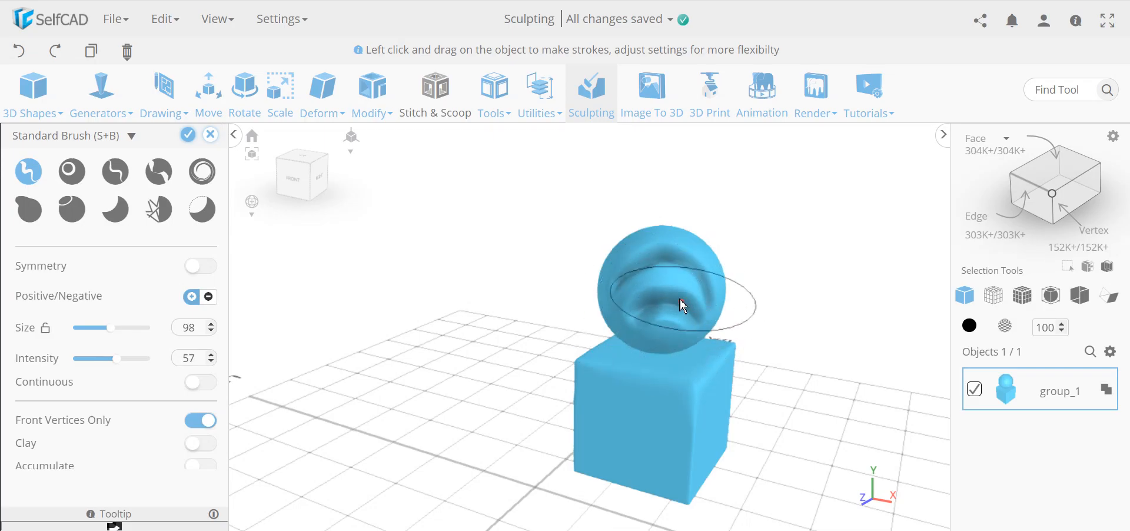
pyautogui.scroll(4, 681, 299)
pyautogui.moveTo(822, 382)
pyautogui.mouseDown(button='right')
pyautogui.moveTo(769, 393)
pyautogui.moveTo(839, 378)
pyautogui.moveTo(867, 395)
pyautogui.mouseUp(button='right')
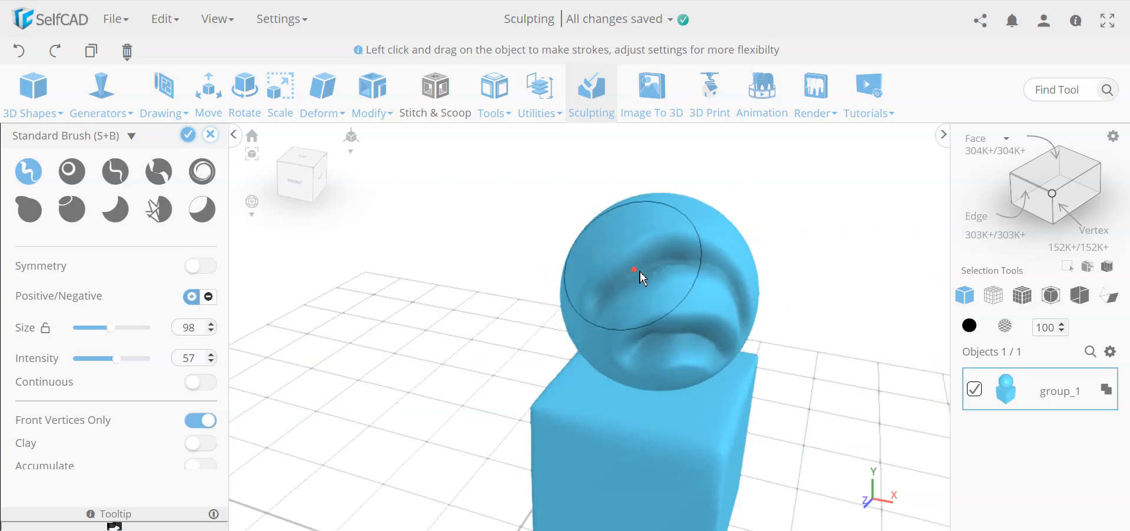
pyautogui.moveTo(631, 276); pyautogui.dragTo(601, 298)
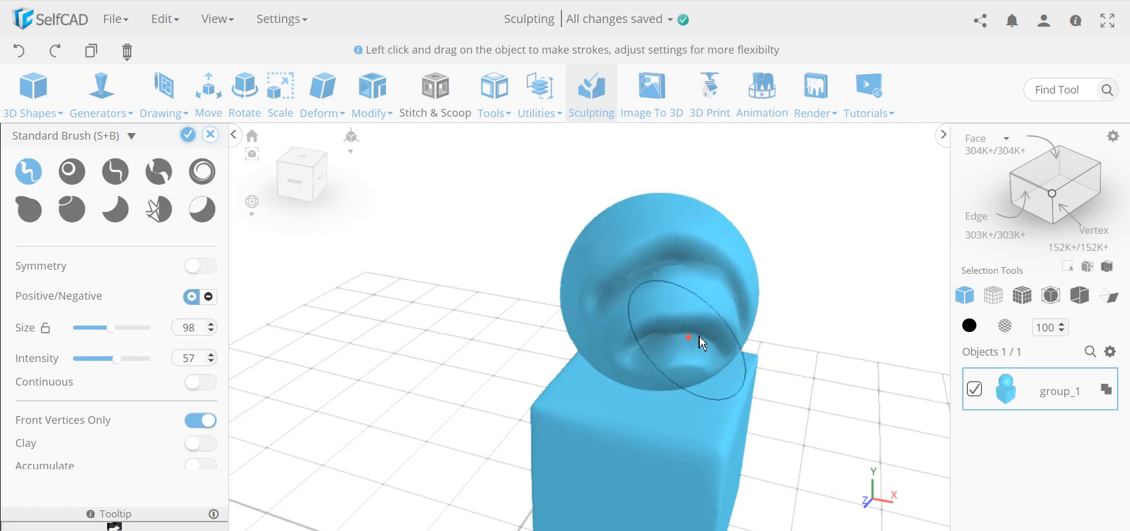
pyautogui.click(20, 54)
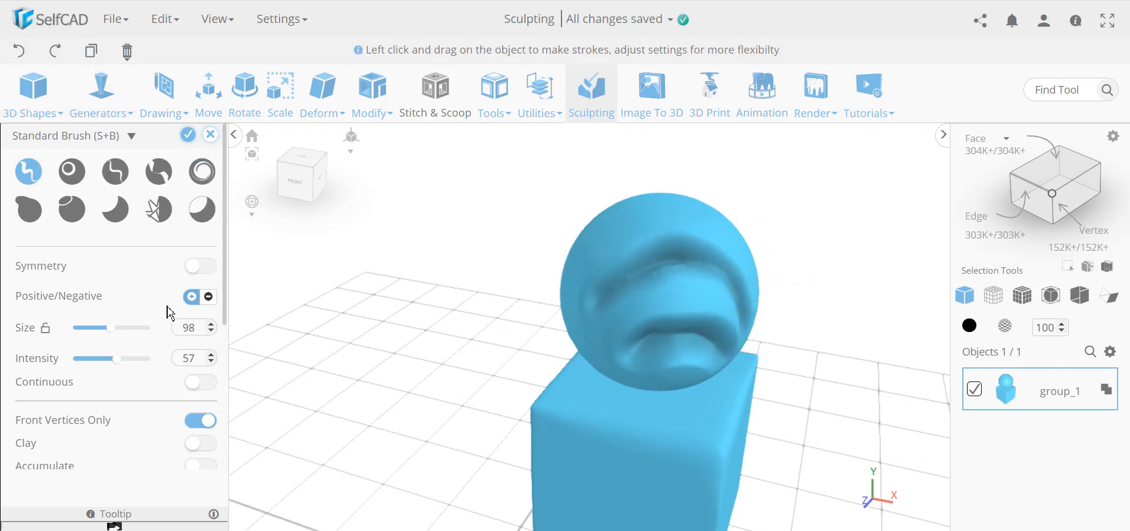
# - Finalize the sculpt and undo it to restore the original faceted sphere and cube
pyautogui.click(188, 136)
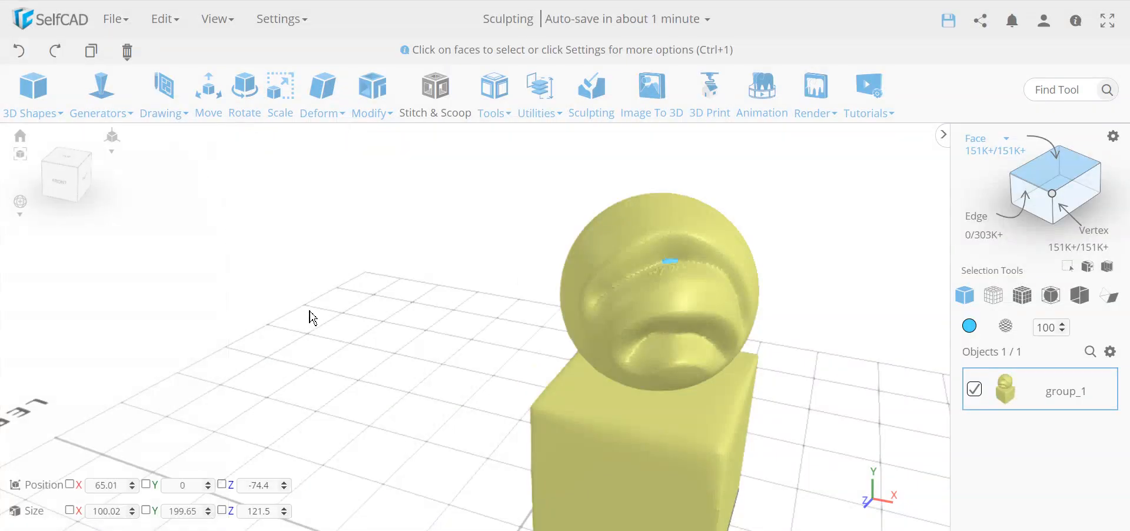
pyautogui.moveTo(296, 333); pyautogui.dragTo(336, 365, button='right')
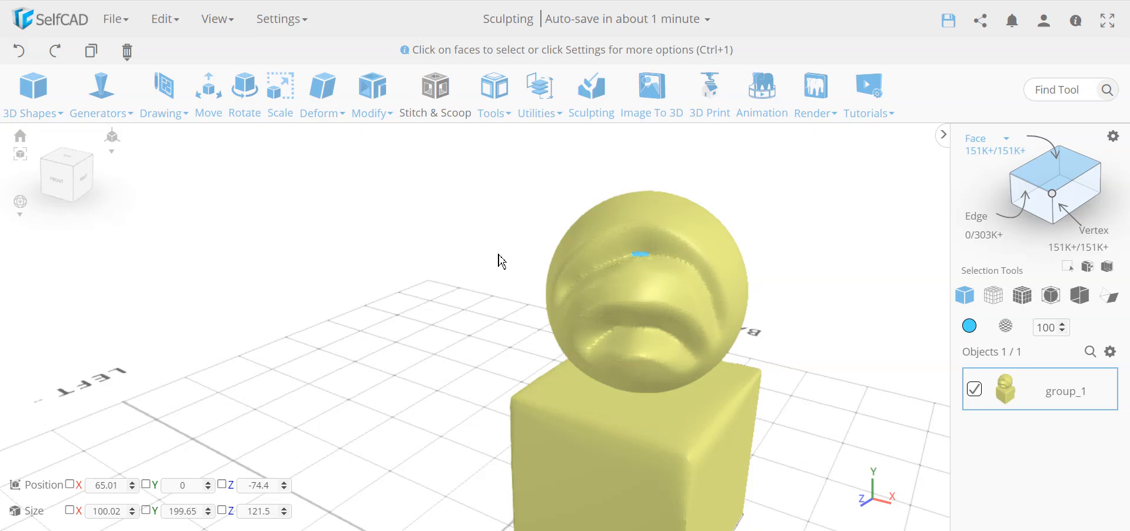
pyautogui.click(18, 52)
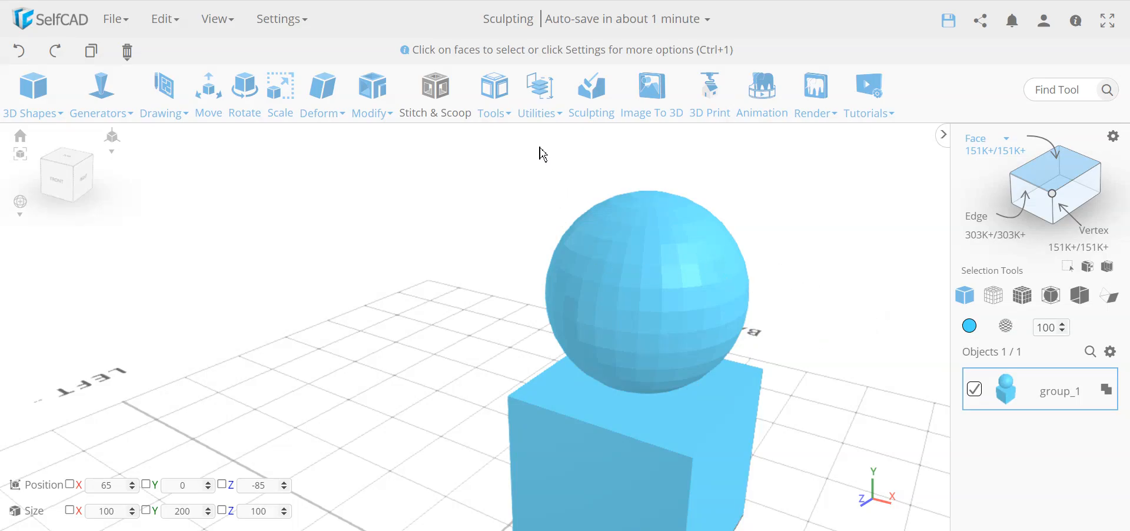
pyautogui.scroll(-3, 849, 293)
pyautogui.moveTo(849, 293); pyautogui.dragTo(784, 272, button='right')
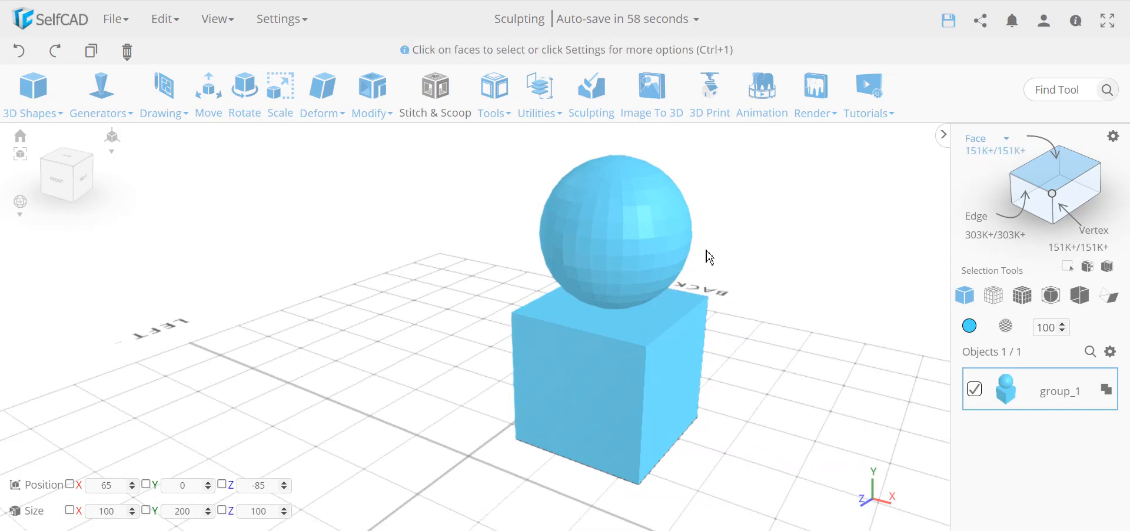
# - Select a rectangular patch of faces on the sphere's front and start Sculpting without adding more details
pyautogui.moveTo(673, 263); pyautogui.dragTo(558, 172)
pyautogui.moveTo(416, 229); pyautogui.dragTo(477, 231)
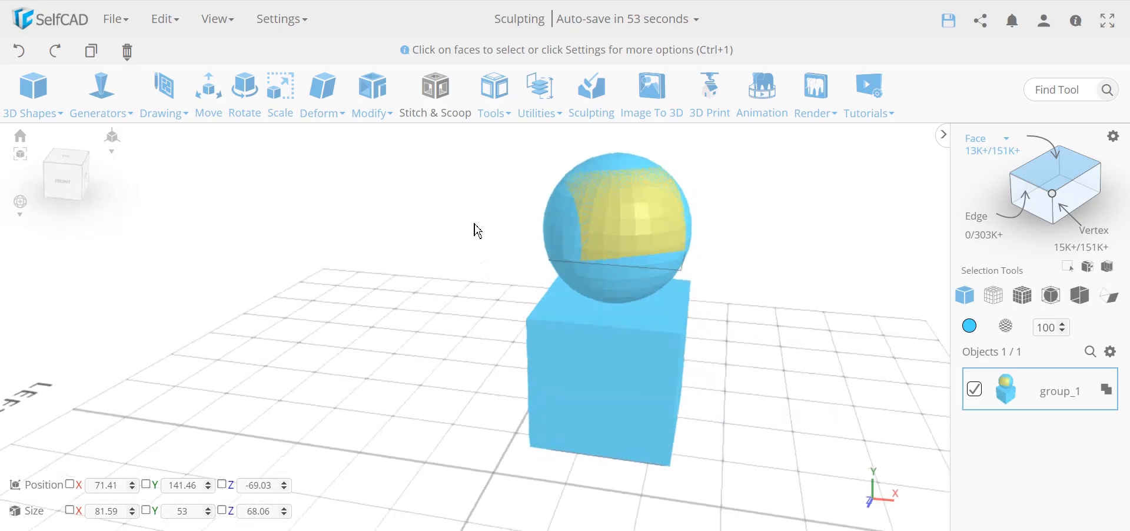
pyautogui.click(599, 109)
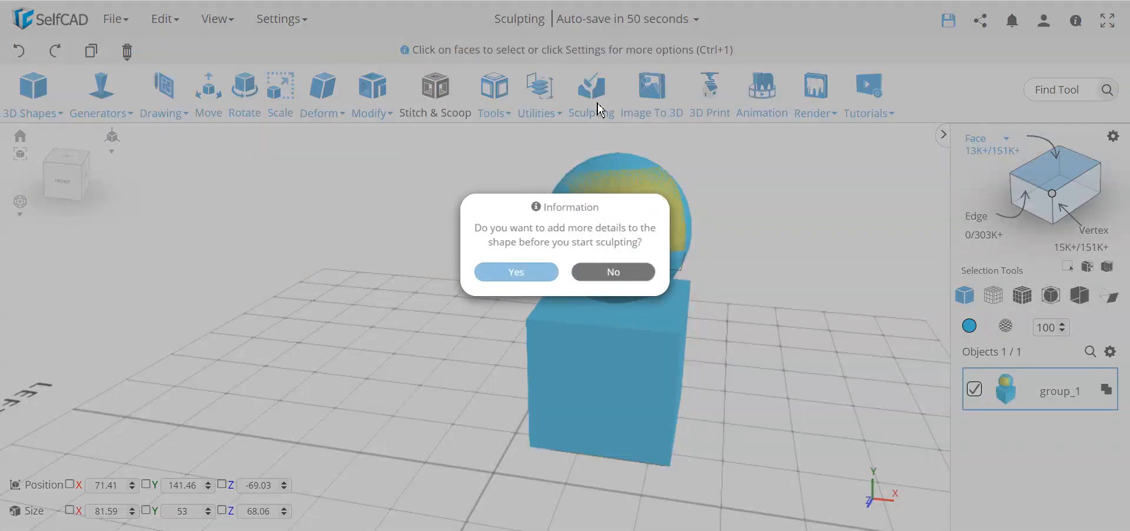
pyautogui.click(602, 274)
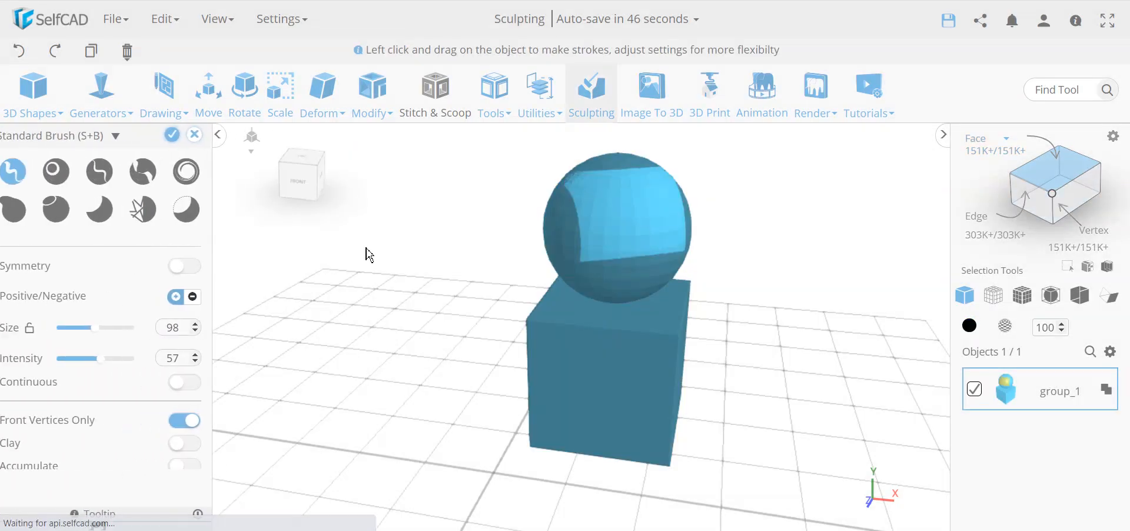
# - Raise the selected patch of the sphere with the Standard Brush and finalize the sculpt
pyautogui.moveTo(404, 343)
pyautogui.mouseDown()
pyautogui.moveTo(494, 356)
pyautogui.moveTo(378, 356)
pyautogui.moveTo(373, 387)
pyautogui.moveTo(457, 353)
pyautogui.mouseUp()
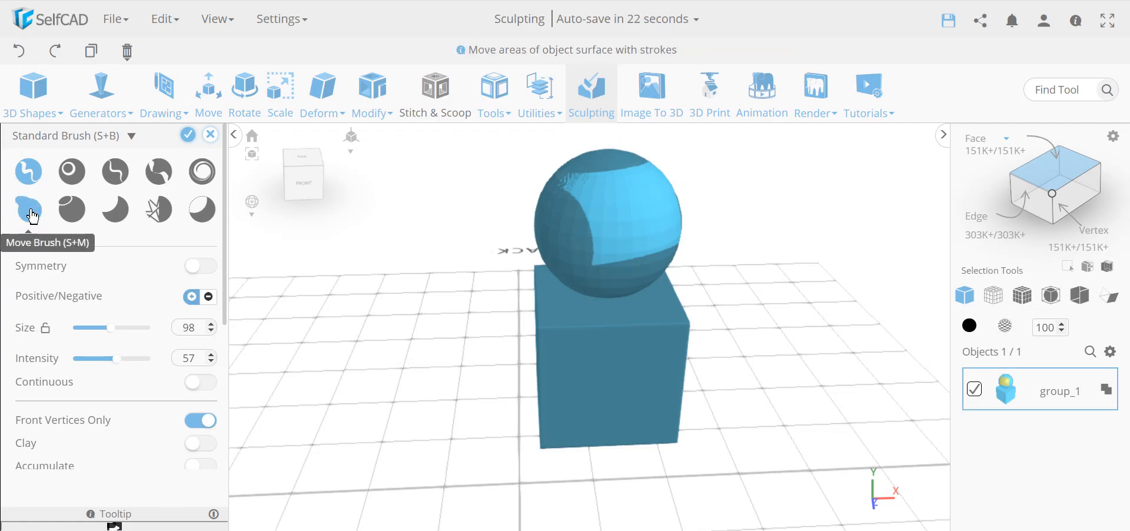
pyautogui.moveTo(656, 238)
pyautogui.mouseDown()
pyautogui.moveTo(655, 210)
pyautogui.moveTo(620, 208)
pyautogui.moveTo(628, 178)
pyautogui.moveTo(639, 199)
pyautogui.mouseUp()
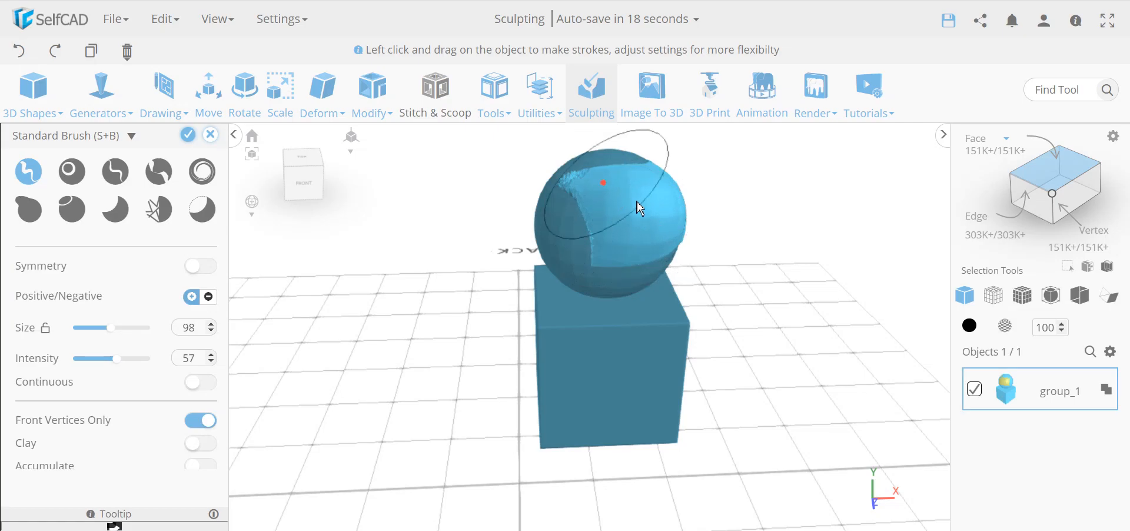
pyautogui.click(188, 135)
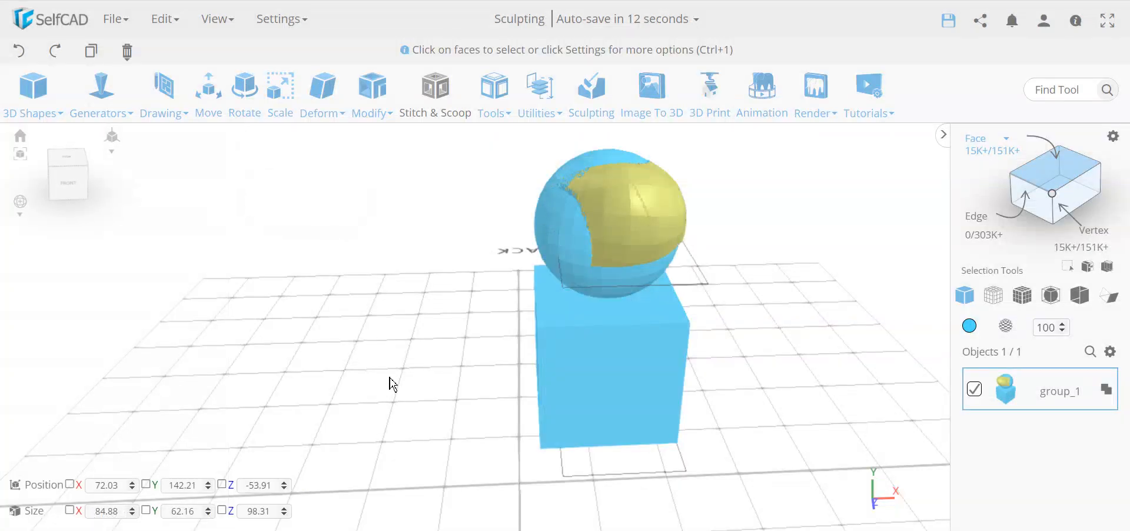
pyautogui.moveTo(392, 384); pyautogui.dragTo(306, 359)
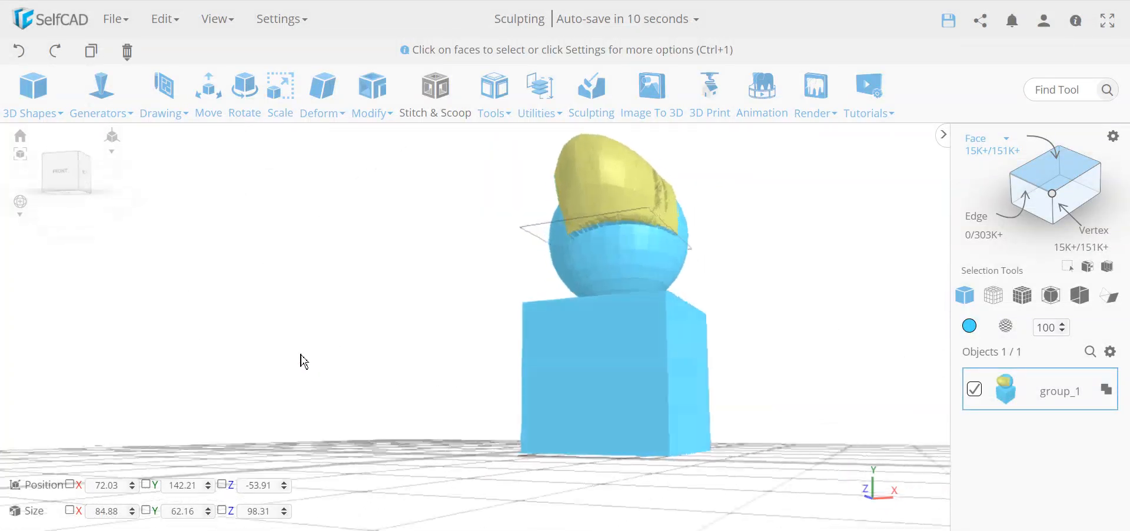
# - Undo the sculpt on the sphere's selected patch and delete the grouped sphere and cube
pyautogui.click(19, 51)
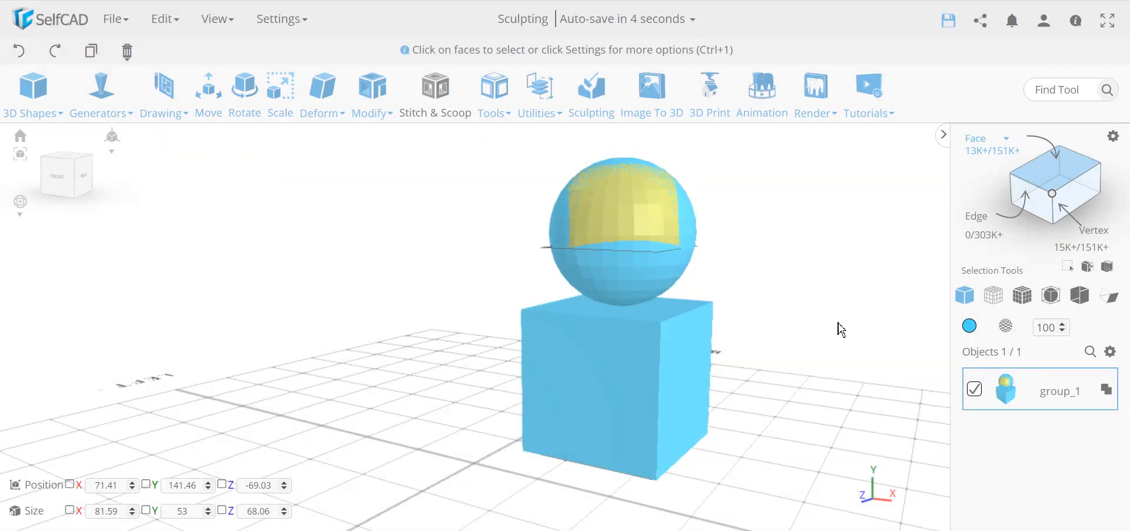
pyautogui.hotkey('ctrl', 'a')
pyautogui.press('Delete')
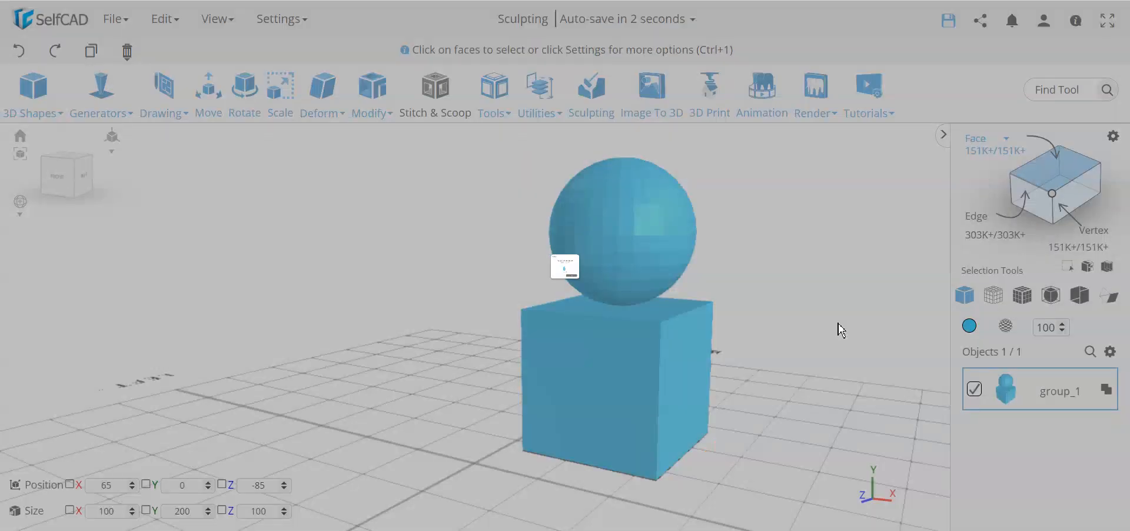
pyautogui.press('Return')
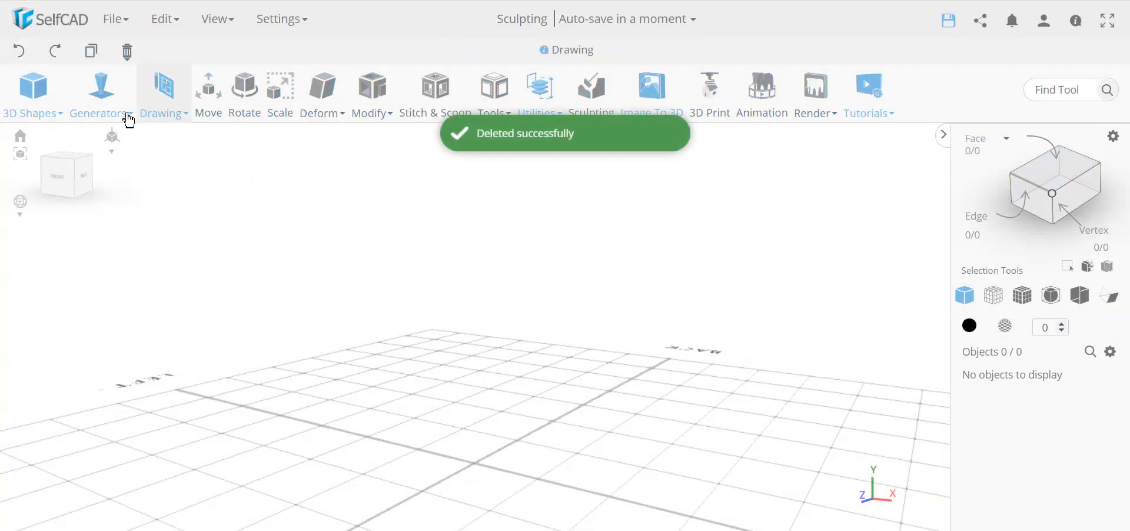
# - Create a 100 × 100 × 100 cube with 19 width, 20 height and 15 depth segments
pyautogui.click(37, 97)
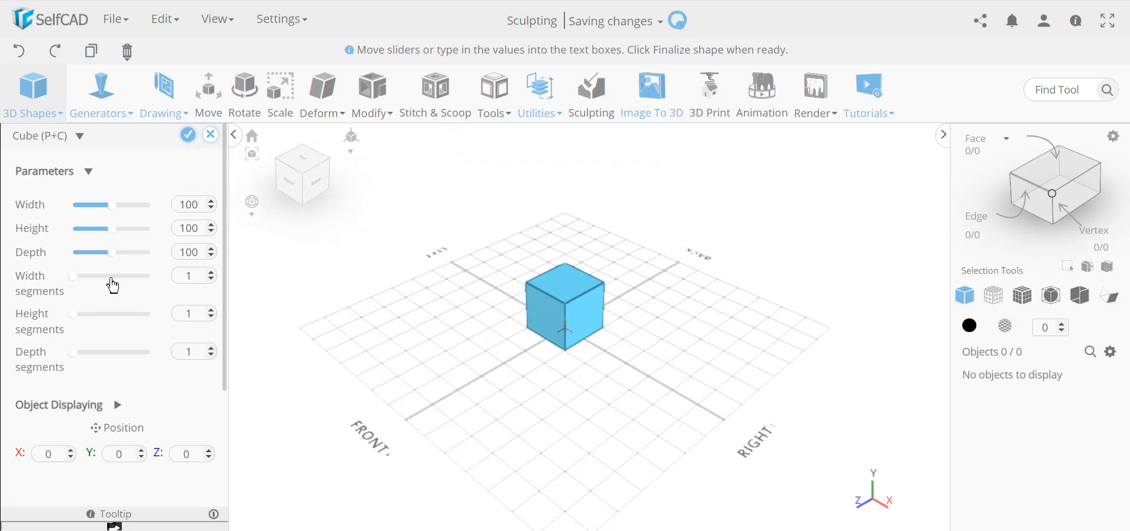
pyautogui.moveTo(112, 280); pyautogui.dragTo(152, 277)
pyautogui.moveTo(72, 315); pyautogui.dragTo(155, 335)
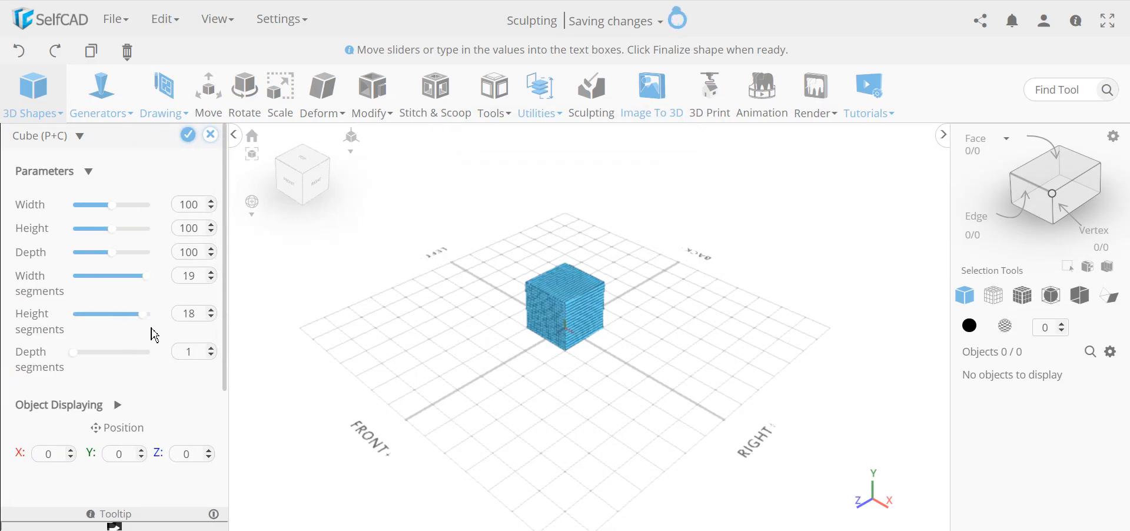
pyautogui.moveTo(79, 357); pyautogui.dragTo(135, 362)
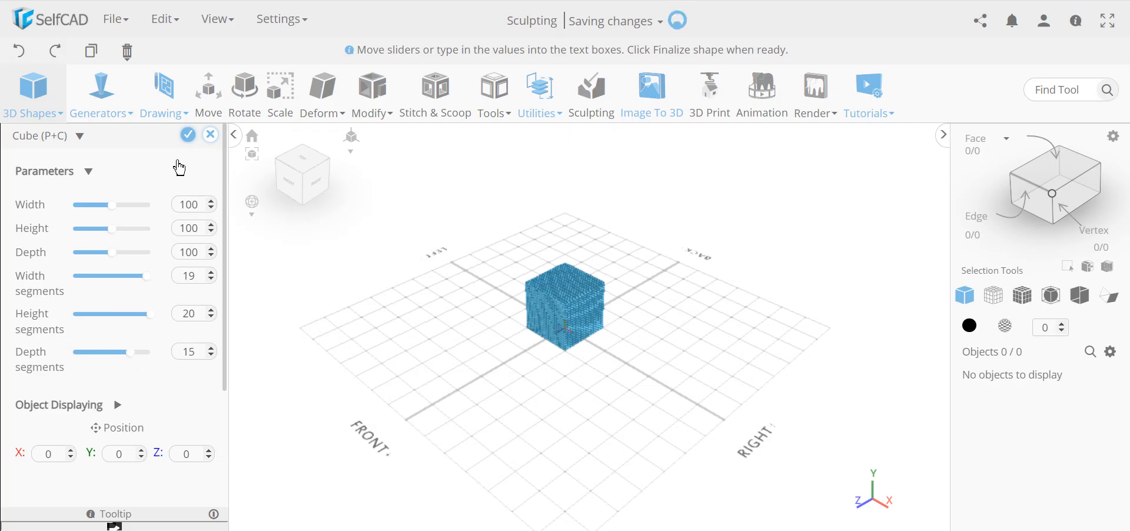
pyautogui.click(188, 140)
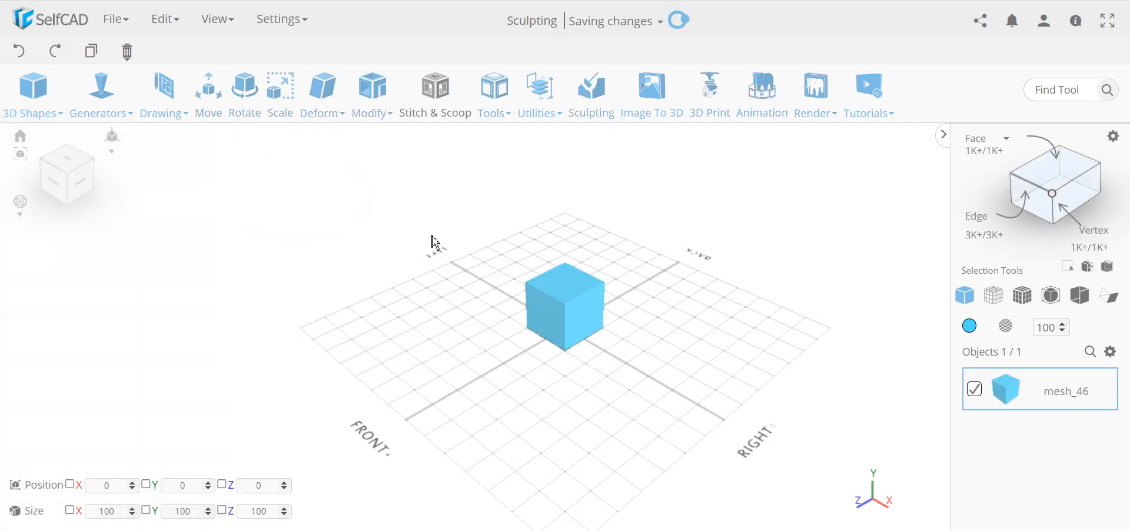
# - Start Sculpting the cube without adding more details and mask the middle of its front face with the Masking Brush
pyautogui.click(592, 101)
pyautogui.click(585, 276)
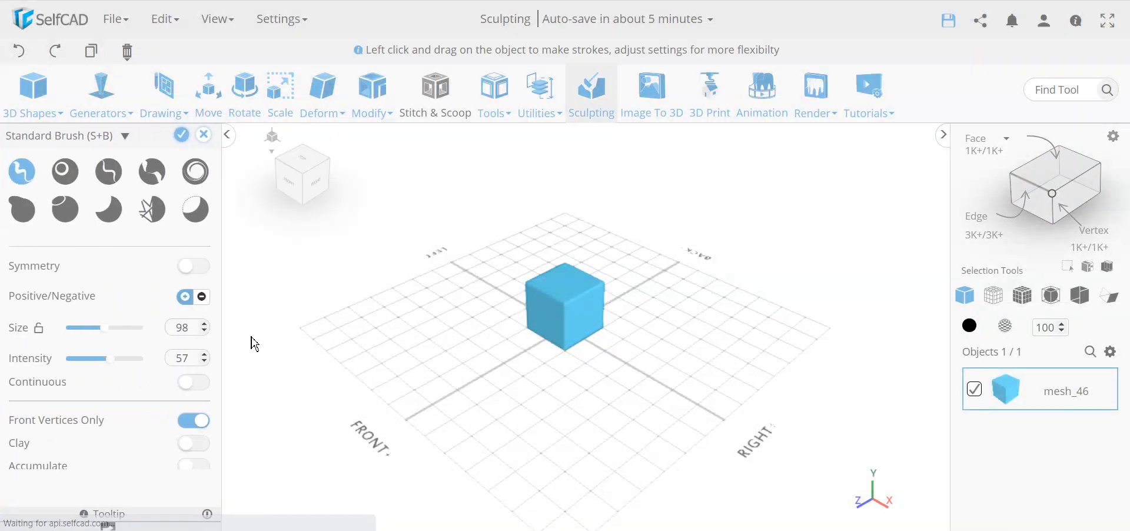
pyautogui.click(203, 219)
pyautogui.moveTo(441, 378); pyautogui.dragTo(523, 361)
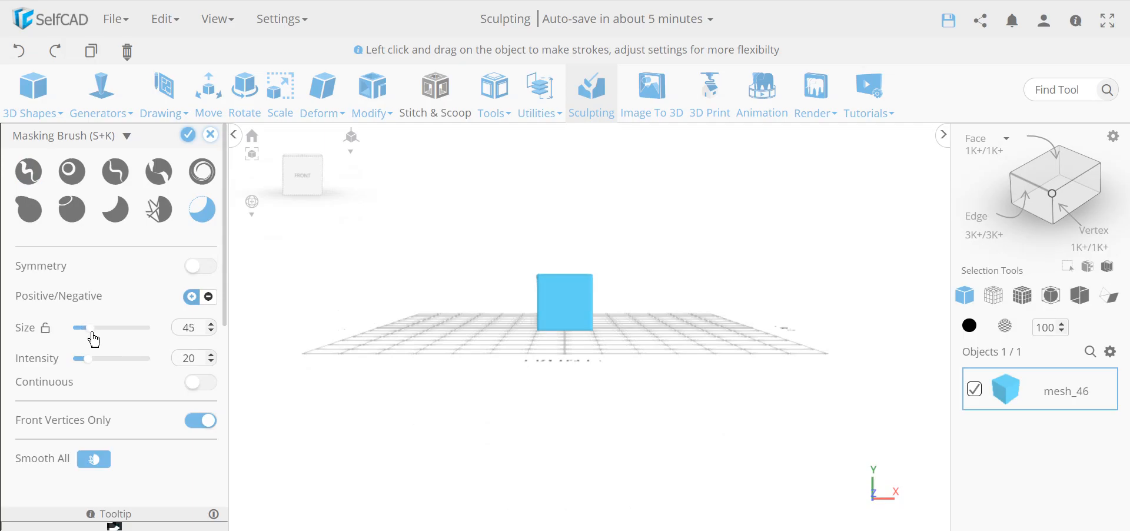
pyautogui.moveTo(547, 291)
pyautogui.mouseDown()
pyautogui.moveTo(584, 301)
pyautogui.moveTo(553, 302)
pyautogui.moveTo(566, 293)
pyautogui.mouseUp()
pyautogui.moveTo(462, 317); pyautogui.dragTo(510, 330)
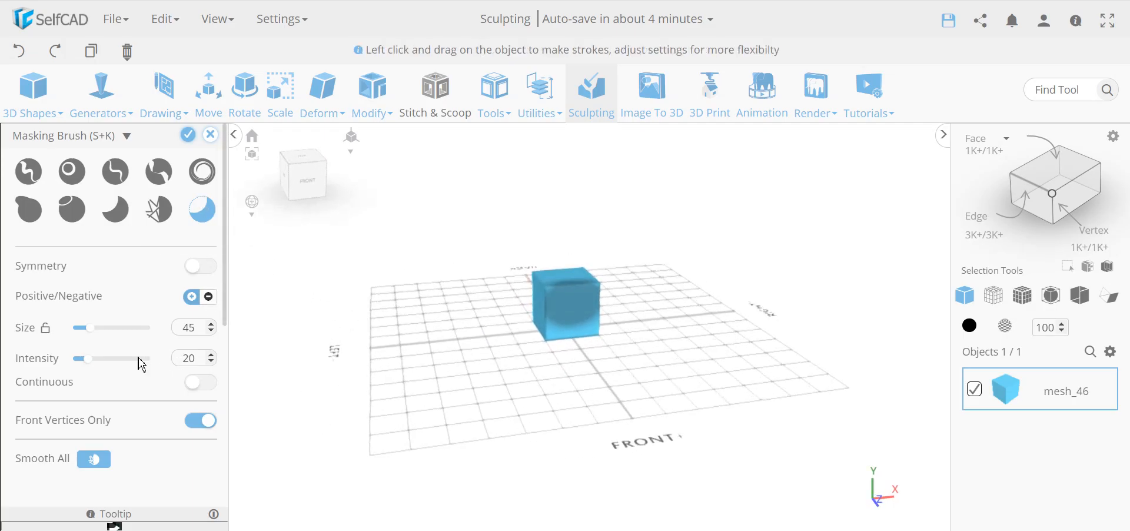
# - Invert the mask on the cube and finalize the sculpt
pyautogui.scroll(-2, 142, 359)
pyautogui.scroll(-3, 135, 349)
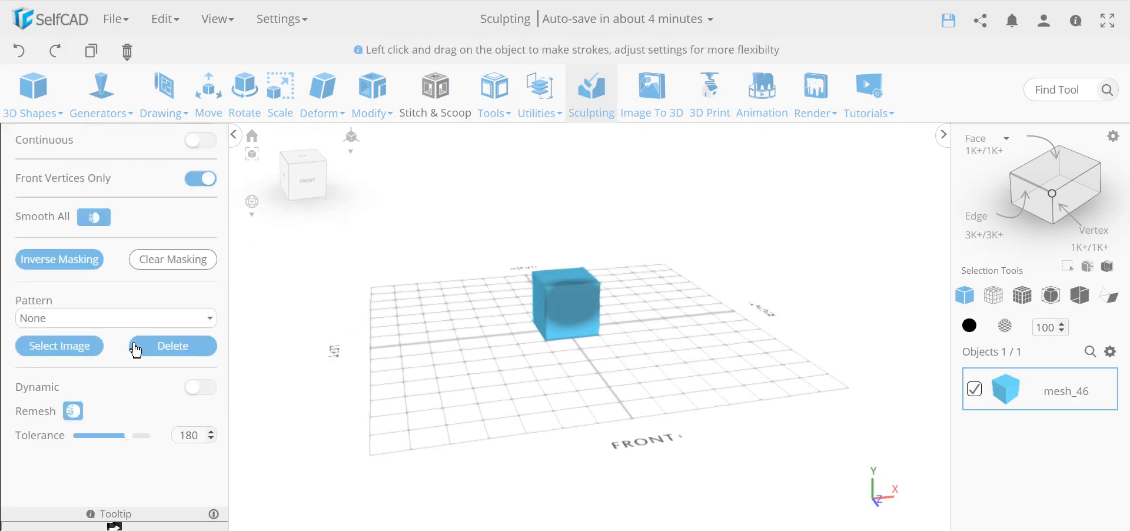
pyautogui.click(75, 268)
pyautogui.moveTo(310, 379); pyautogui.dragTo(557, 366)
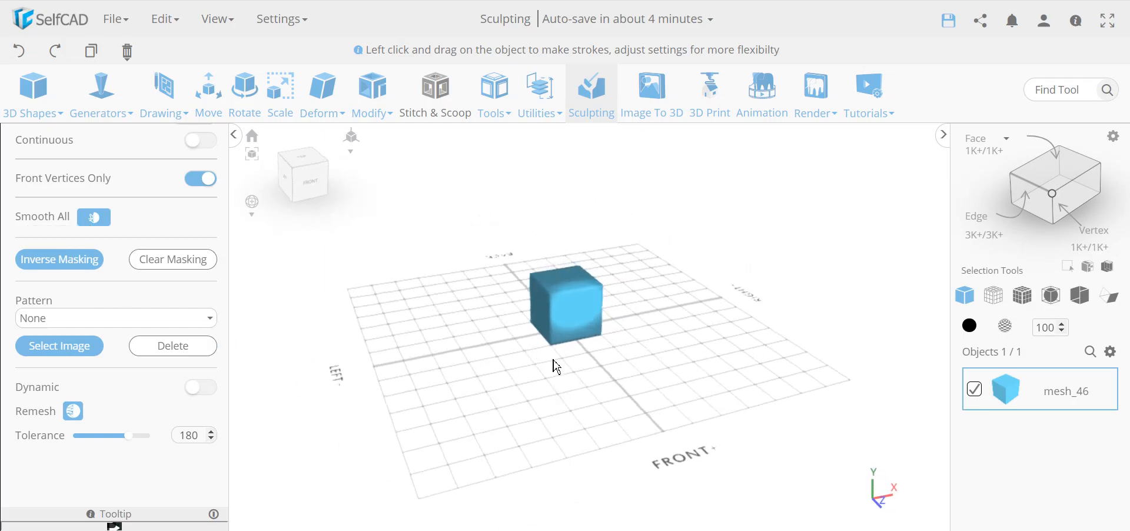
pyautogui.scroll(5, 130, 259)
pyautogui.click(184, 137)
# - Try extruding the faces selected from the mask by about 68.62, then cancel the extrusion
pyautogui.moveTo(421, 384); pyautogui.dragTo(376, 455)
pyautogui.click(366, 106)
pyautogui.click(389, 139)
pyautogui.moveTo(546, 425); pyautogui.dragTo(643, 354)
pyautogui.moveTo(631, 309); pyautogui.dragTo(630, 359)
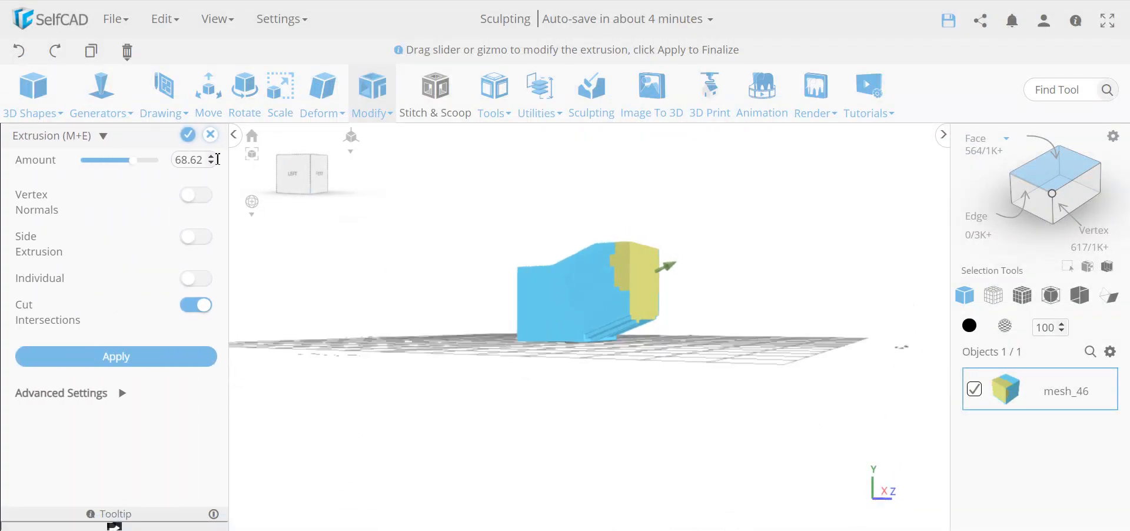
pyautogui.click(212, 137)
# - Select a strip of faces across the cube's front and top and start Sculpting without adding more details
pyautogui.click(544, 314)
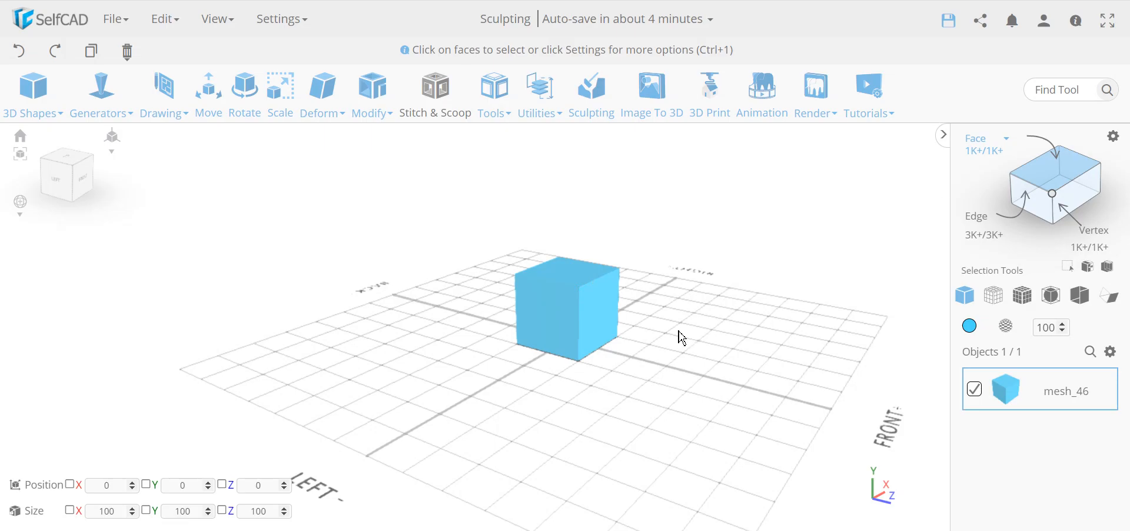
pyautogui.click(583, 273)
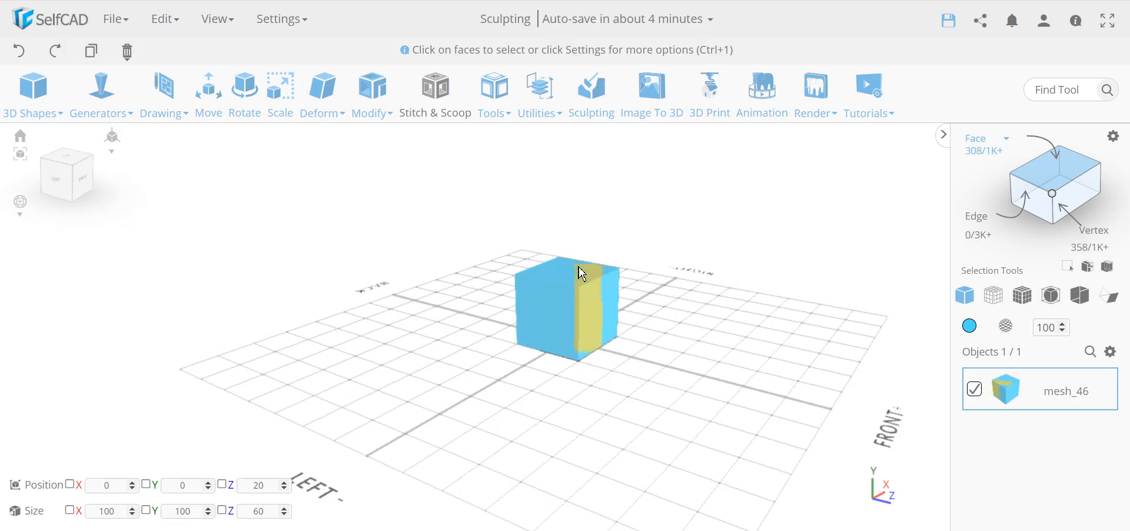
pyautogui.moveTo(431, 317); pyautogui.dragTo(322, 346)
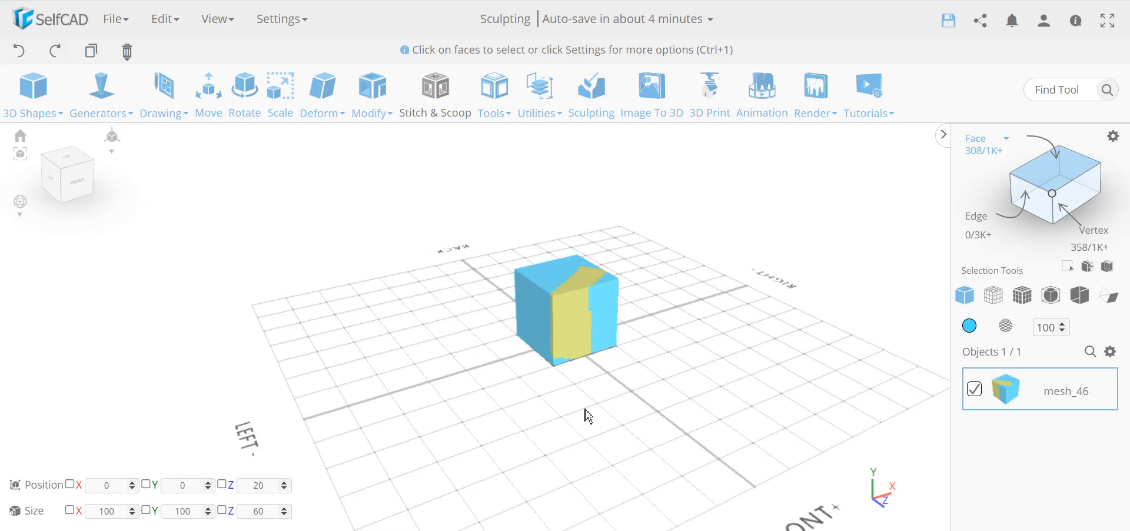
pyautogui.click(591, 89)
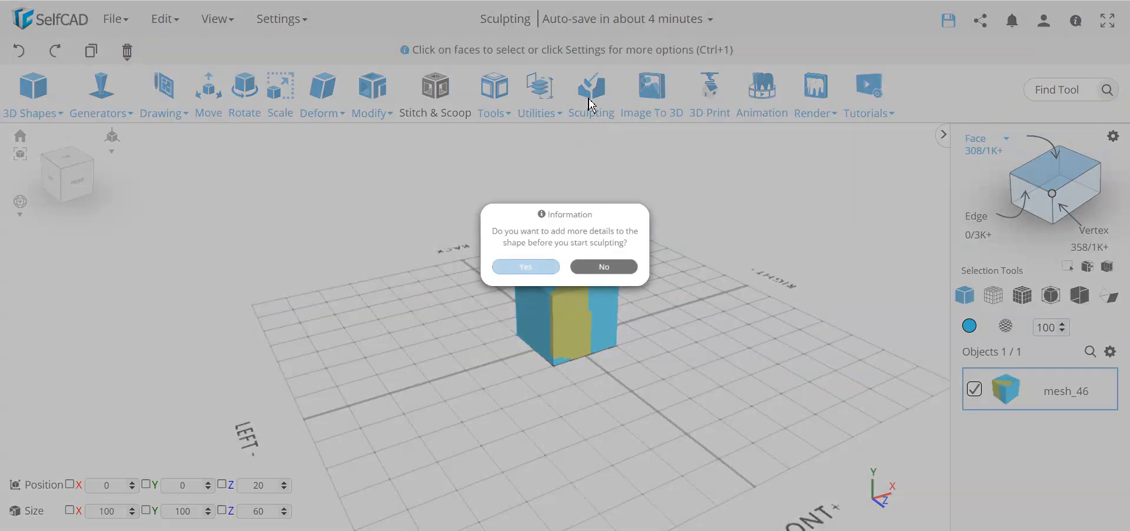
pyautogui.click(629, 270)
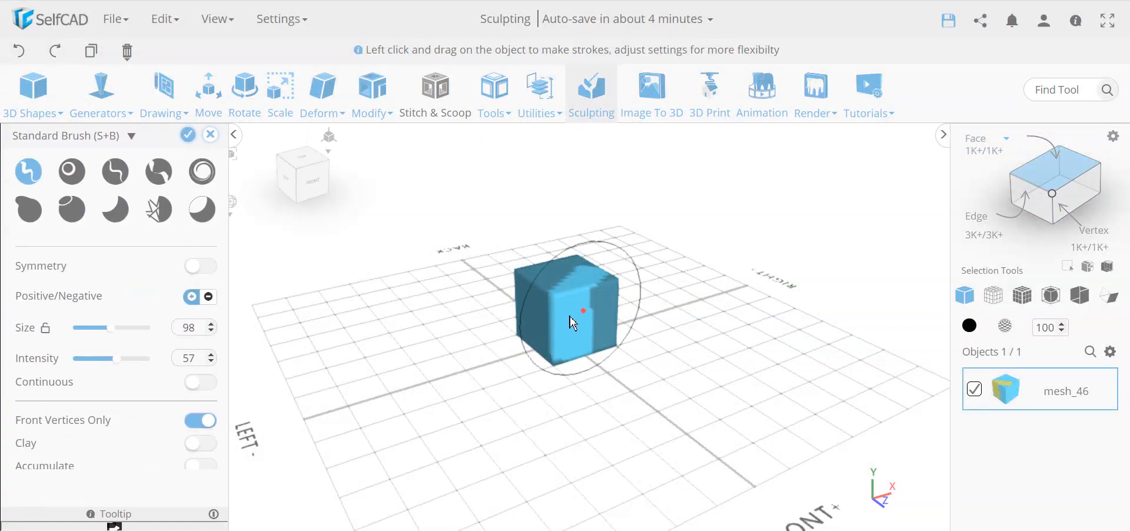
# - Try raising the selected strip of the cube with the Standard Brush, then cancel the sculpt
pyautogui.moveTo(570, 285)
pyautogui.mouseDown()
pyautogui.moveTo(575, 338)
pyautogui.moveTo(577, 308)
pyautogui.moveTo(547, 266)
pyautogui.mouseUp()
pyautogui.moveTo(419, 378)
pyautogui.mouseDown()
pyautogui.moveTo(520, 387)
pyautogui.moveTo(434, 369)
pyautogui.moveTo(490, 351)
pyautogui.mouseUp()
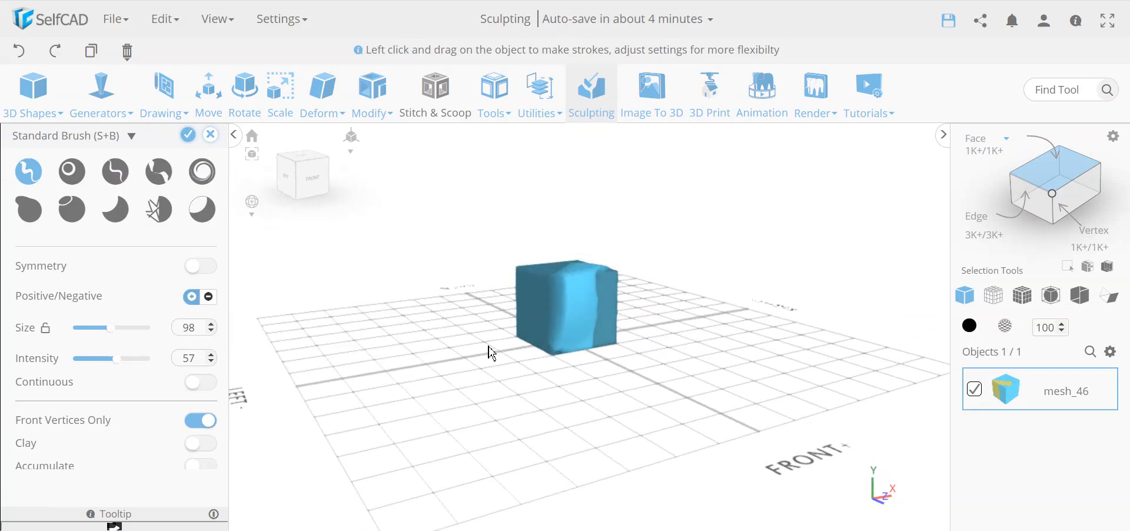
pyautogui.click(211, 134)
# - Select all of the cube's faces and start Sculpting without adding more details
pyautogui.hotkey('ctrl', 'a')
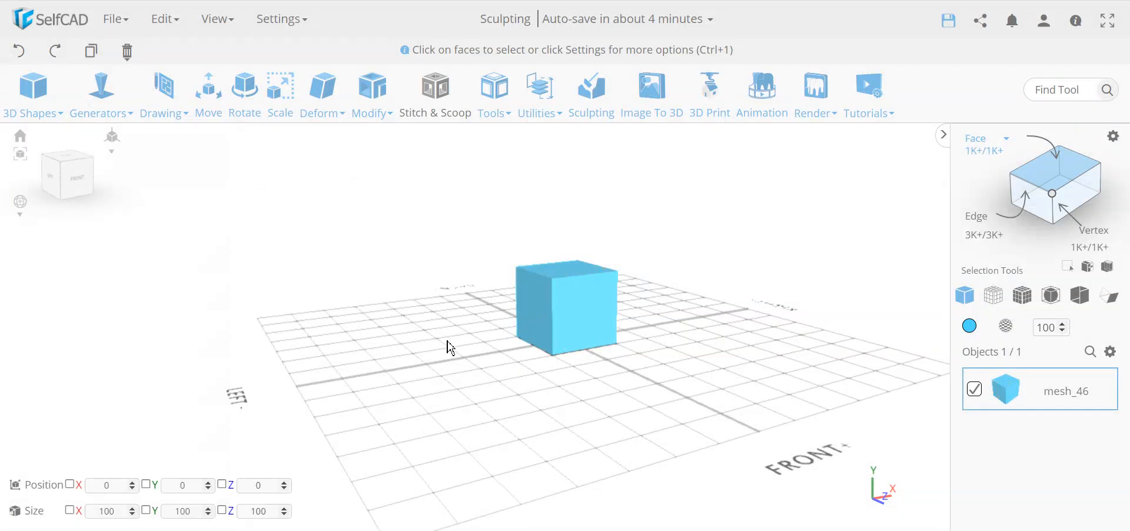
pyautogui.click(584, 101)
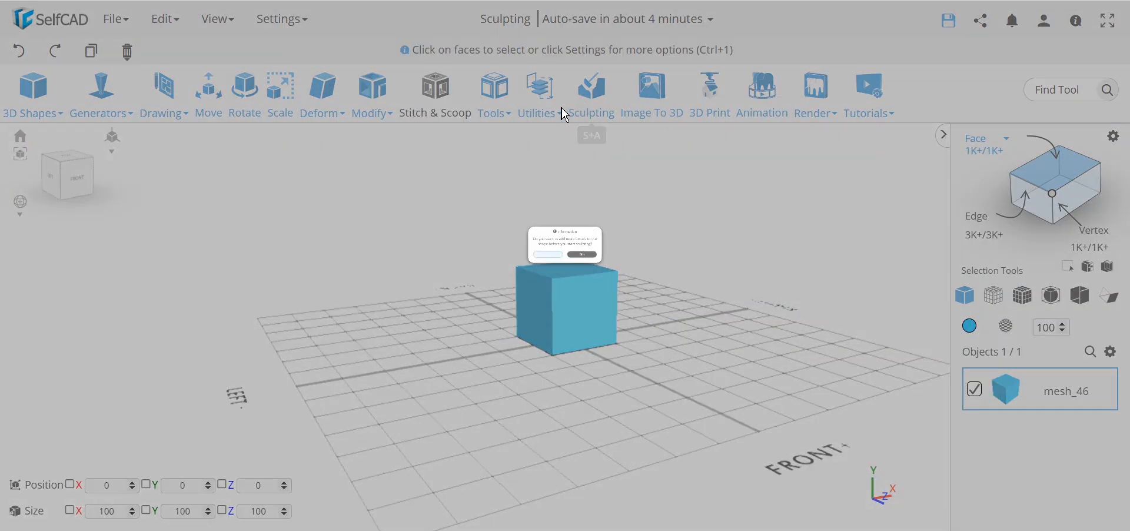
pyautogui.click(621, 284)
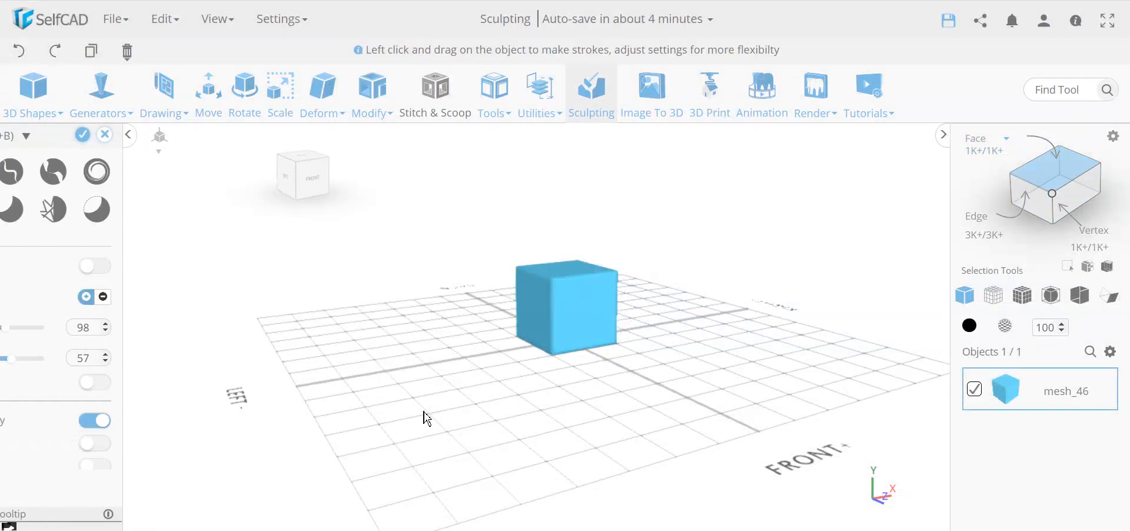
# - Set the Standard Brush pattern to Square
pyautogui.moveTo(545, 447); pyautogui.dragTo(167, 413)
pyautogui.scroll(-2, 143, 386)
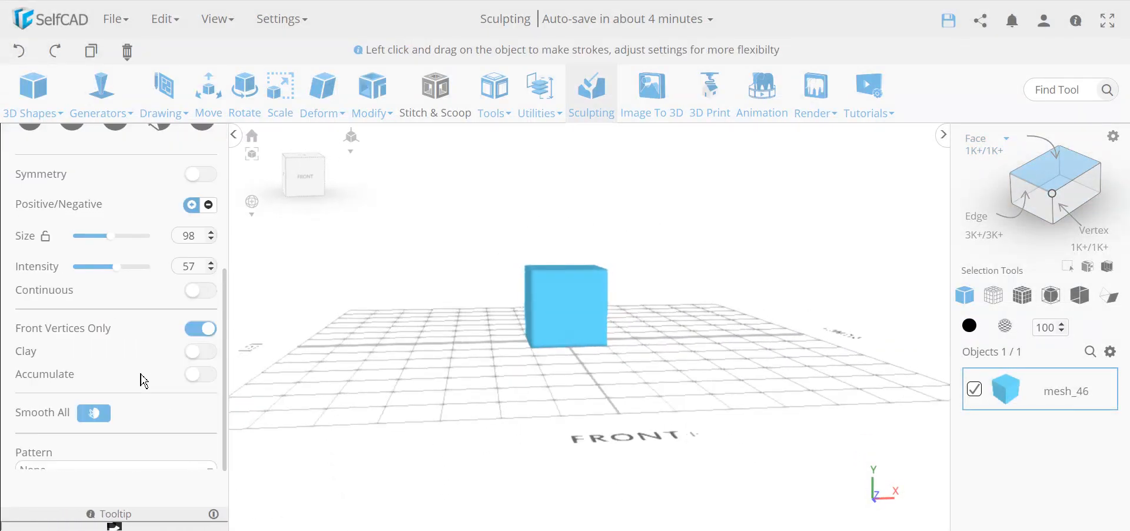
pyautogui.scroll(-2, 143, 381)
pyautogui.scroll(-2, 142, 381)
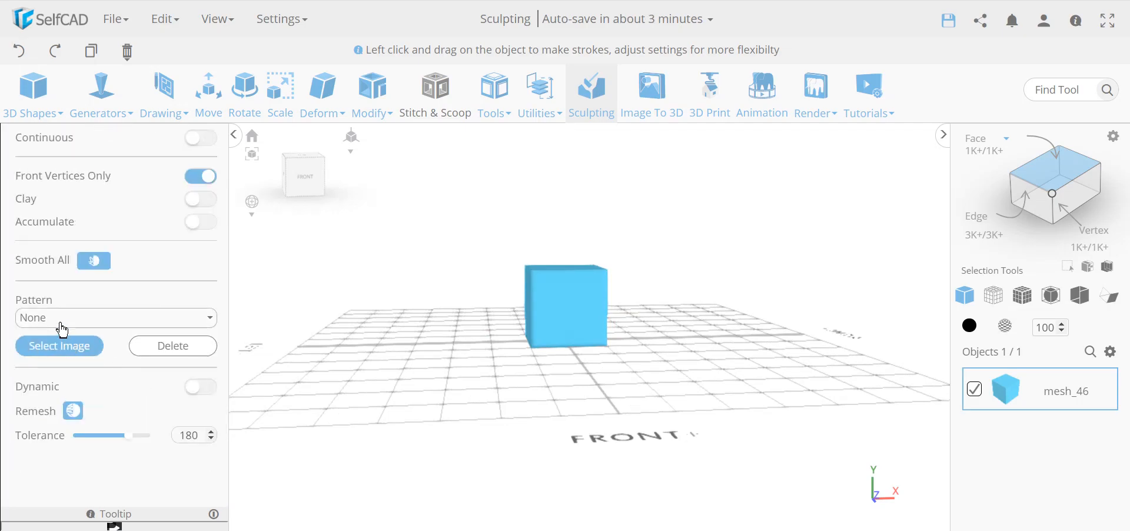
pyautogui.click(98, 321)
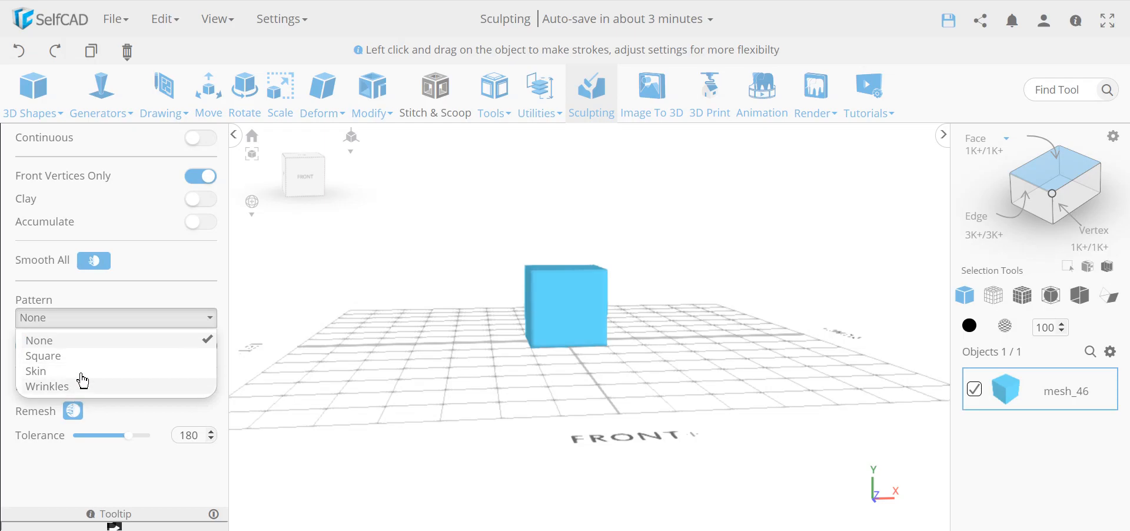
pyautogui.click(91, 322)
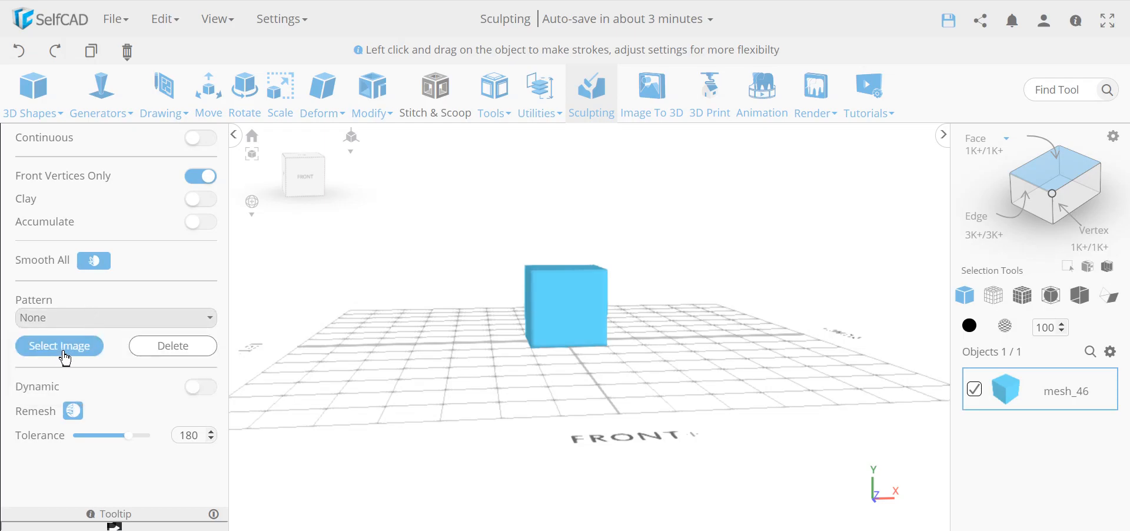
pyautogui.scroll(5, 442, 359)
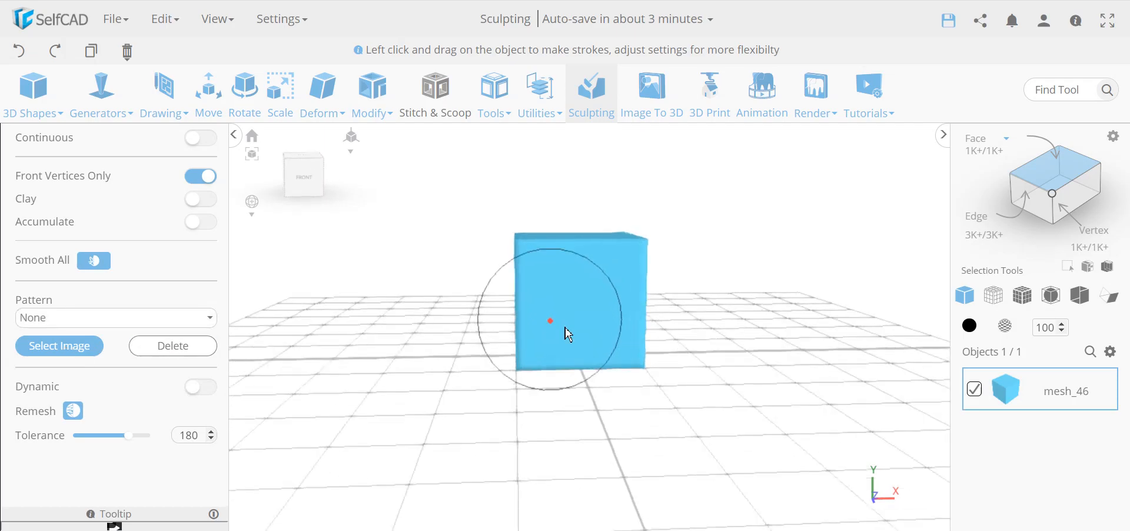
pyautogui.click(46, 320)
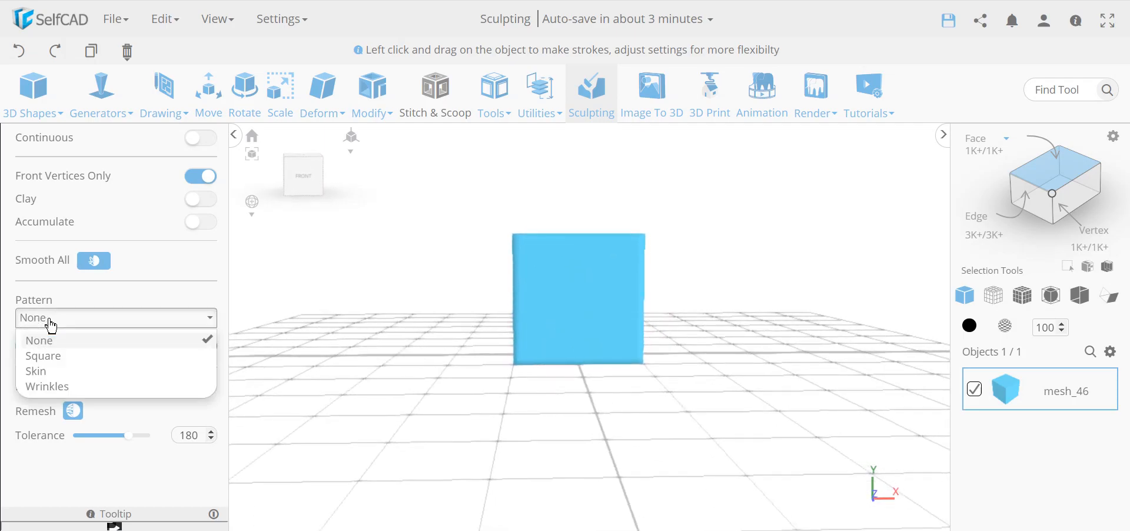
pyautogui.click(77, 357)
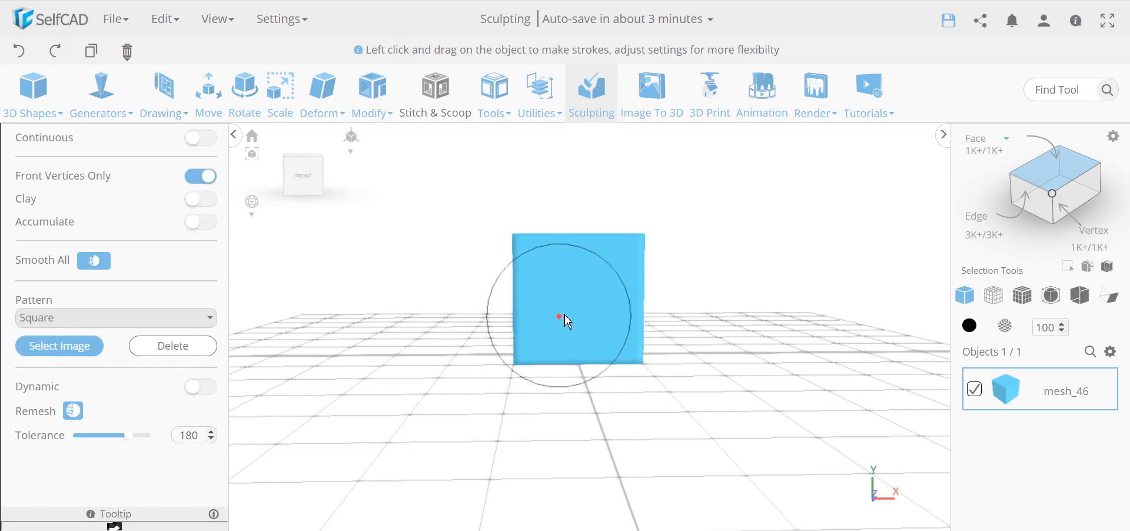
# - Stamp the Square pattern from the centre of the cube's front face outward until it covers most of the face
pyautogui.scroll(3, 108, 238)
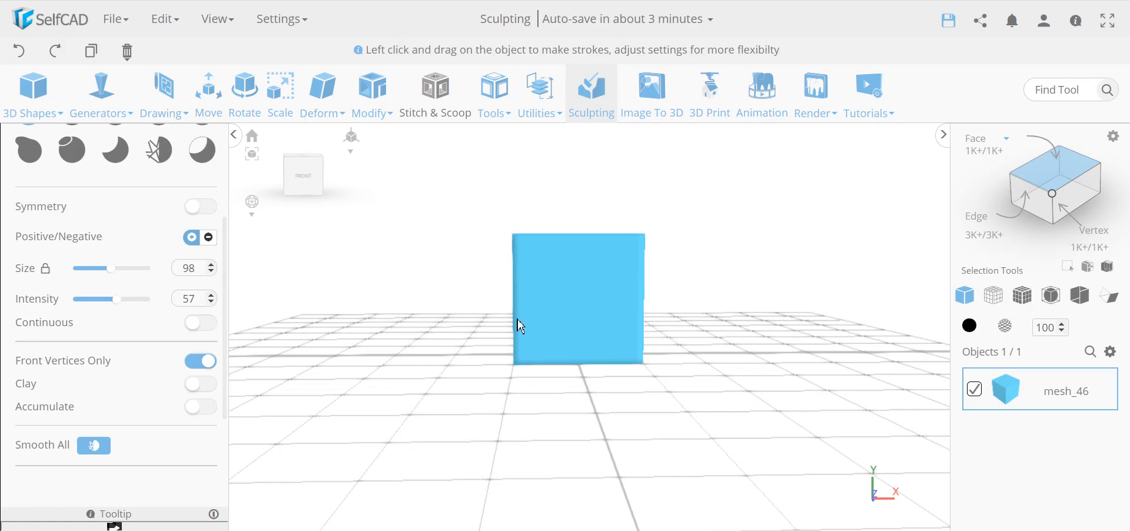
pyautogui.moveTo(580, 309); pyautogui.dragTo(580, 309, button='right')
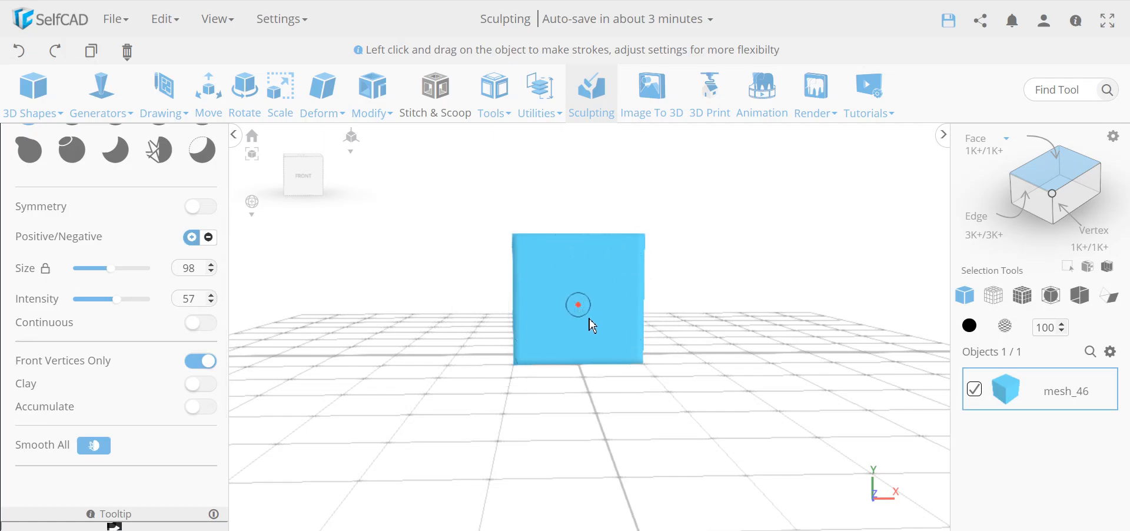
pyautogui.moveTo(600, 329)
pyautogui.mouseDown()
pyautogui.moveTo(634, 378)
pyautogui.moveTo(624, 359)
pyautogui.mouseUp()
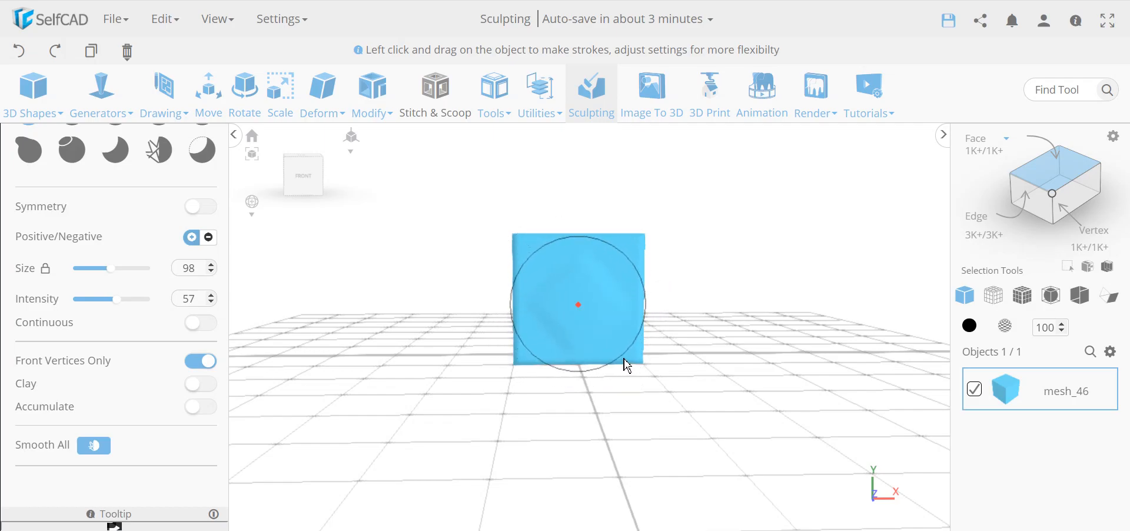
pyautogui.moveTo(626, 363); pyautogui.dragTo(670, 309)
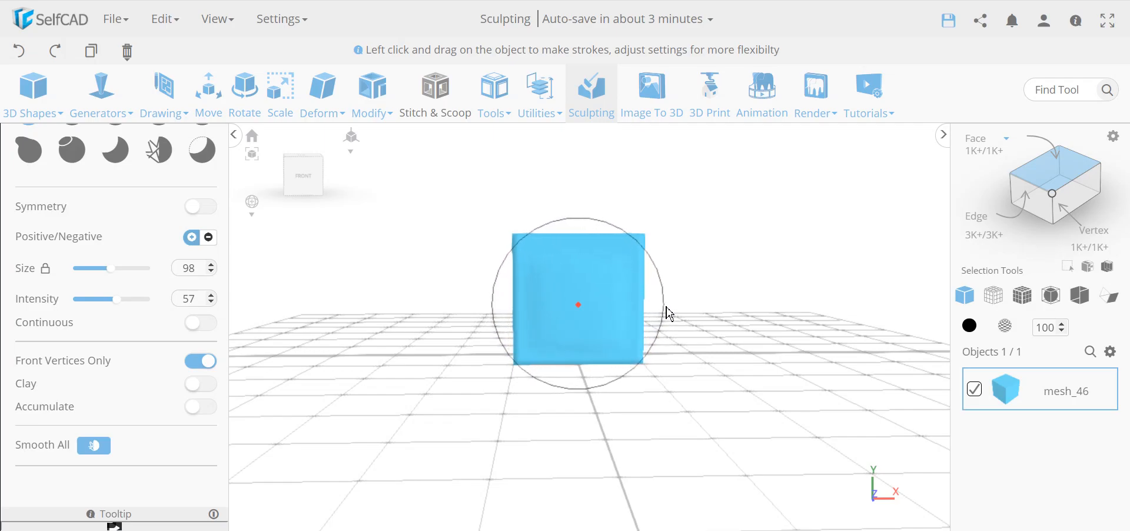
pyautogui.moveTo(667, 307); pyautogui.dragTo(668, 306)
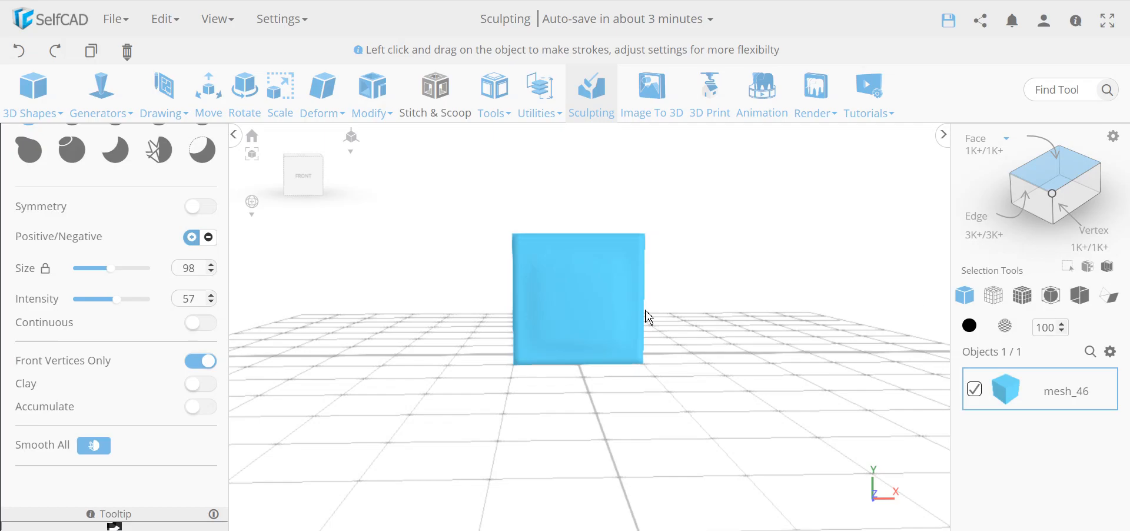
pyautogui.scroll(3, 522, 308)
pyautogui.moveTo(478, 321)
pyautogui.mouseDown(button='right')
pyautogui.moveTo(529, 350)
pyautogui.moveTo(639, 340)
pyautogui.moveTo(520, 348)
pyautogui.moveTo(379, 325)
pyautogui.mouseUp(button='right')
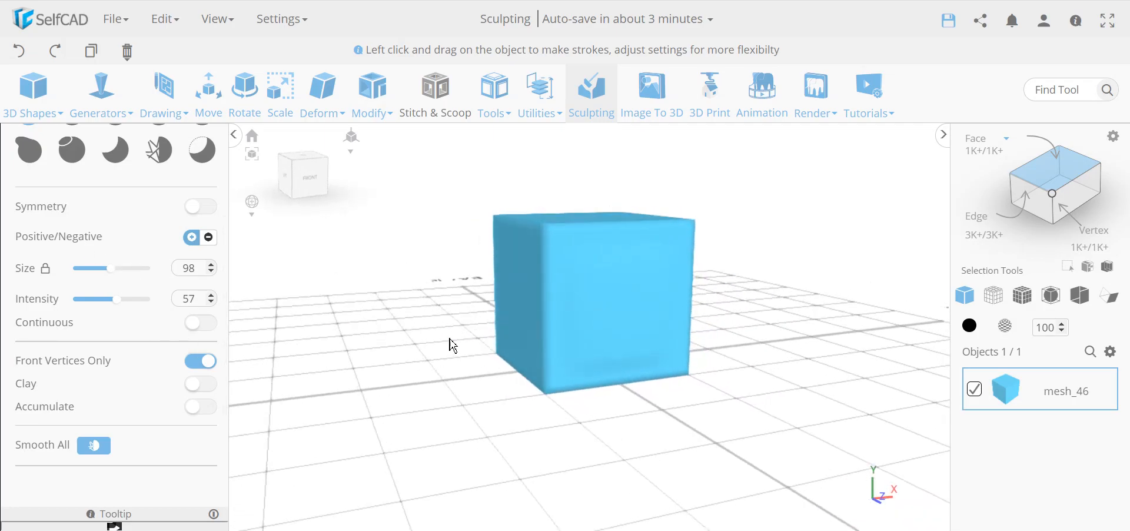
# - Raise the brush intensity to 100 and sculpt the Square pattern from the centre of the cube's front face outward
pyautogui.scroll(-3, 510, 330)
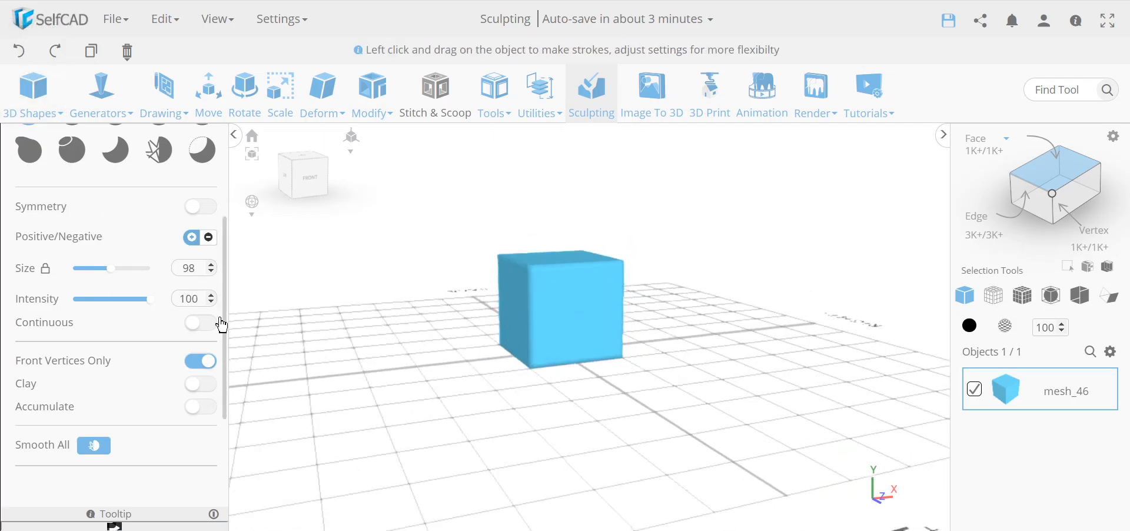
pyautogui.moveTo(568, 424); pyautogui.dragTo(525, 421, button='right')
pyautogui.scroll(3, 599, 308)
pyautogui.scroll(2, 567, 321)
pyautogui.moveTo(557, 305); pyautogui.dragTo(557, 304)
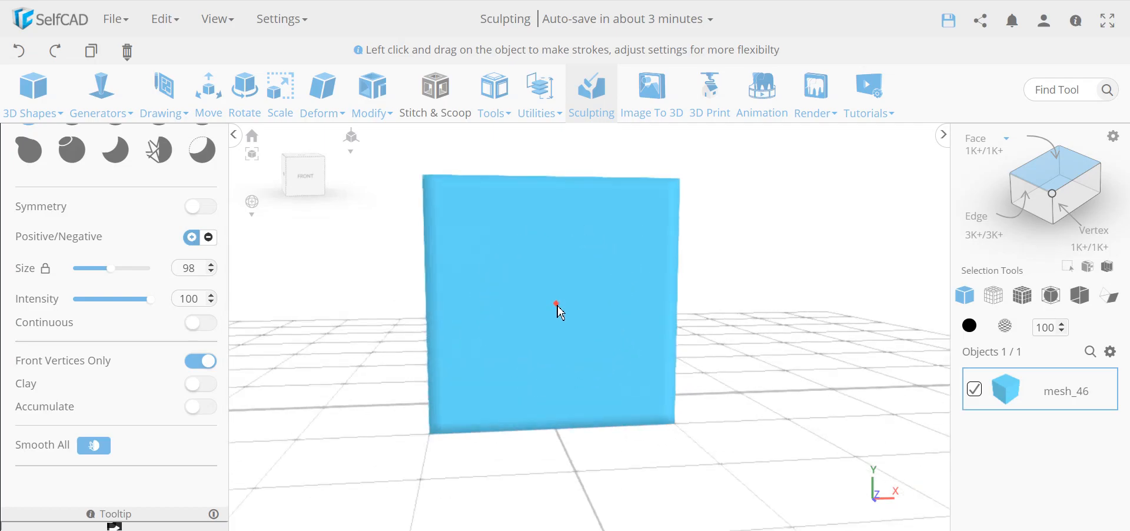
pyautogui.moveTo(574, 336)
pyautogui.mouseDown()
pyautogui.moveTo(631, 411)
pyautogui.moveTo(704, 324)
pyautogui.moveTo(734, 318)
pyautogui.moveTo(676, 302)
pyautogui.mouseUp()
pyautogui.moveTo(407, 421)
pyautogui.mouseDown()
pyautogui.moveTo(479, 413)
pyautogui.moveTo(538, 432)
pyautogui.moveTo(516, 426)
pyautogui.mouseUp()
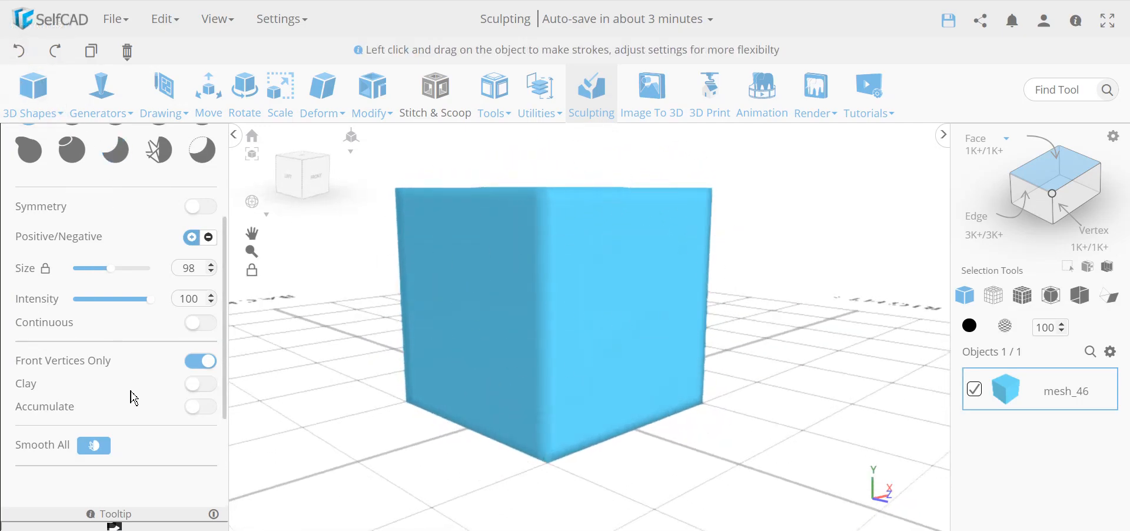
# - Set the brush pattern to Skin and sculpt it across the cube's front face
pyautogui.scroll(-3, 134, 400)
pyautogui.click(104, 320)
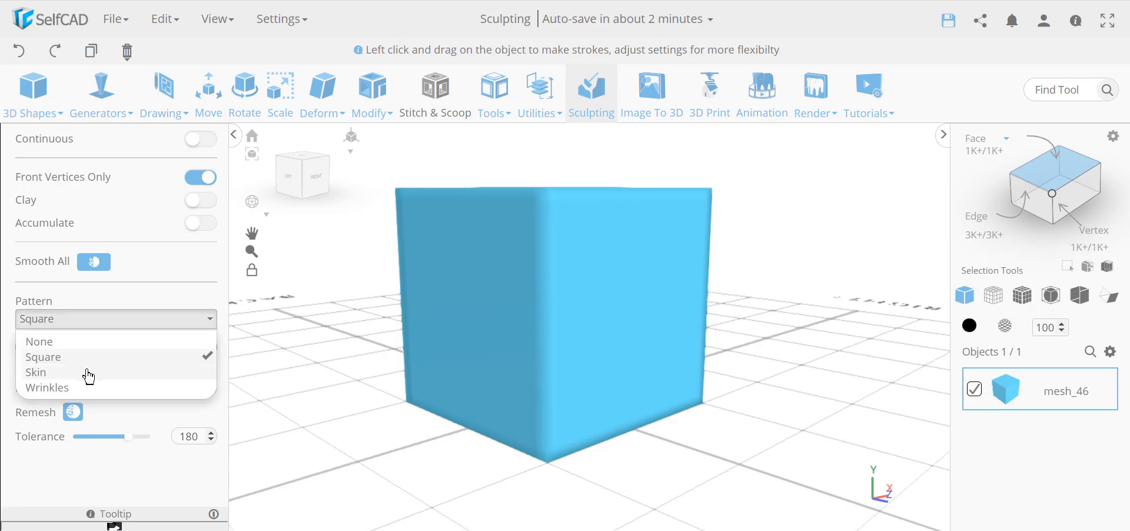
pyautogui.click(89, 373)
pyautogui.moveTo(575, 336)
pyautogui.mouseDown()
pyautogui.moveTo(775, 475)
pyautogui.moveTo(876, 519)
pyautogui.mouseUp()
pyautogui.moveTo(621, 447)
pyautogui.mouseDown()
pyautogui.moveTo(744, 451)
pyautogui.moveTo(427, 457)
pyautogui.mouseUp()
pyautogui.moveTo(443, 312); pyautogui.dragTo(435, 313)
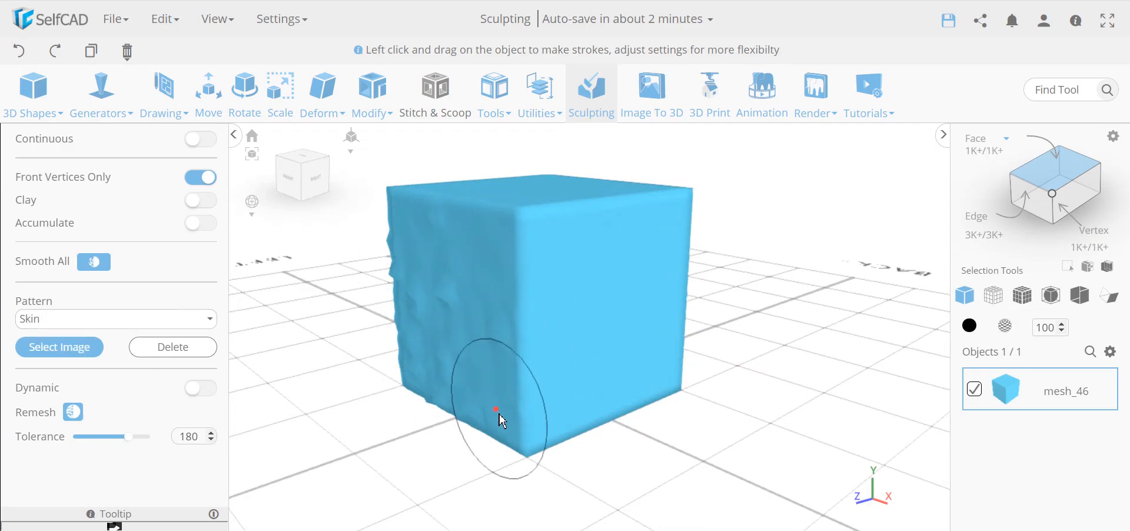
pyautogui.moveTo(371, 397); pyautogui.dragTo(623, 396)
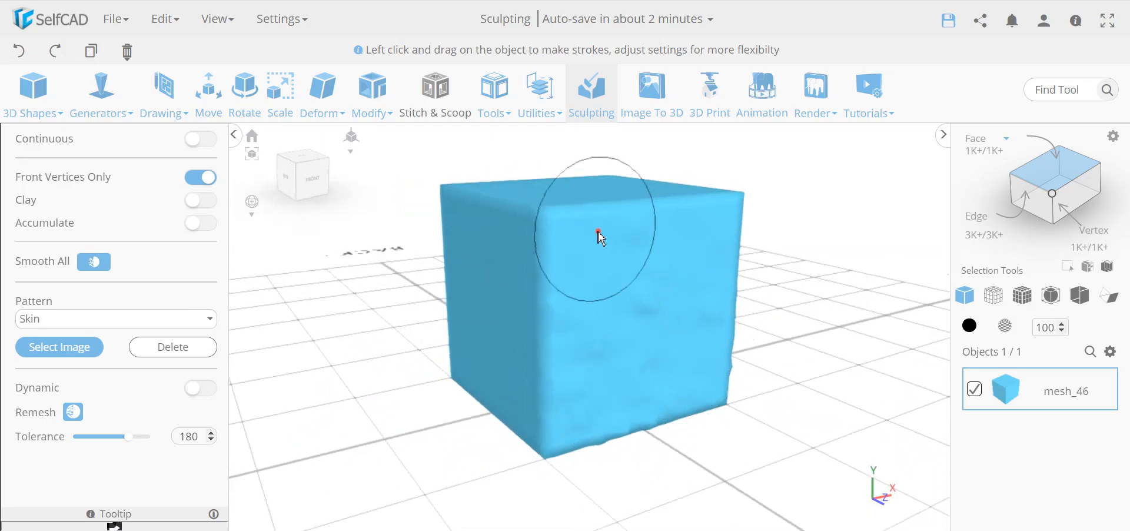
pyautogui.moveTo(830, 327)
pyautogui.mouseDown()
pyautogui.moveTo(694, 391)
pyautogui.moveTo(647, 394)
pyautogui.mouseUp()
# - Set the brush pattern to Wrinkles and sculpt it diagonally across the cube's right face
pyautogui.click(40, 321)
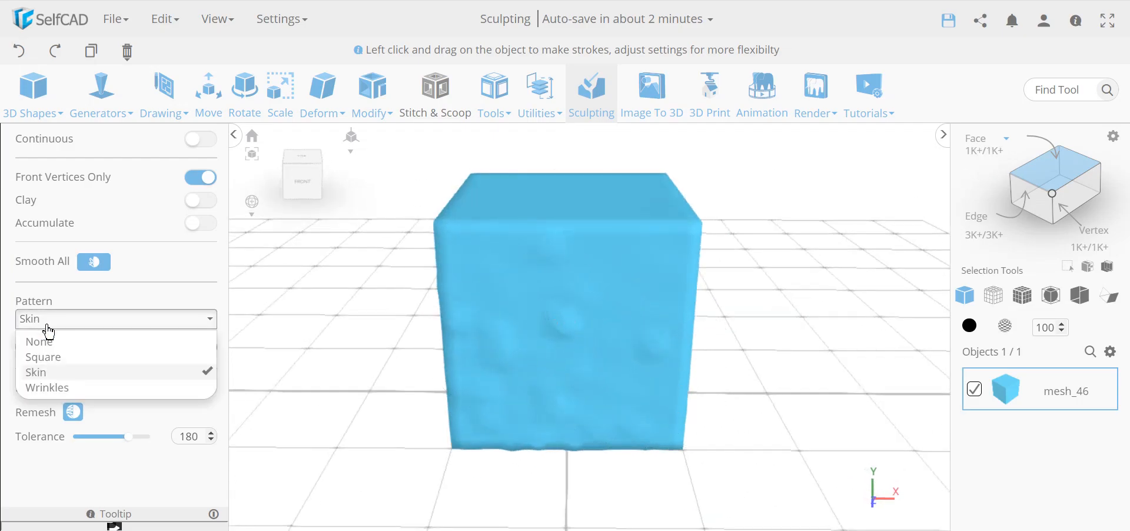
pyautogui.click(65, 388)
pyautogui.moveTo(452, 499); pyautogui.dragTo(198, 460)
pyautogui.moveTo(548, 296)
pyautogui.mouseDown()
pyautogui.moveTo(594, 312)
pyautogui.moveTo(711, 429)
pyautogui.moveTo(807, 499)
pyautogui.mouseUp()
pyautogui.moveTo(735, 465); pyautogui.dragTo(580, 478)
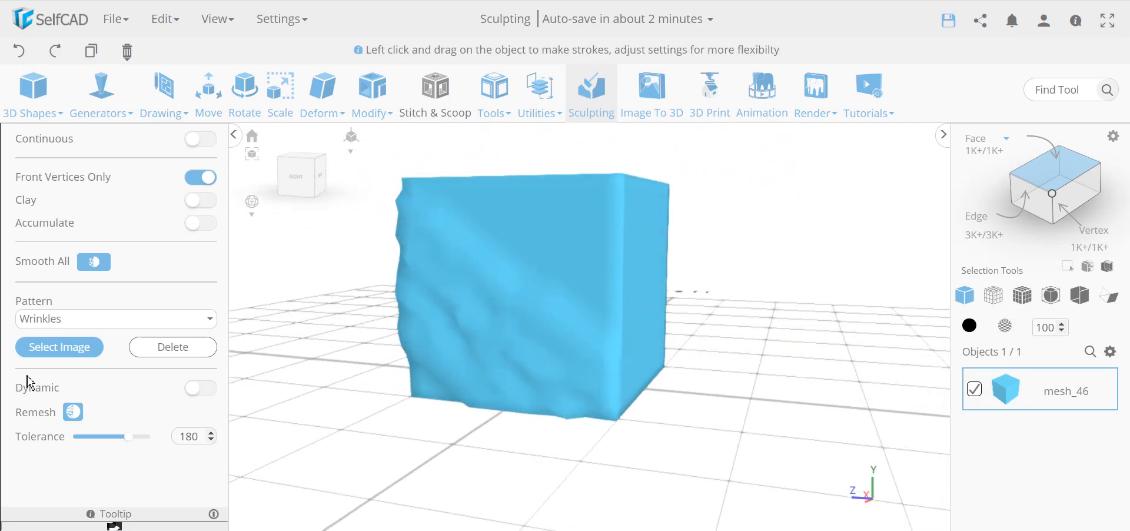
# - Browse for a custom pattern image without choosing one, and look over the Standard Brush settings
pyautogui.click(43, 353)
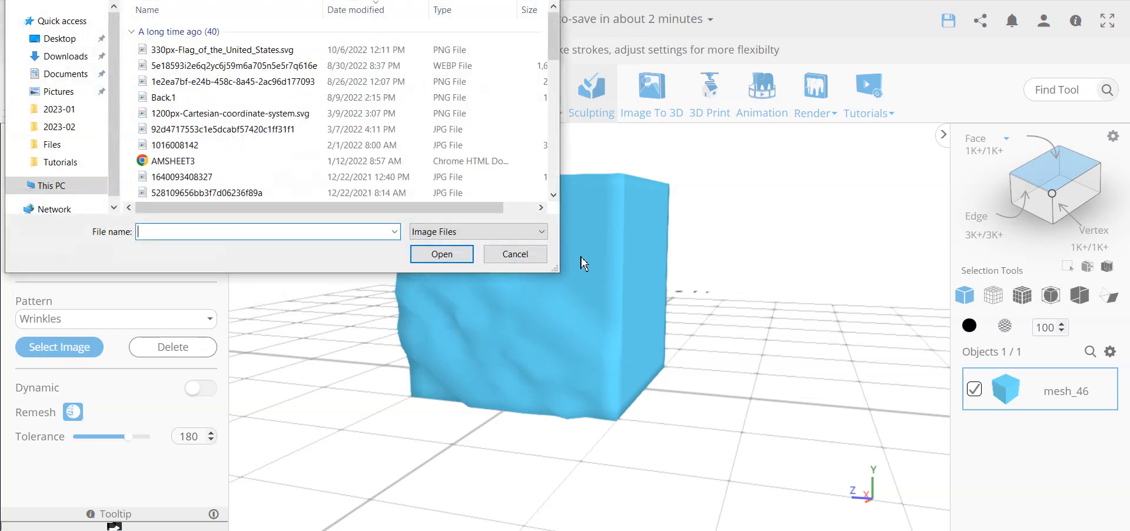
pyautogui.click(541, 259)
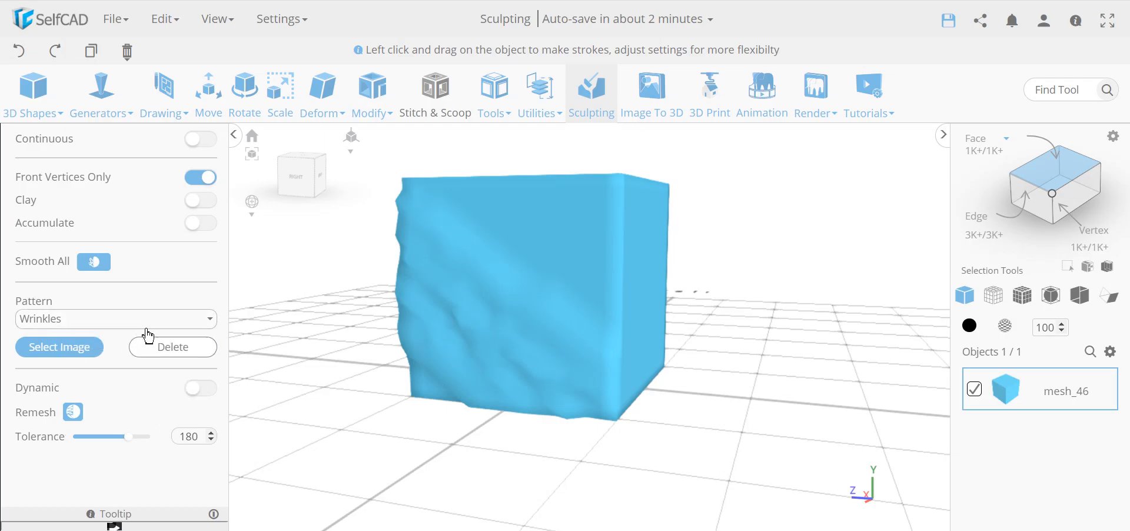
pyautogui.scroll(4, 143, 330)
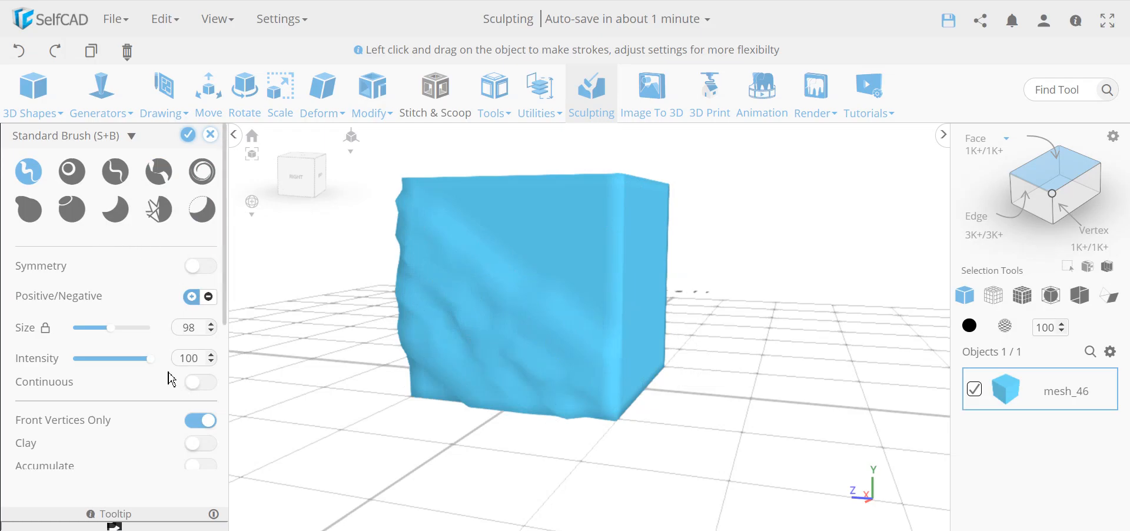
pyautogui.scroll(-2, 187, 357)
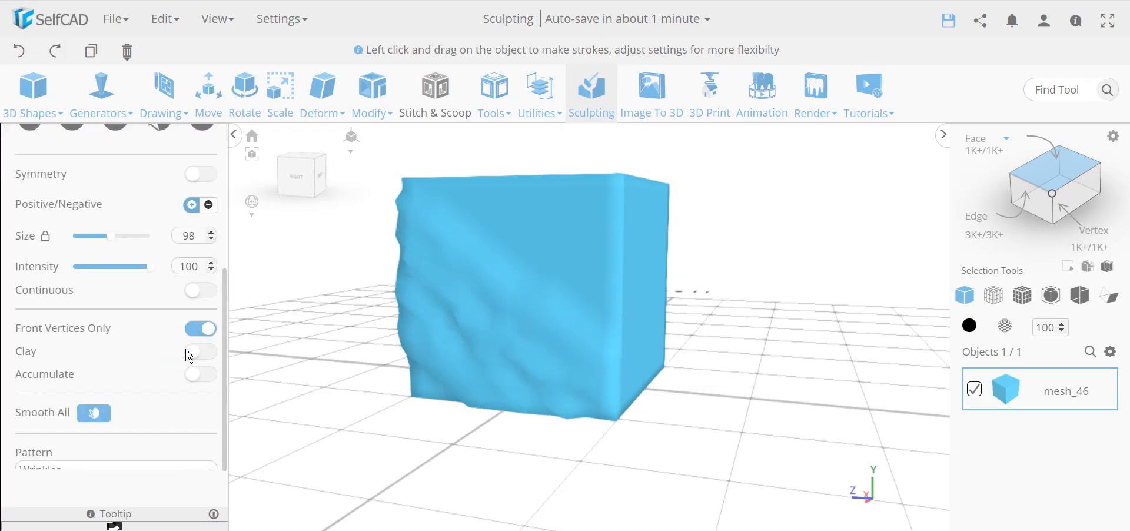
pyautogui.scroll(-2, 165, 355)
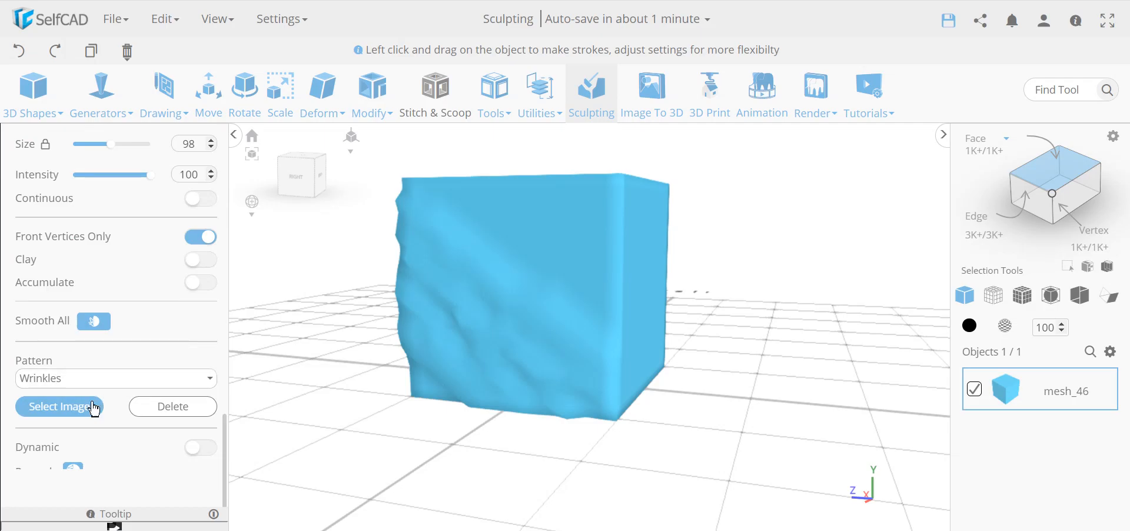